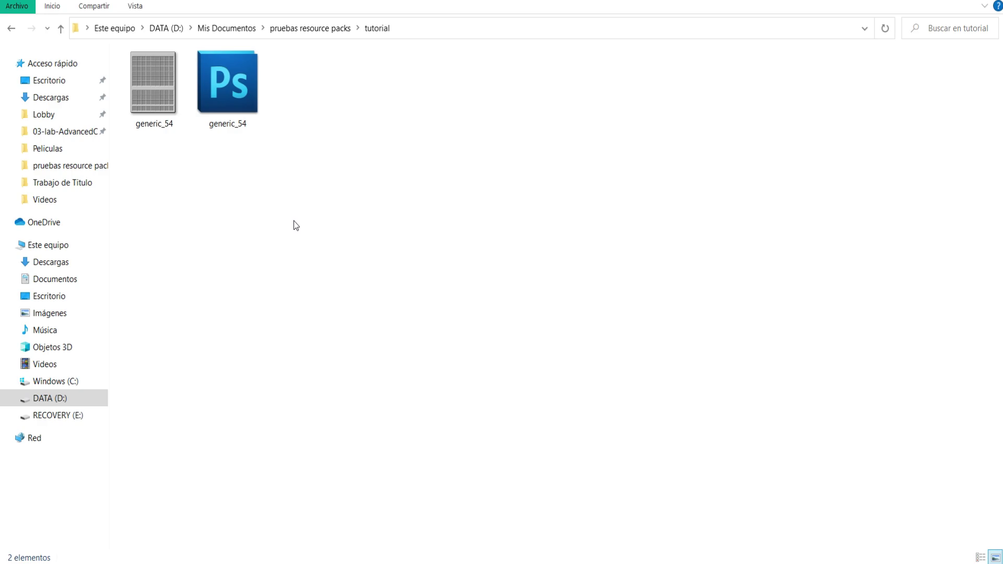
Open the generic_54 Photoshop file and fill the inventory's light grey frame with a brighter red.
left_click(171, 119)
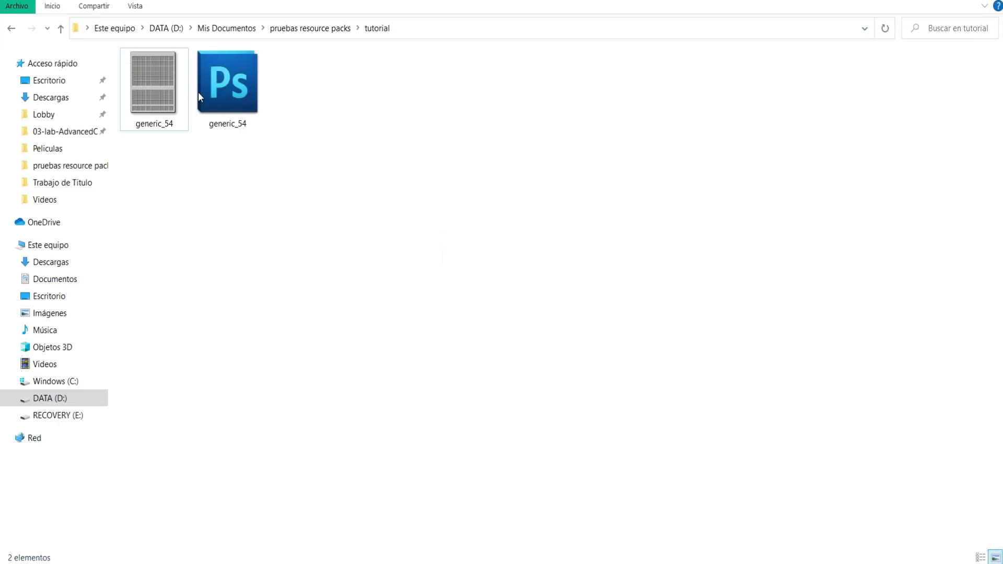
left_click(209, 96)
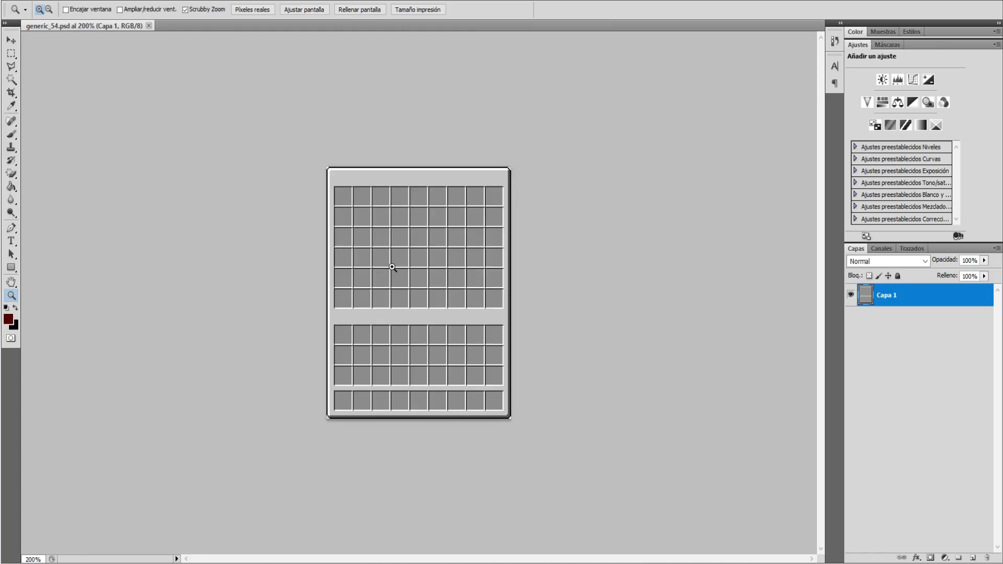
left_click(11, 186)
left_click(8, 318)
left_click_drag(595, 192, 642, 182)
left_click(768, 139)
left_click(419, 312)
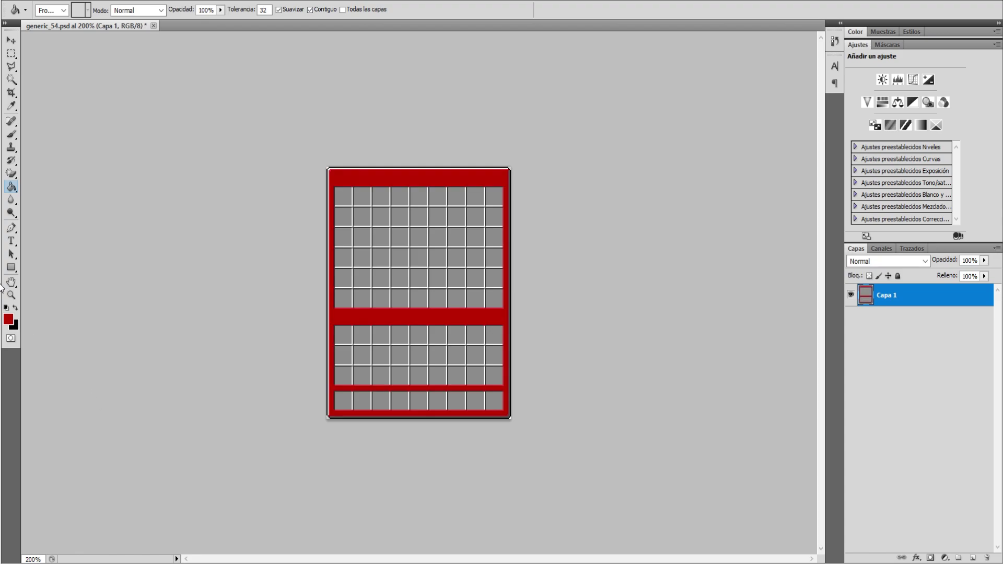
Draw a red rectangle covering the whole upper slot grid of the inventory.
left_click(11, 268)
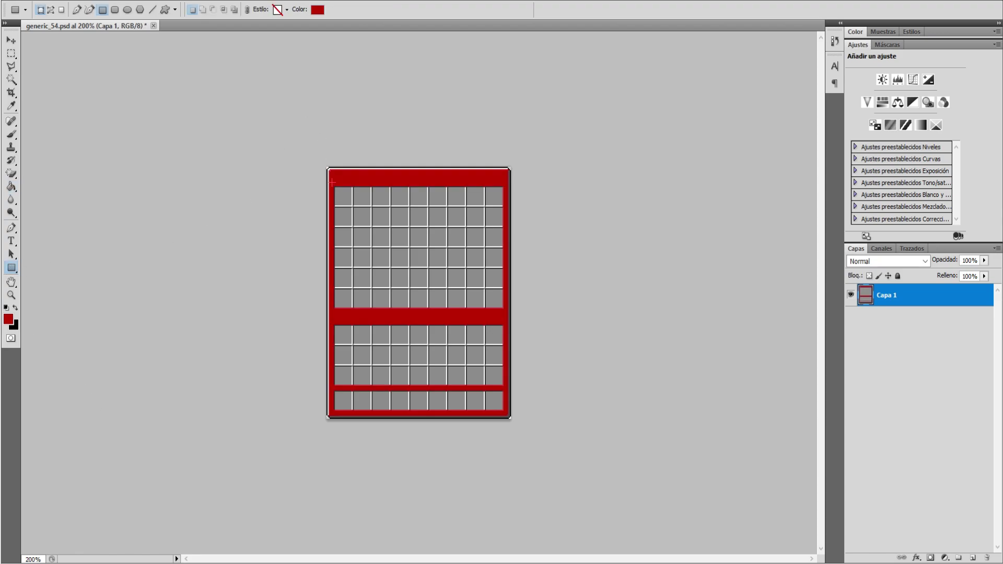
left_click_drag(333, 183, 503, 316)
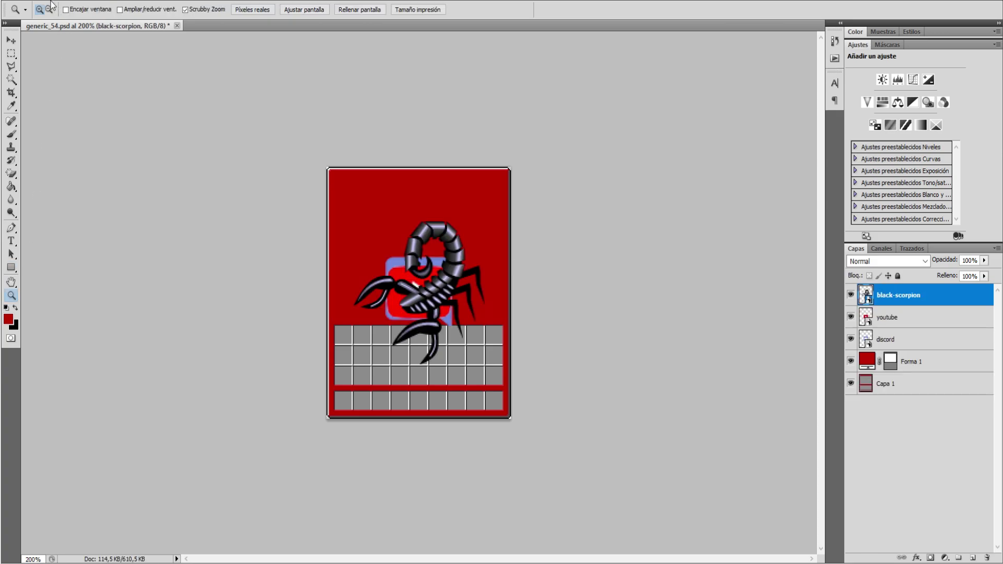
Shrink the black-scorpion image into the canvas's upper-right corner and move the YouTube logo down-left over the lower slots.
left_click(562, 280)
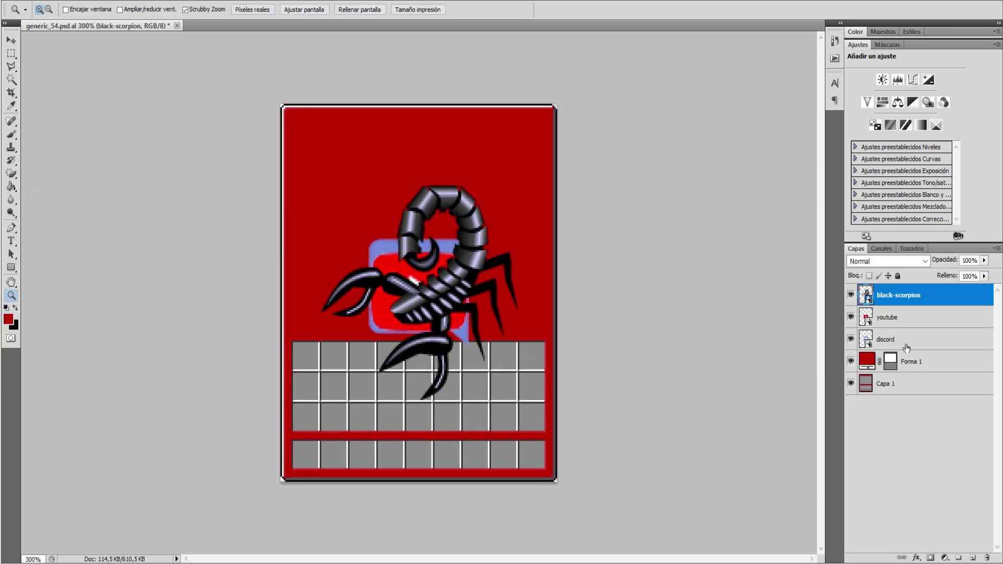
key("ctrl+t")
left_click_drag(518, 400, 544, 230)
key("Return")
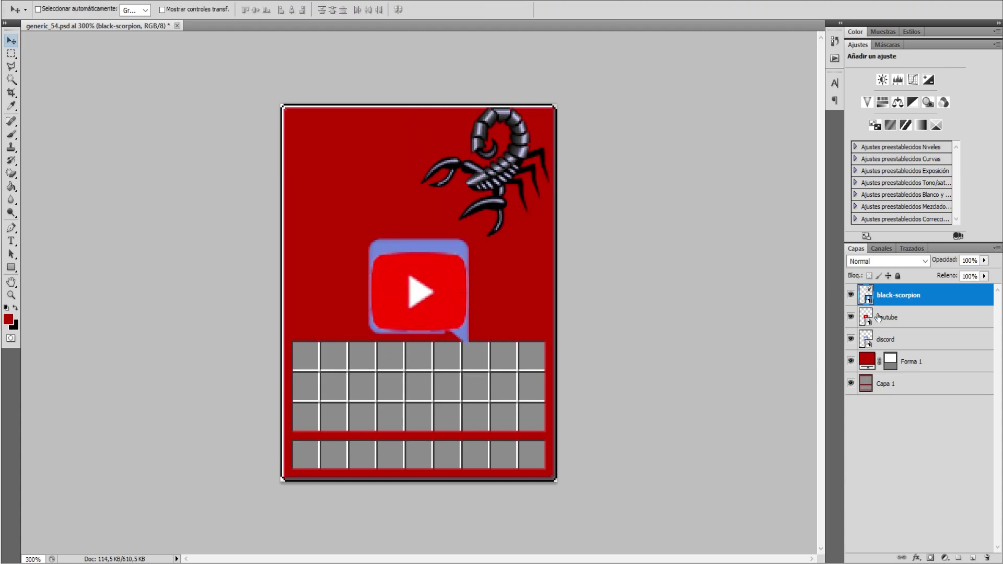
left_click(882, 325)
left_click_drag(366, 291, 295, 346)
Add the title text "SCORPIONS" in pink American Captain 15 pt at the top of the inventory.
left_click(11, 240)
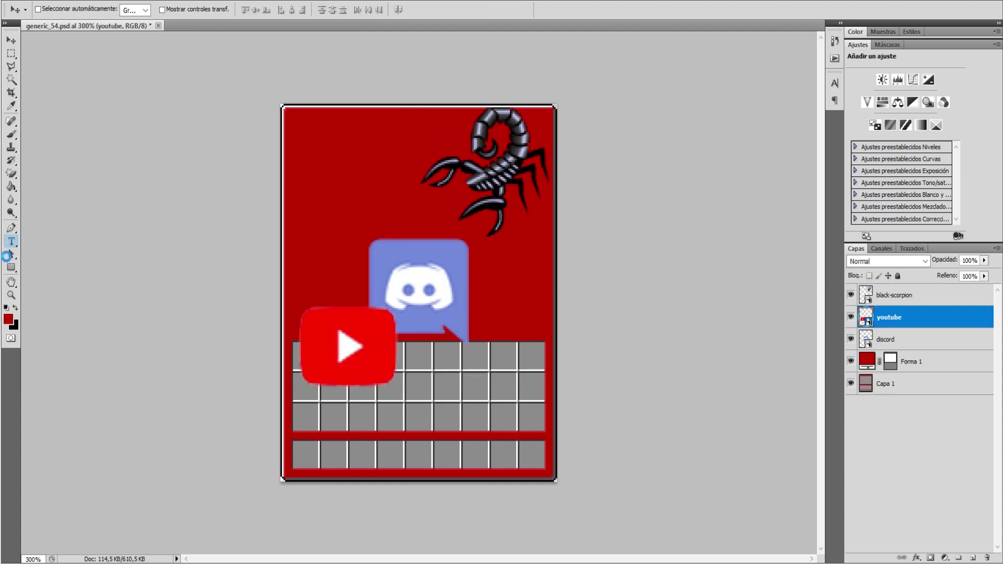
left_click(345, 164)
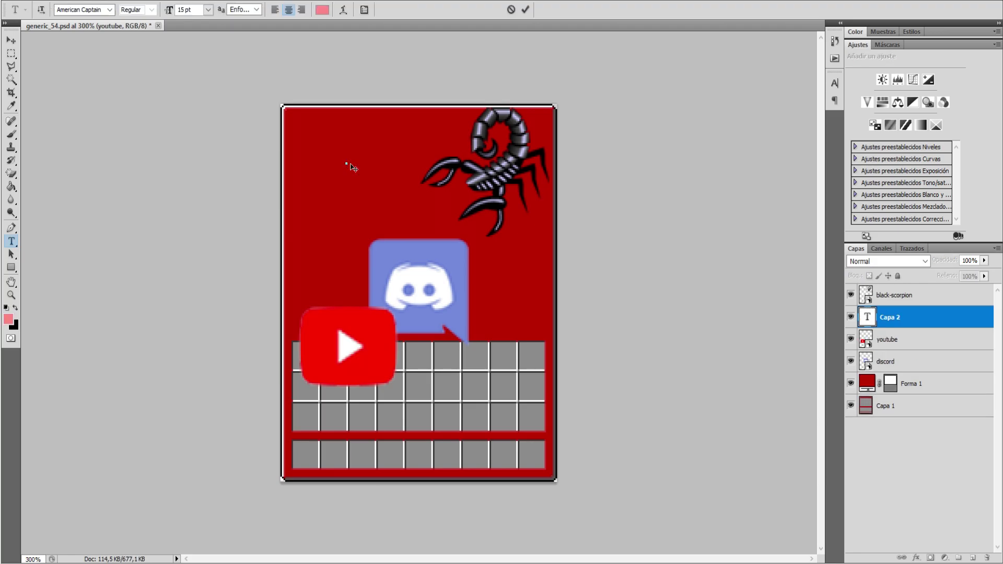
type("SCORPIONS")
key("ctrl+Return")
key("v")
Duplicate the title layer as a "REDES SOCIALES" subtitle beneath it, and place the black-scorpion layer below the discord layer.
right_click(922, 317)
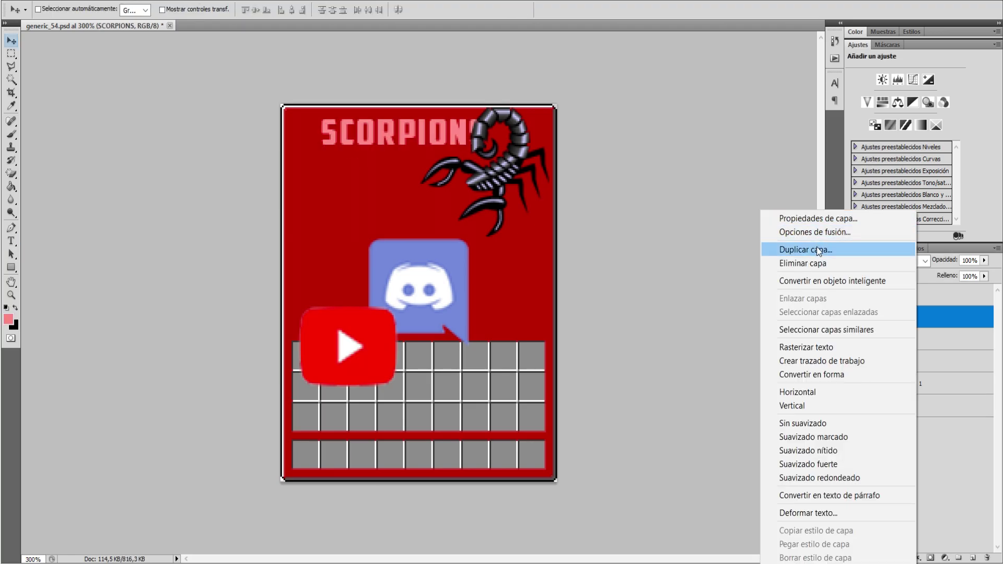
left_click(817, 246)
key("Return")
key("t")
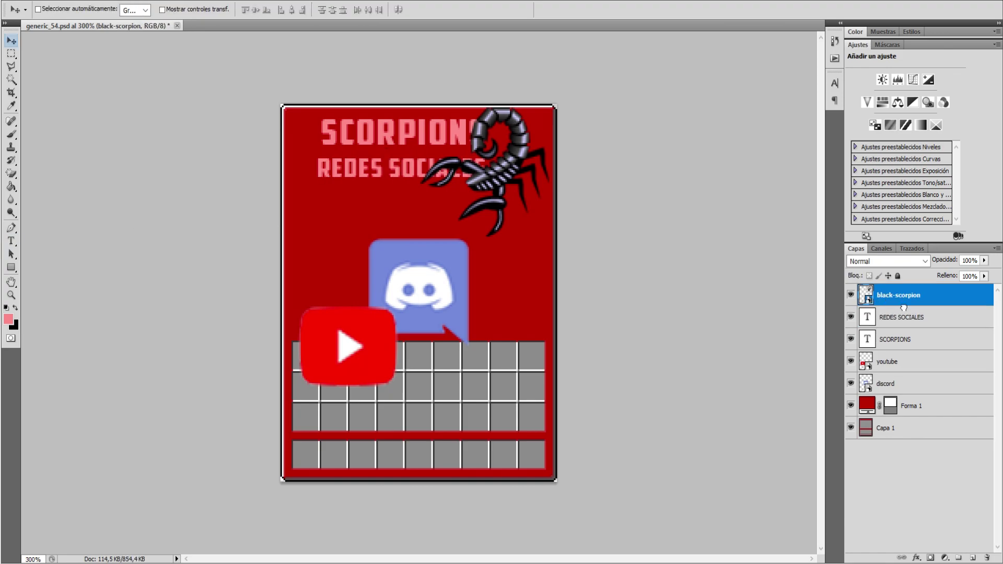
left_click_drag(903, 307, 890, 394)
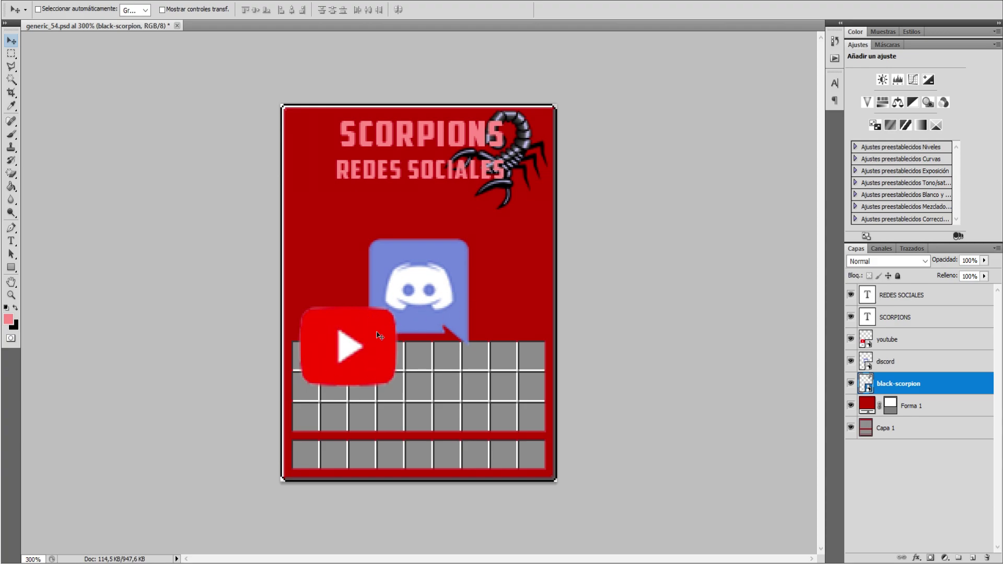
Hide the Forma 1 layer, then move the Discord logo to the left side of the upper slot grid and shrink it.
left_click(850, 405)
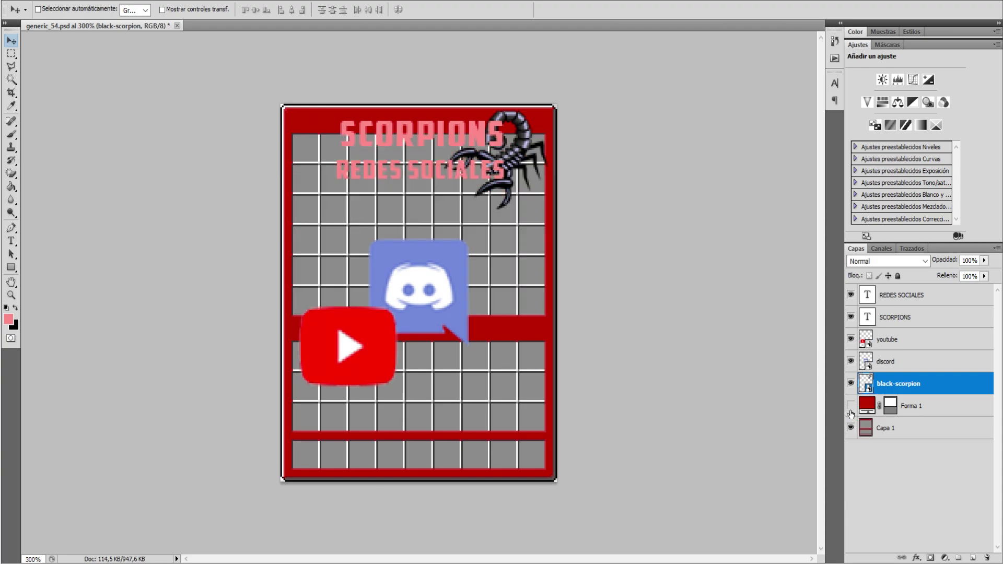
left_click(896, 359)
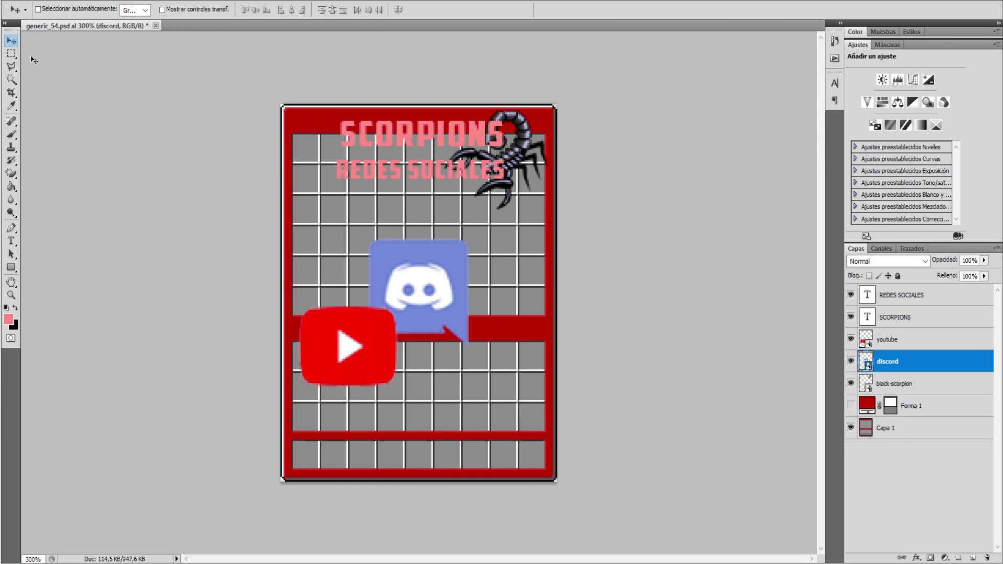
left_click_drag(433, 309, 463, 290)
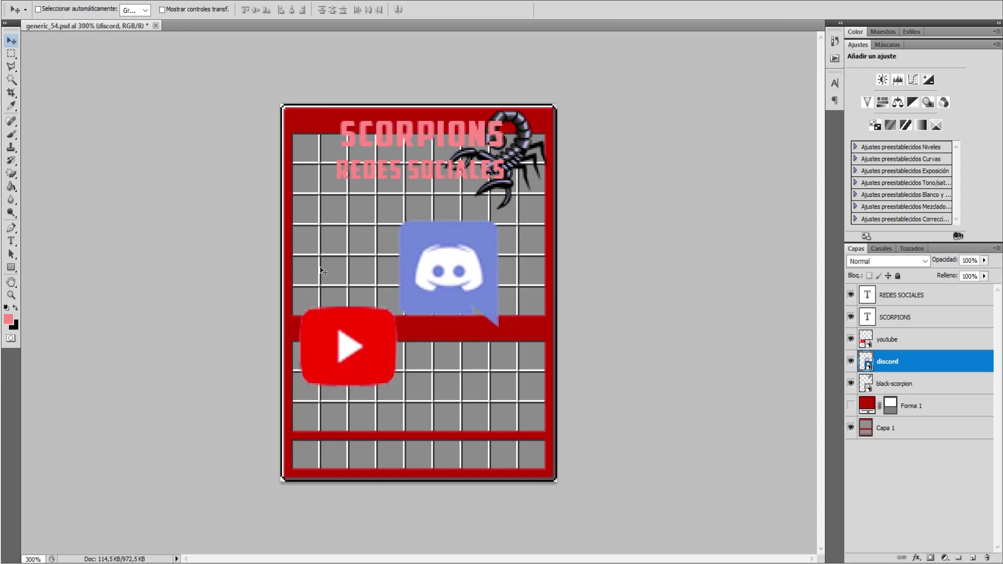
left_click_drag(459, 275, 351, 244)
key("ctrl+t")
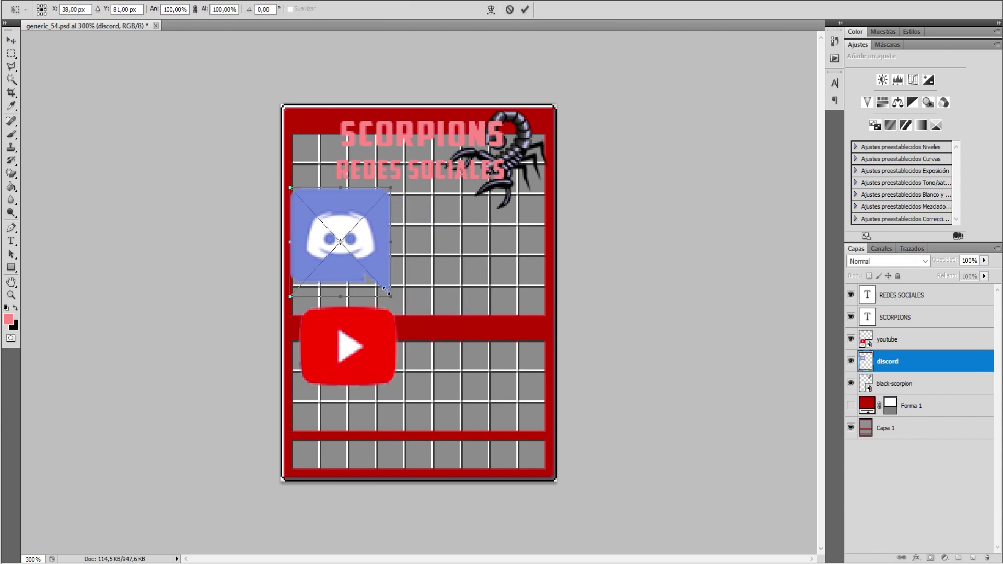
left_click_drag(390, 296, 359, 259)
key("Return")
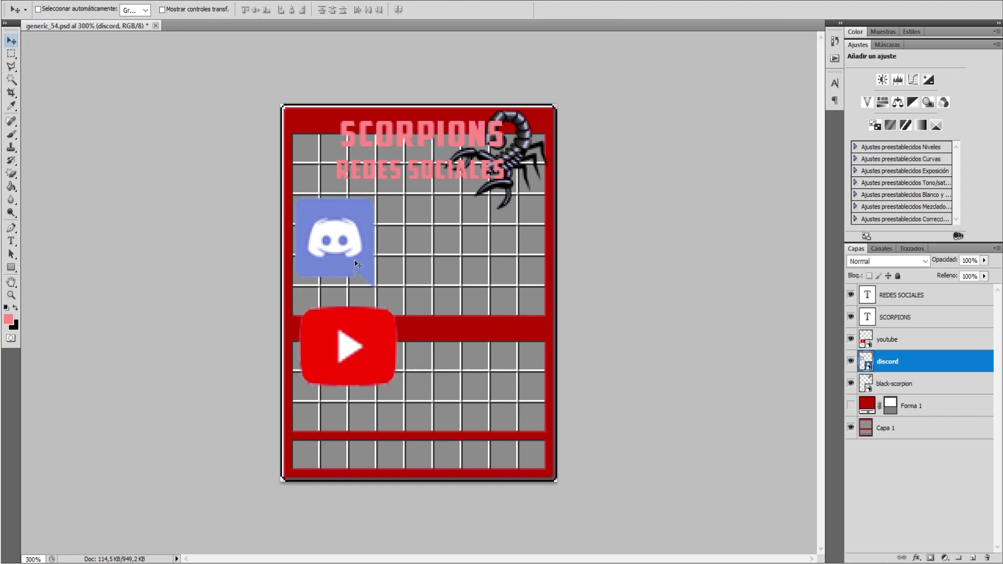
Move the YouTube logo to the right of the Discord logo, enlarge it slightly, and show the Forma 1 layer again.
left_click(882, 340)
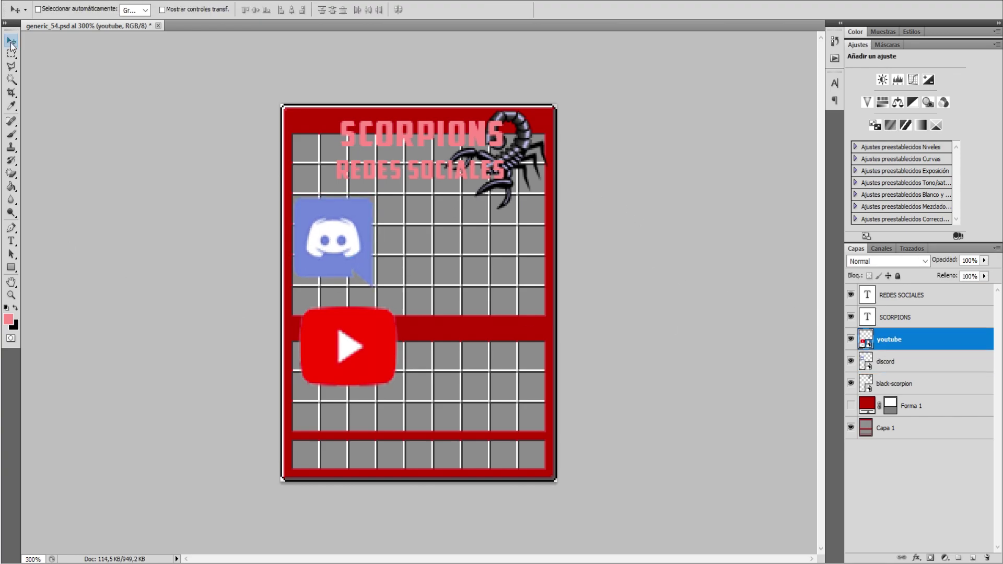
left_click_drag(358, 364, 528, 243)
key("ctrl+t")
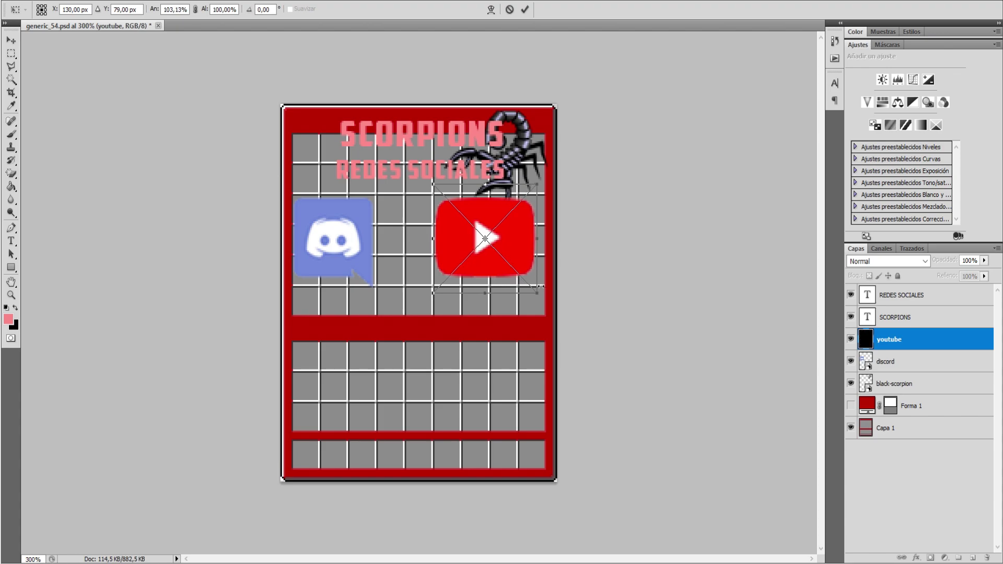
left_click_drag(541, 286, 546, 291)
key("Return")
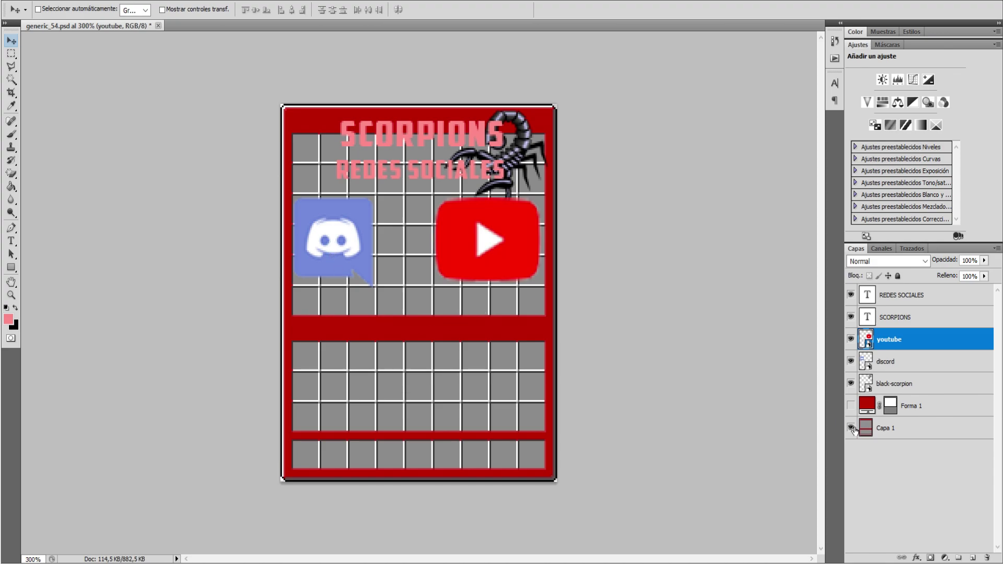
left_click(850, 405)
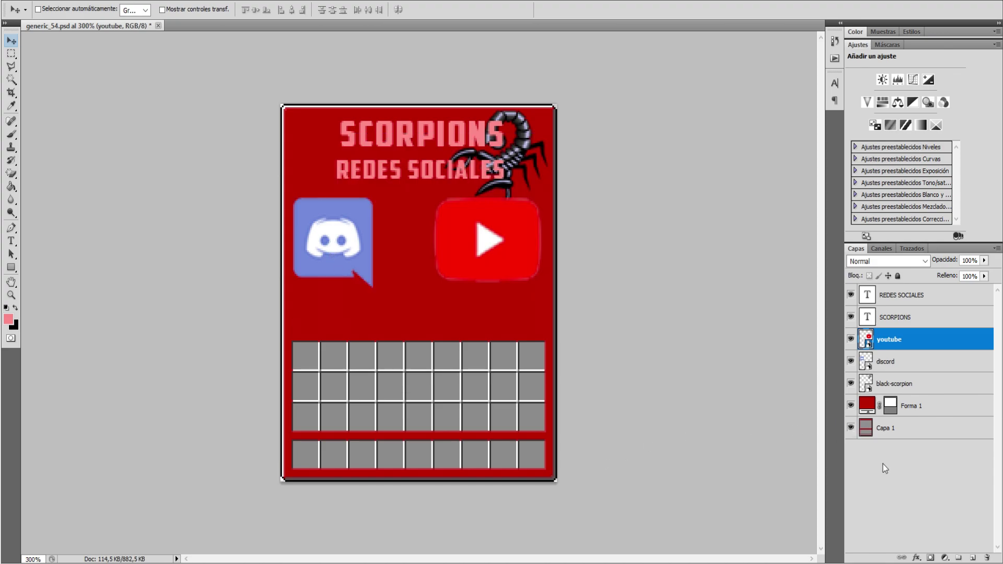
Apply a Bisel y relieve layer style to the youtube layer.
right_click(896, 341)
left_click(857, 28)
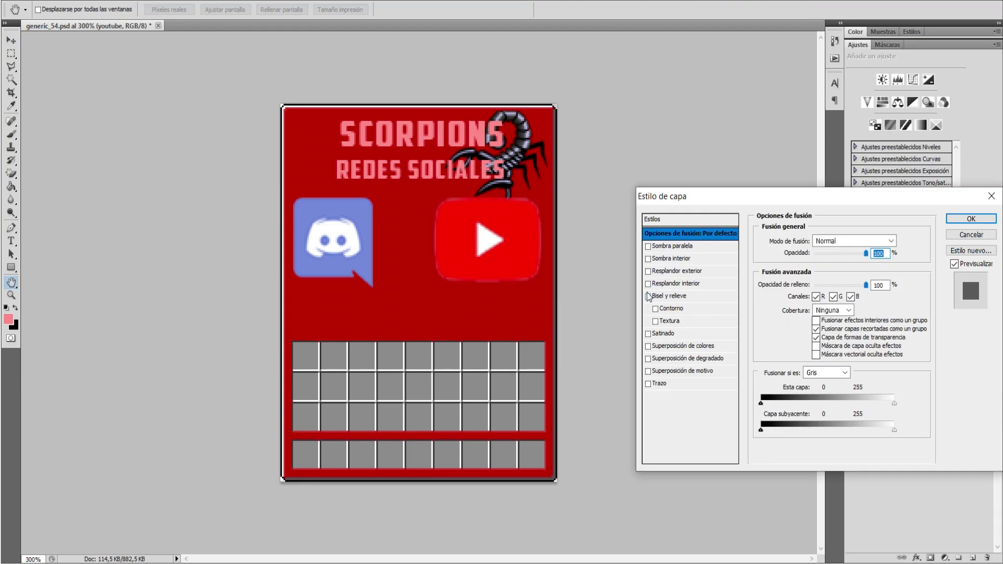
left_click(648, 296)
left_click(700, 295)
left_click(971, 218)
Apply a Bisel y relieve layer style with its default settings to the discord layer.
right_click(888, 383)
left_click(864, 73)
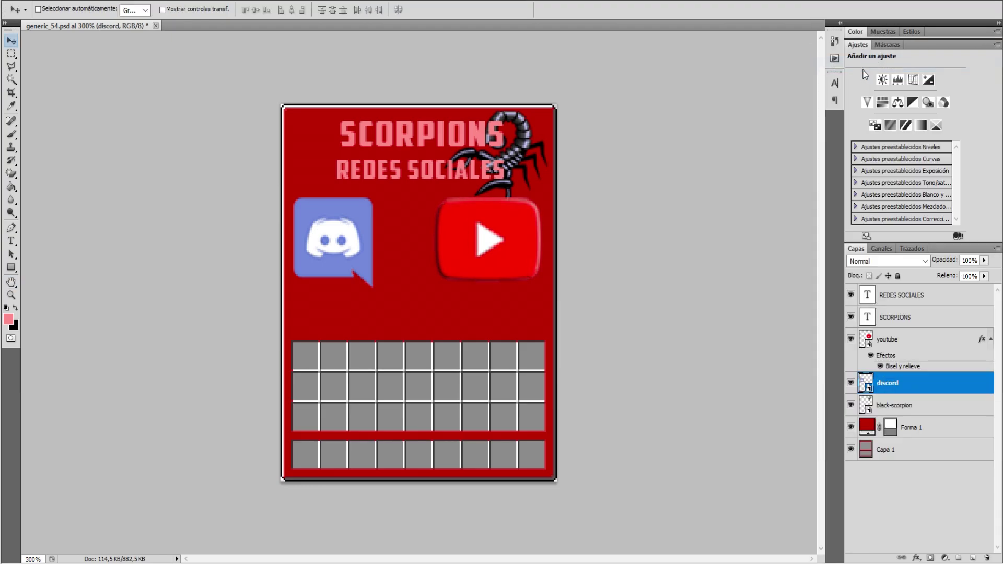
left_click(648, 296)
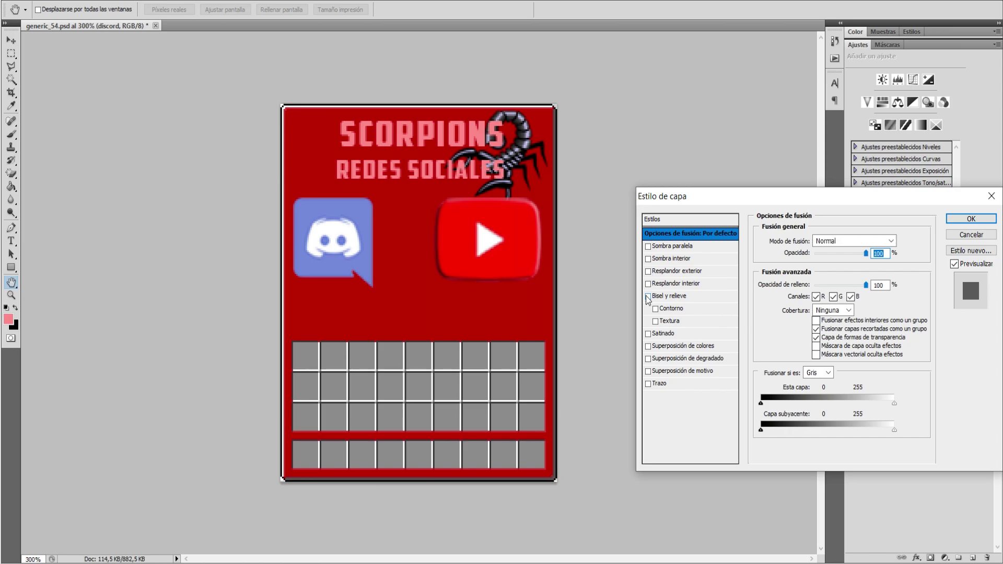
left_click(669, 296)
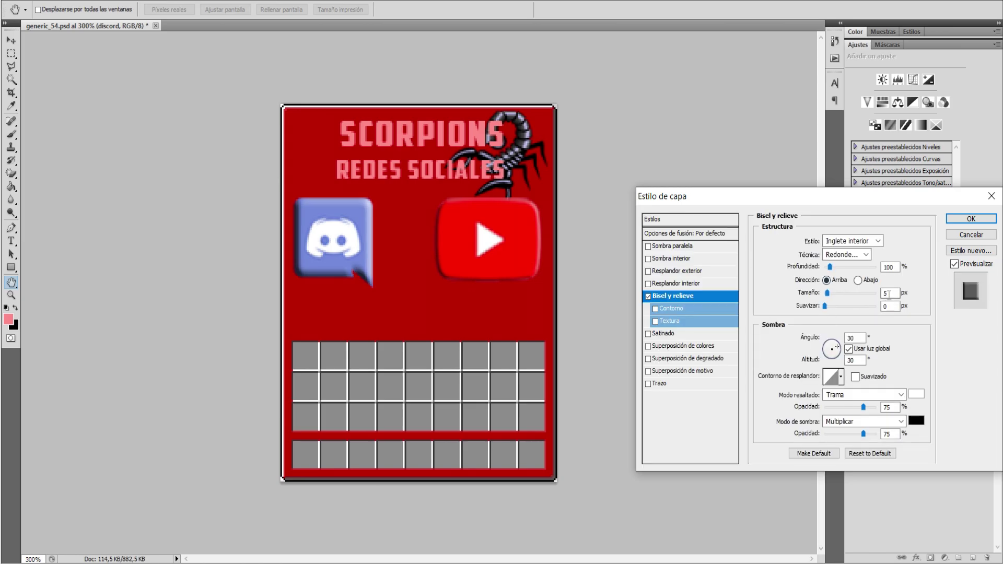
left_click(971, 219)
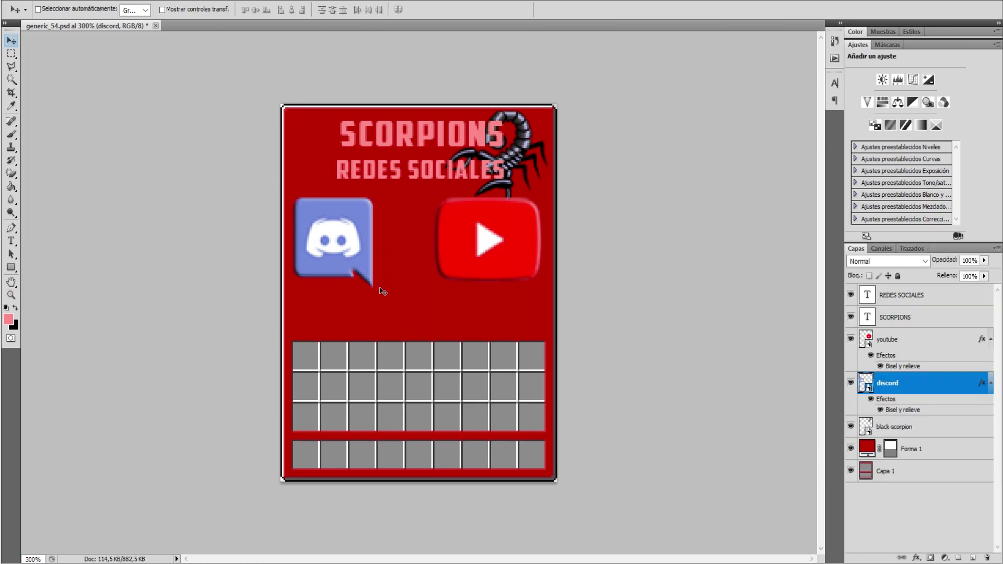
Save the design in the tutorial folder as inventario_redes in PNG format.
left_click(37, 3)
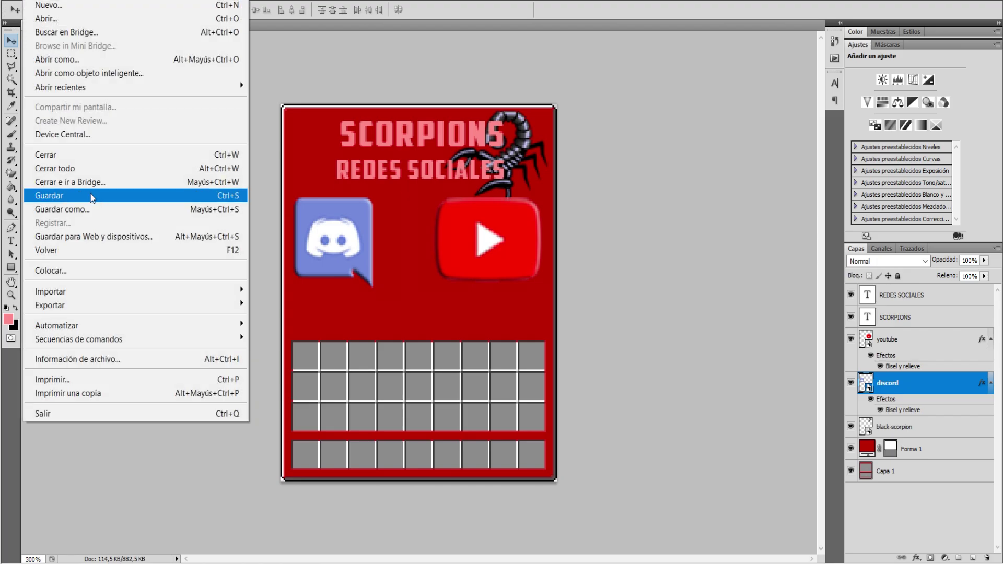
left_click(89, 208)
type("inventario")
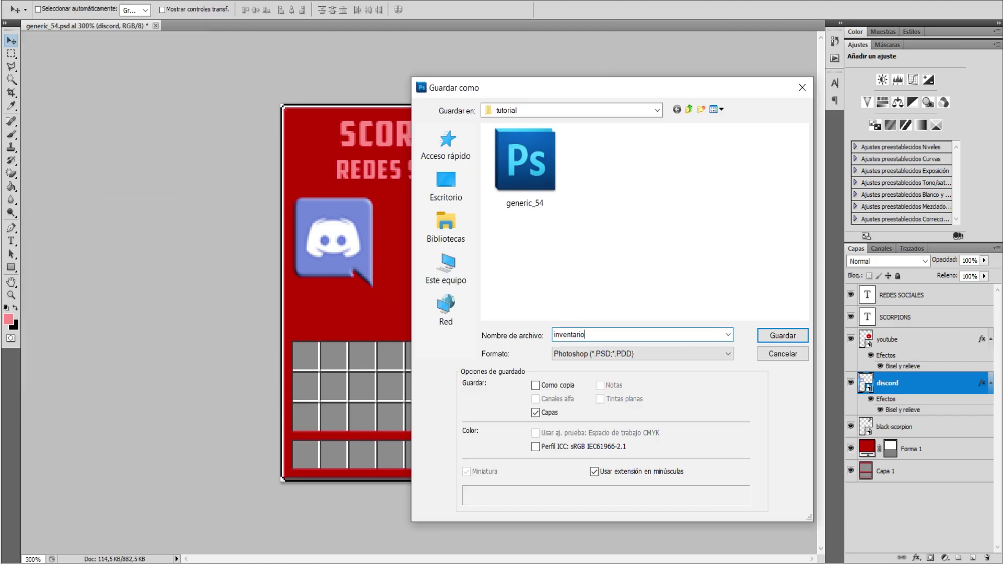
type("_redes")
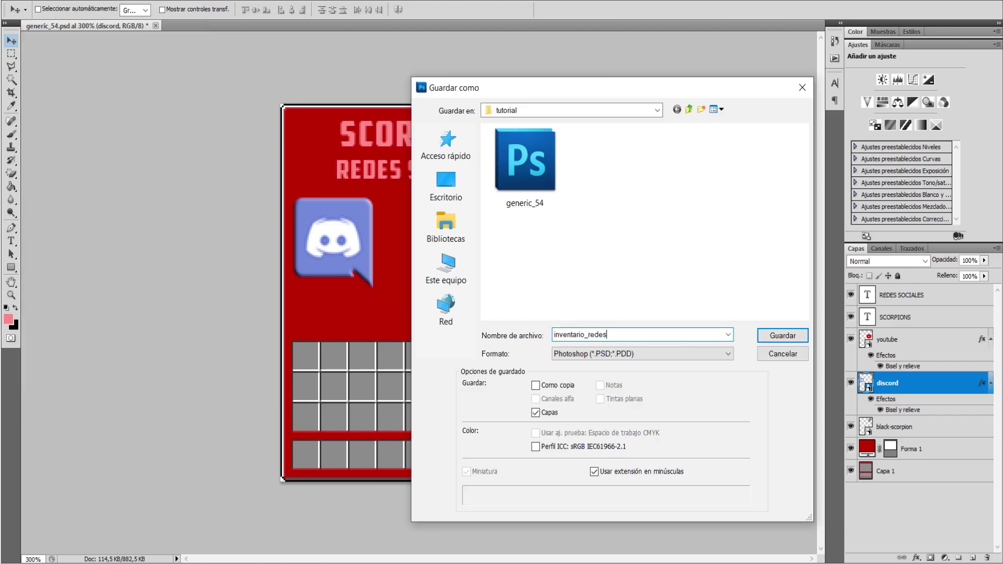
left_click(642, 356)
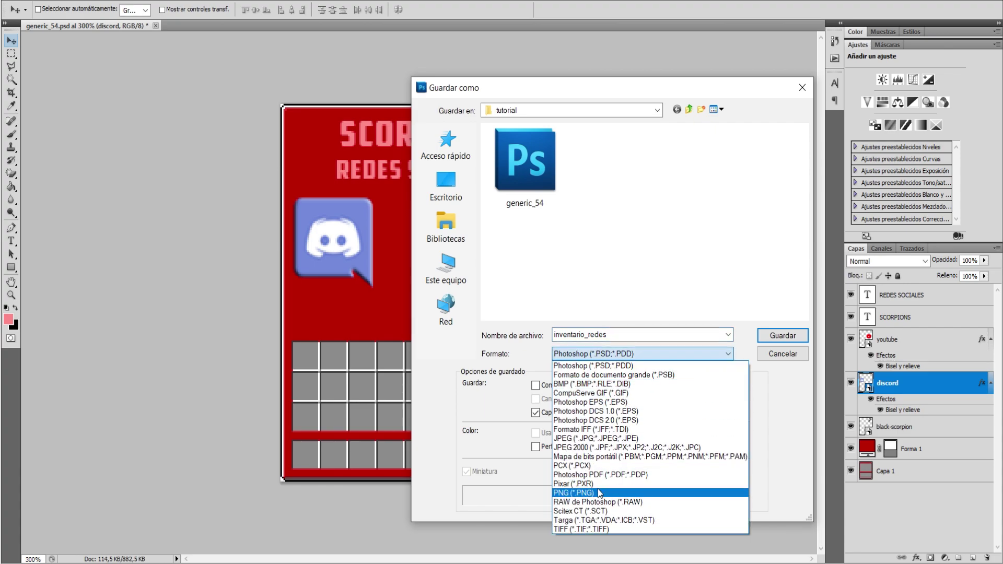
left_click(599, 493)
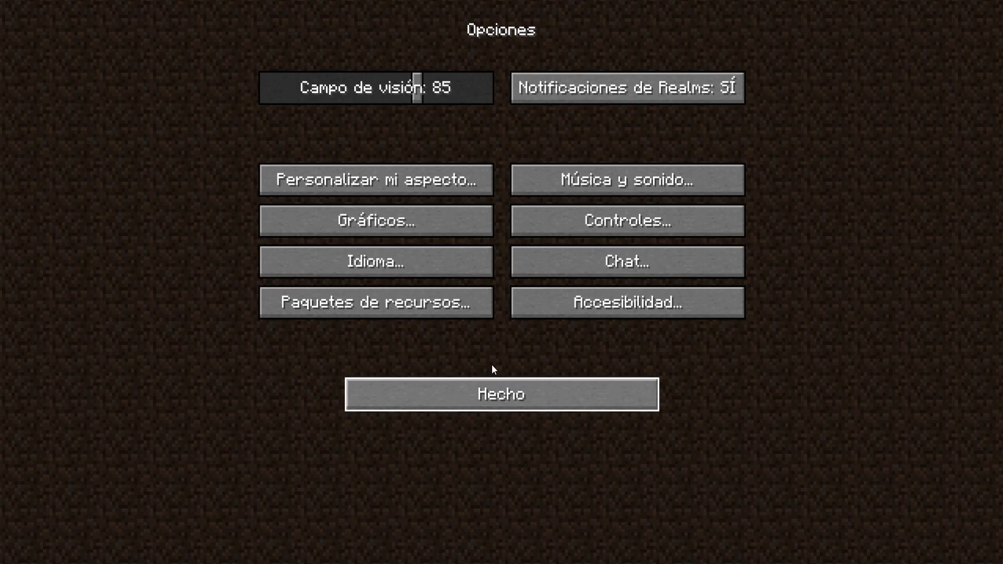
In Minecraft's options, go to the resource pack selection and open the resourcepacks folder.
left_click(392, 303)
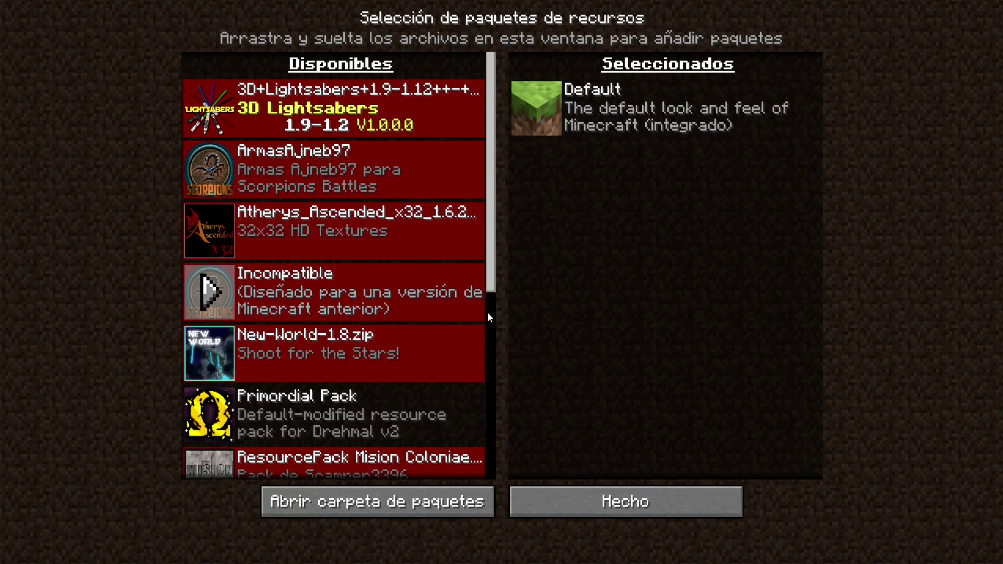
left_click(694, 512)
mouse_move(151, 561)
left_click(352, 512)
Create a new folder named ScorpionsPruebas in the resourcepacks folder.
right_click(303, 322)
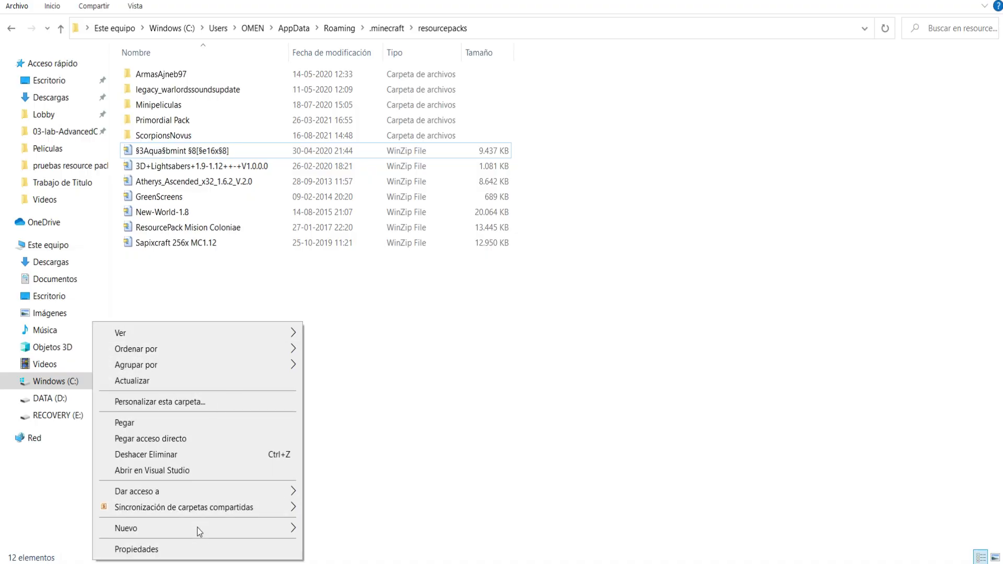
mouse_move(197, 527)
left_click(371, 362)
type("Sc")
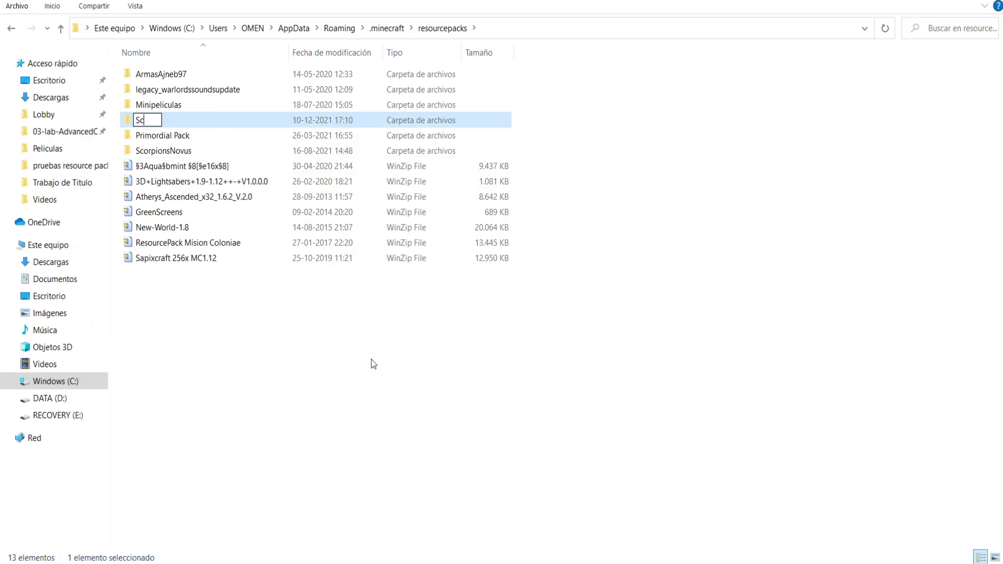
type("orpionsPruebas")
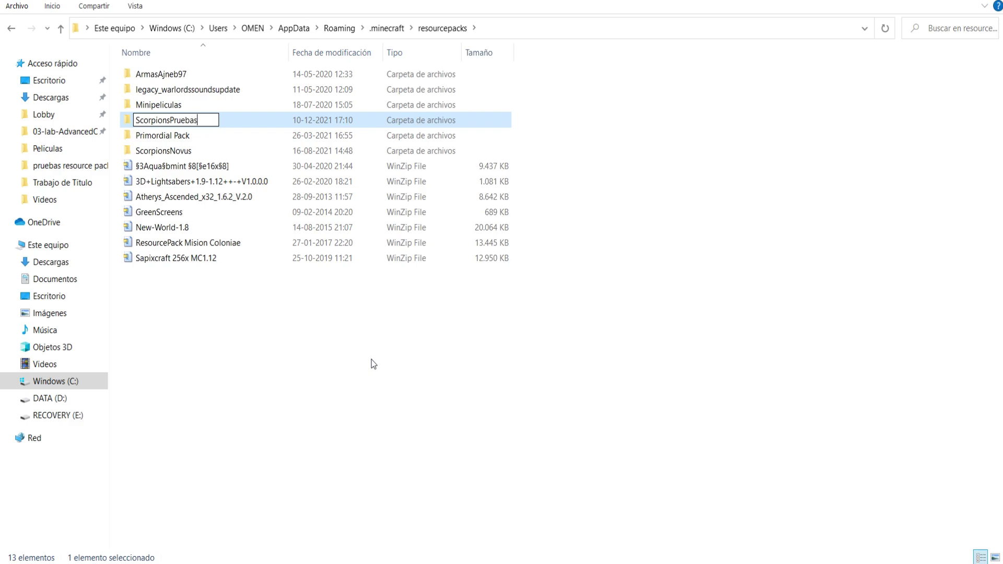
left_click(373, 363)
Create a new text document inside the ScorpionsPruebas folder and open it in Notepad++.
double_click(210, 154)
right_click(209, 152)
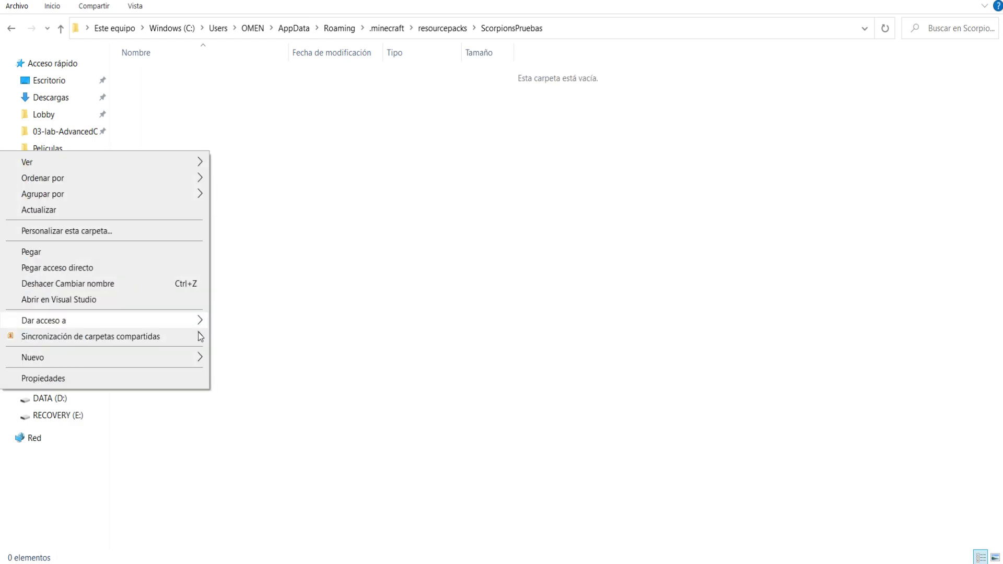
mouse_move(192, 361)
left_click(269, 491)
right_click(279, 75)
left_click(86, 132)
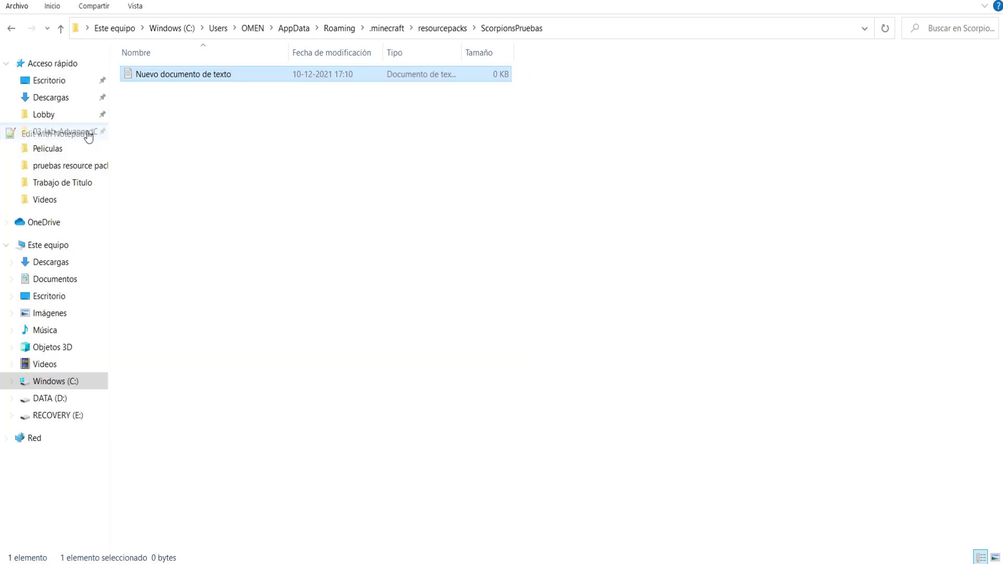
left_click(609, 340)
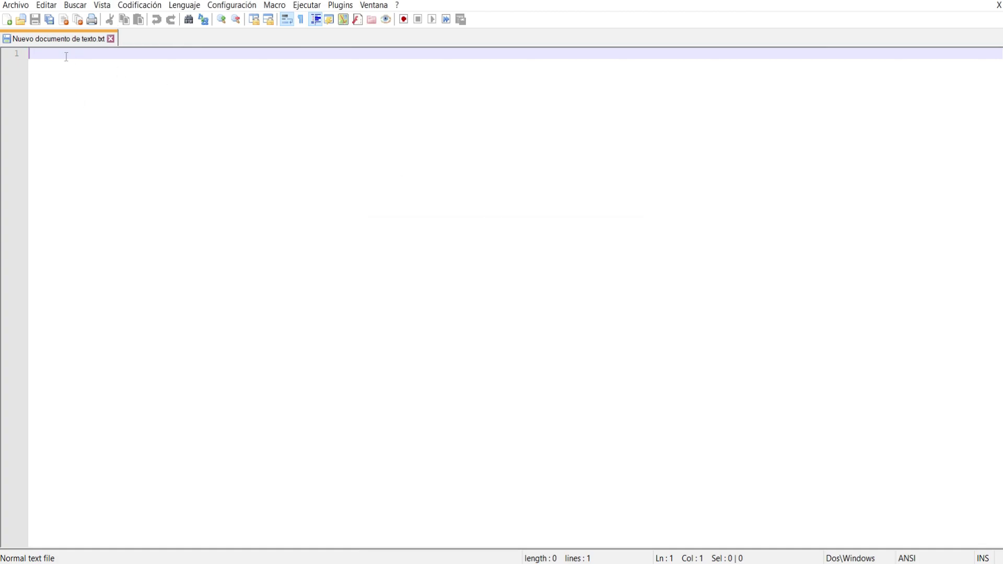
Write the outer JSON braces in the document with a nested "pack" object inside them.
type("{")
key("Return")
key("Return")
key("Return")
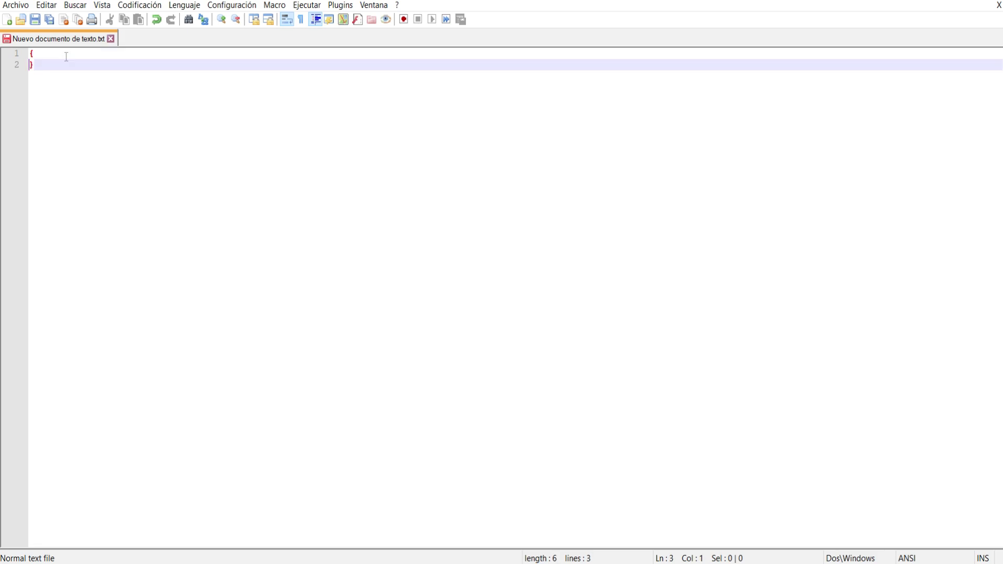
key("Up")
key("Up")
type("\"pack")
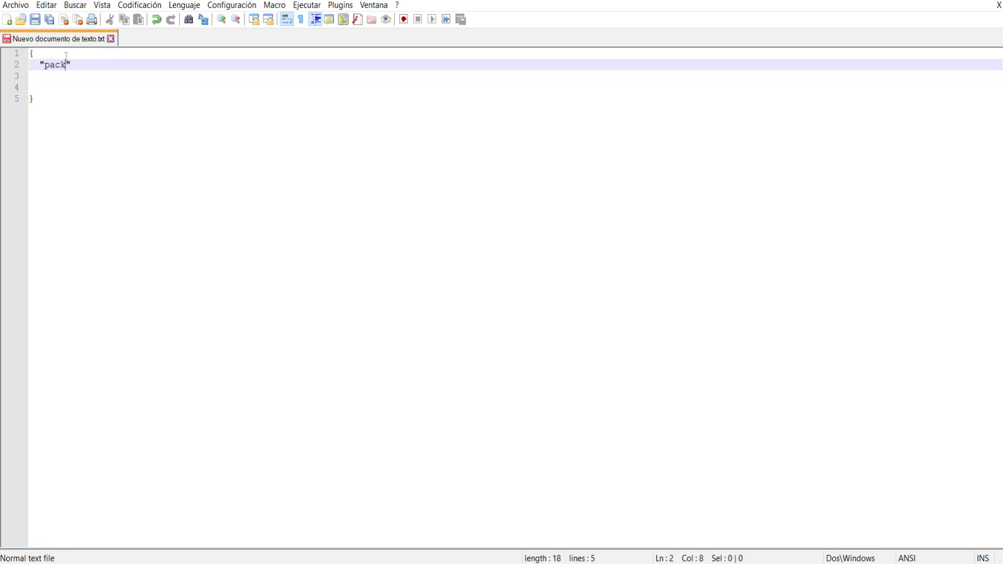
key("Right")
type(":{")
key("Return")
key("Return")
key("Up")
Add "pack_format": 6 and "description": "Scorpions Pruebas" to the pack object.
type("\"pack_forma")
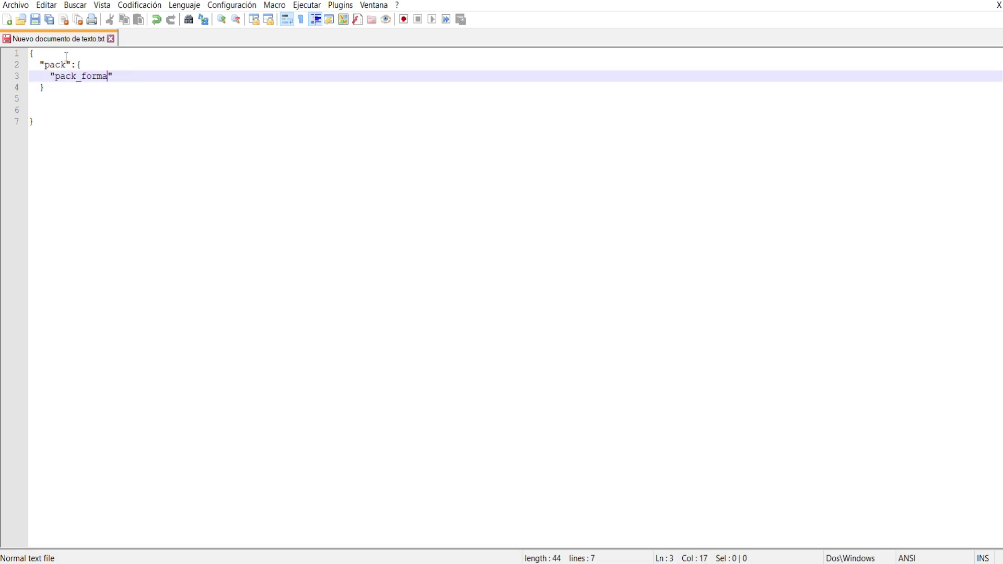
type("t")
key("Right")
type(":")
key("Return")
type("\"")
key("Left")
type("description\"")
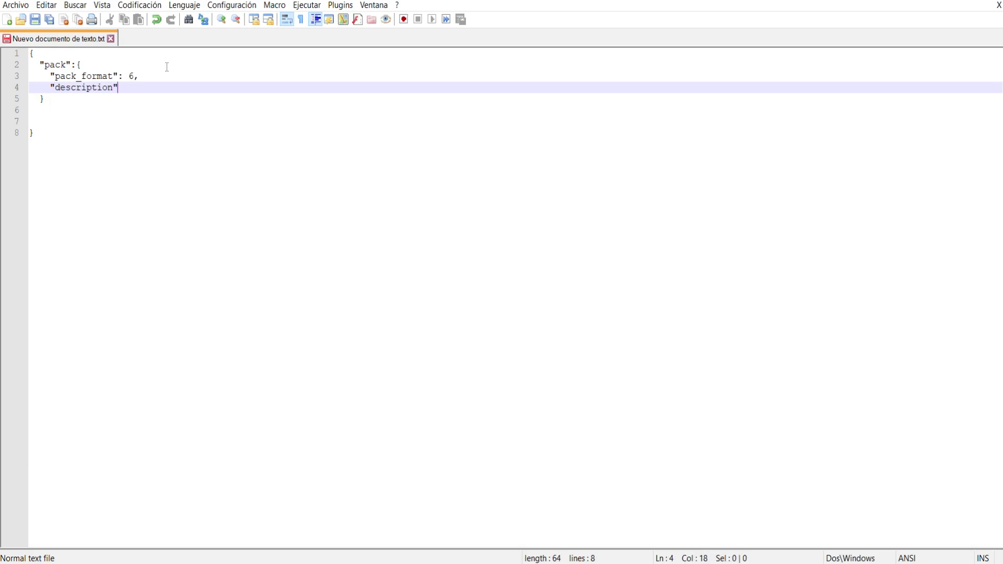
type(": \"Scorpions Pruebas")
Remove the blank lines between the two closing braces and check the braces and the pack_format value.
left_click_drag(35, 124, 31, 116)
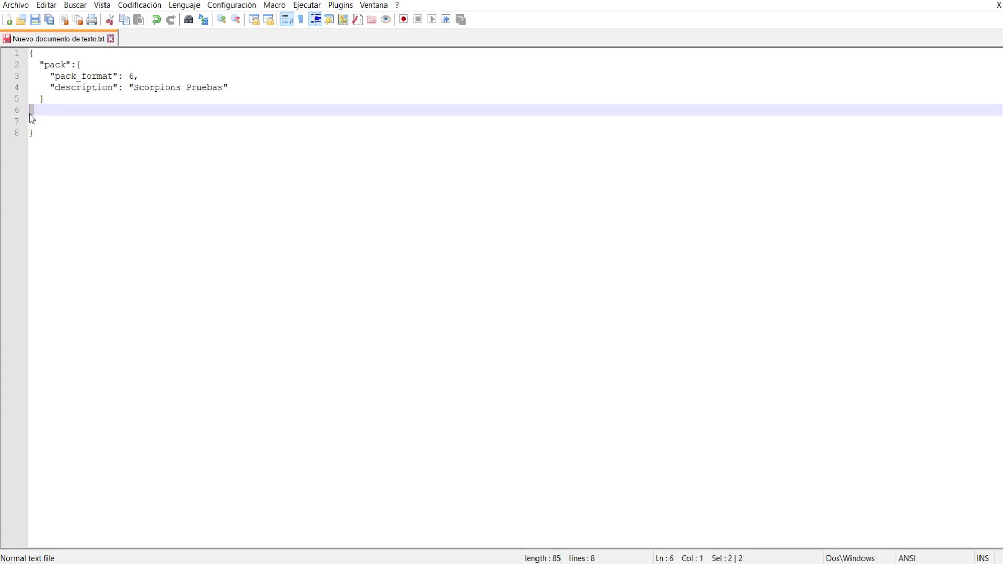
key("BackSpace")
key("BackSpace")
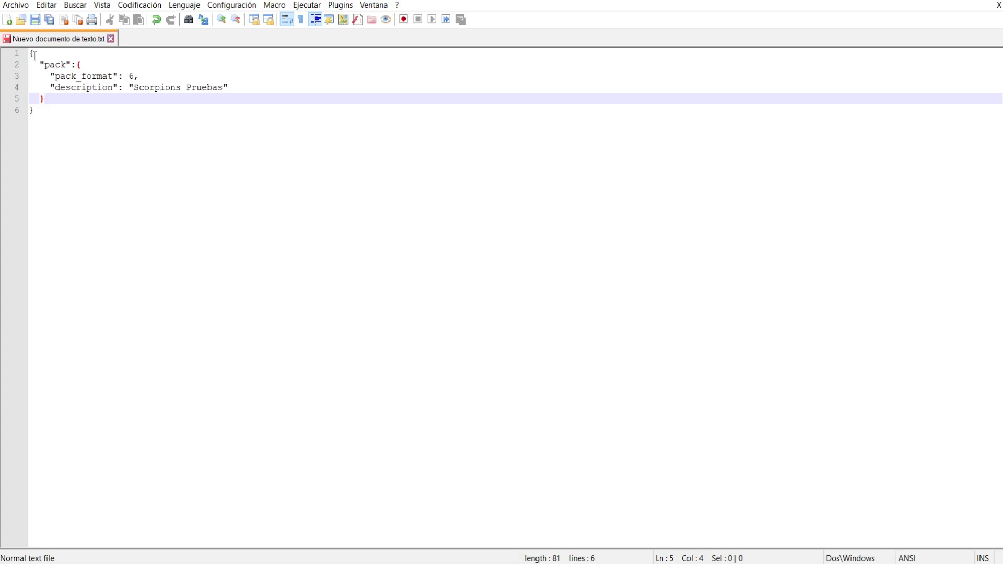
left_click_drag(34, 55, 30, 54)
left_click(81, 66)
left_click(132, 76)
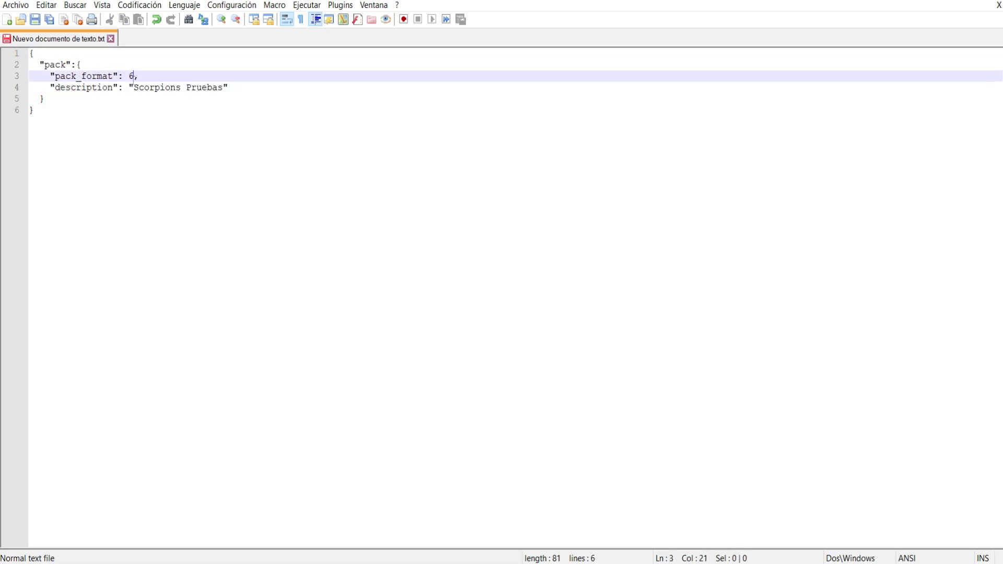
double_click(133, 76)
left_click(81, 66)
Save the document in the ScorpionsPruebas folder as pack.mcmeta with the file type All types.
left_click(15, 5)
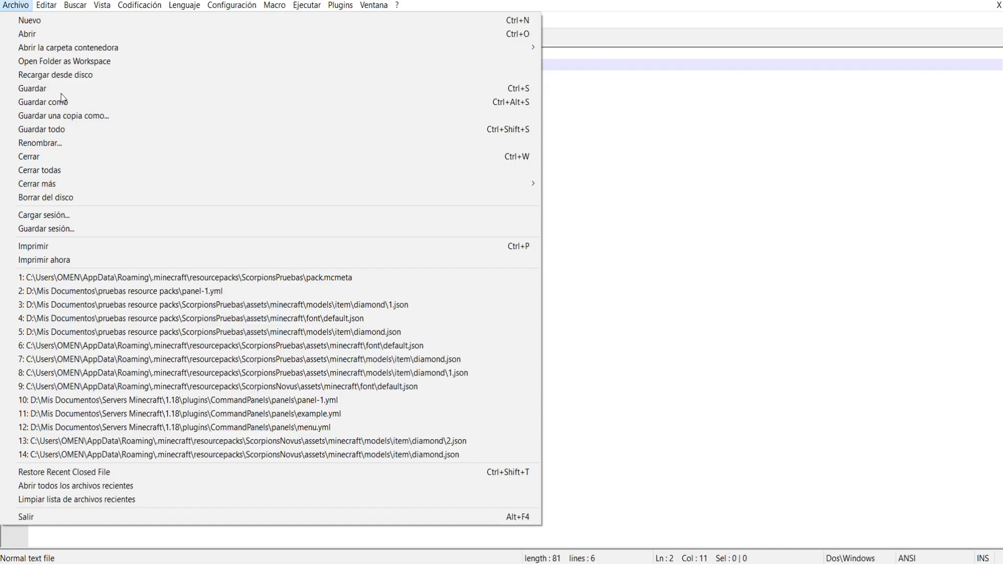
left_click(66, 108)
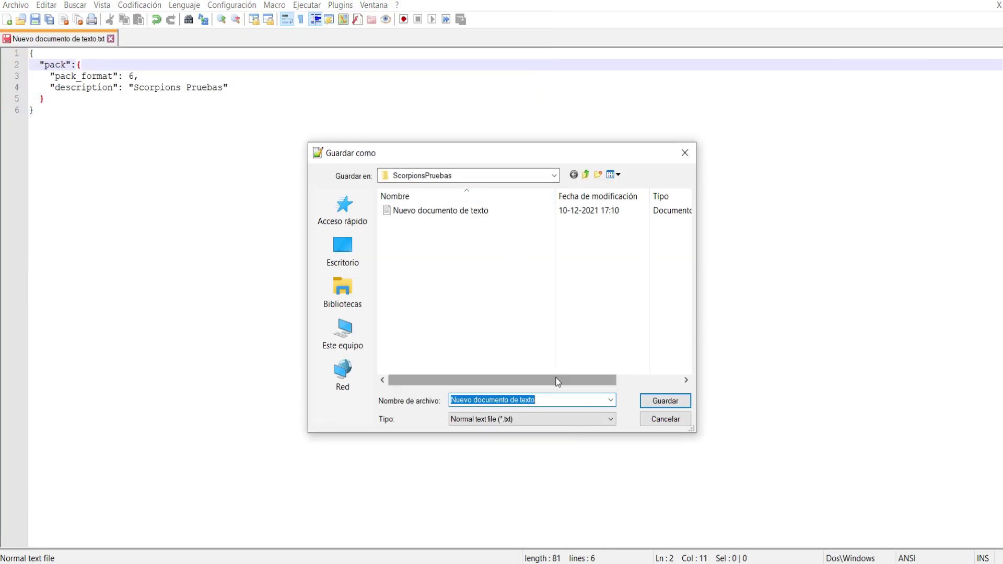
type("pack.mcmet")
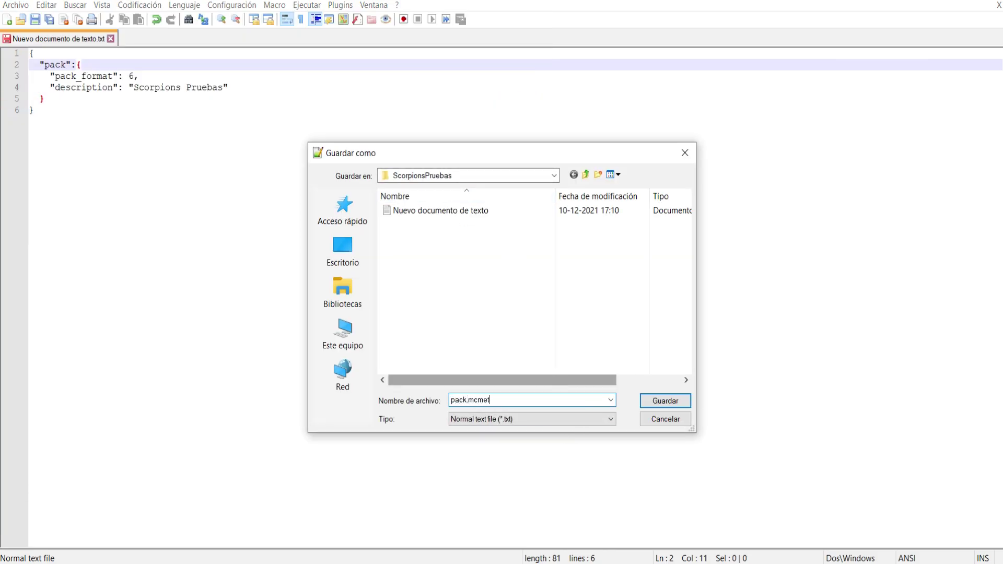
left_click(563, 419)
left_click(468, 145)
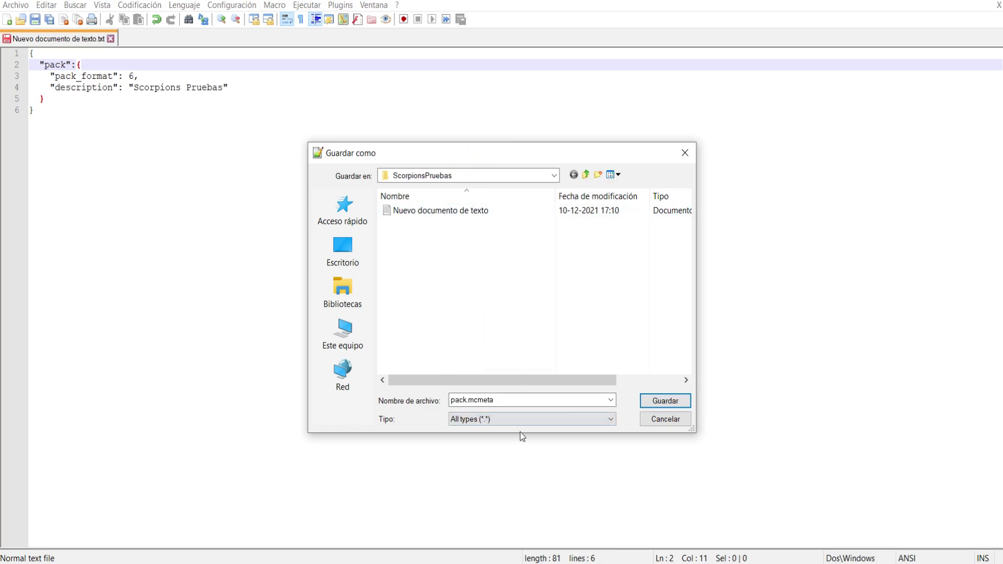
key("Return")
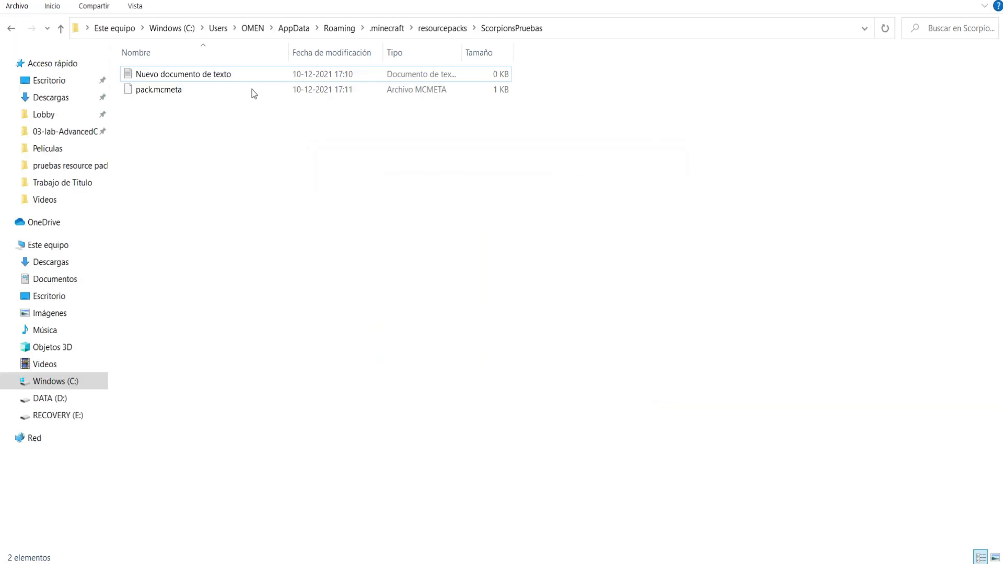
Open pack.mcmeta in Notepad++ to check its contents, and return to the ScorpionsPruebas folder.
left_click(231, 95)
right_click(231, 94)
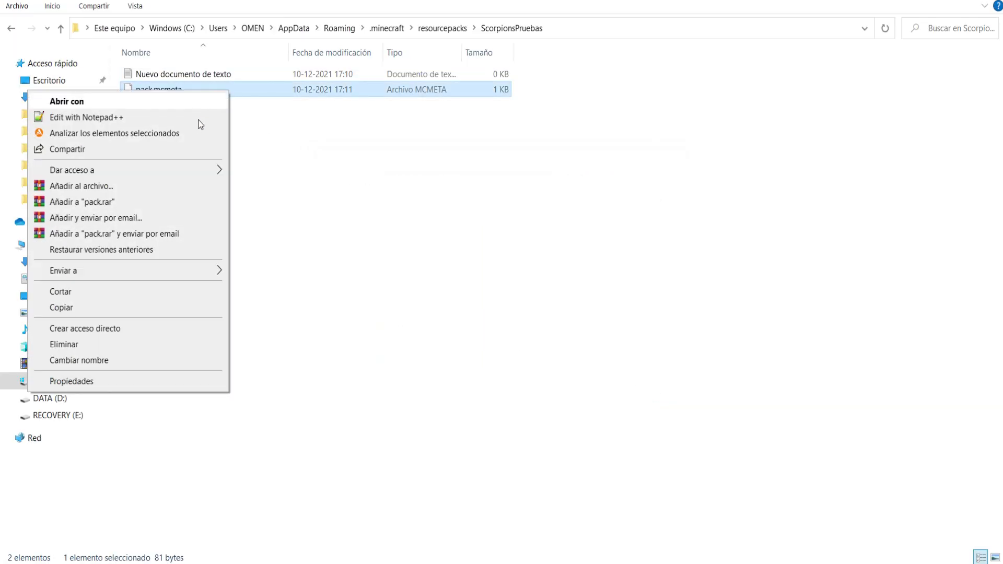
left_click(199, 122)
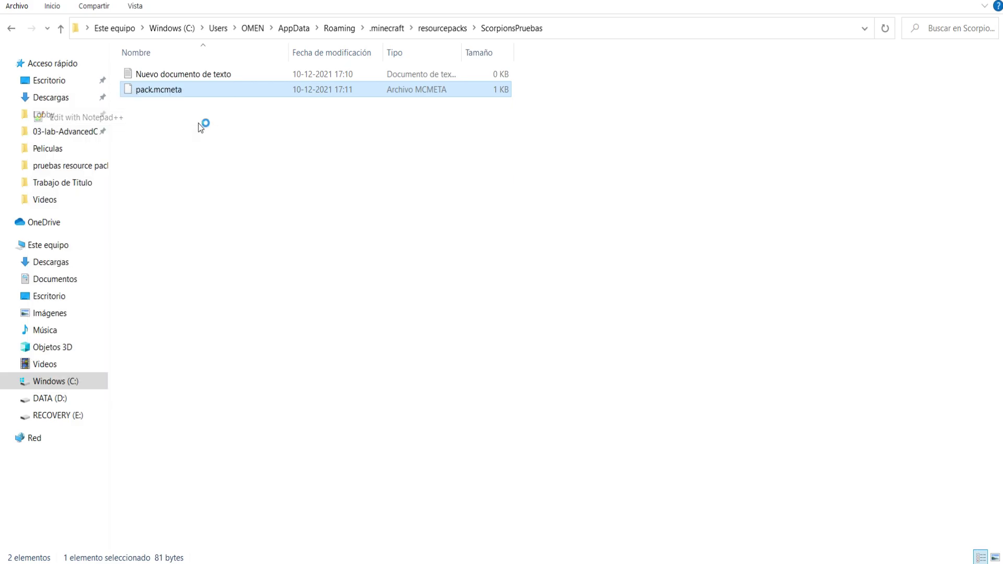
key("alt+Tab")
Delete the empty text document "Nuevo documento de texto" from the ScorpionsPruebas folder.
left_click(245, 75)
key("Delete")
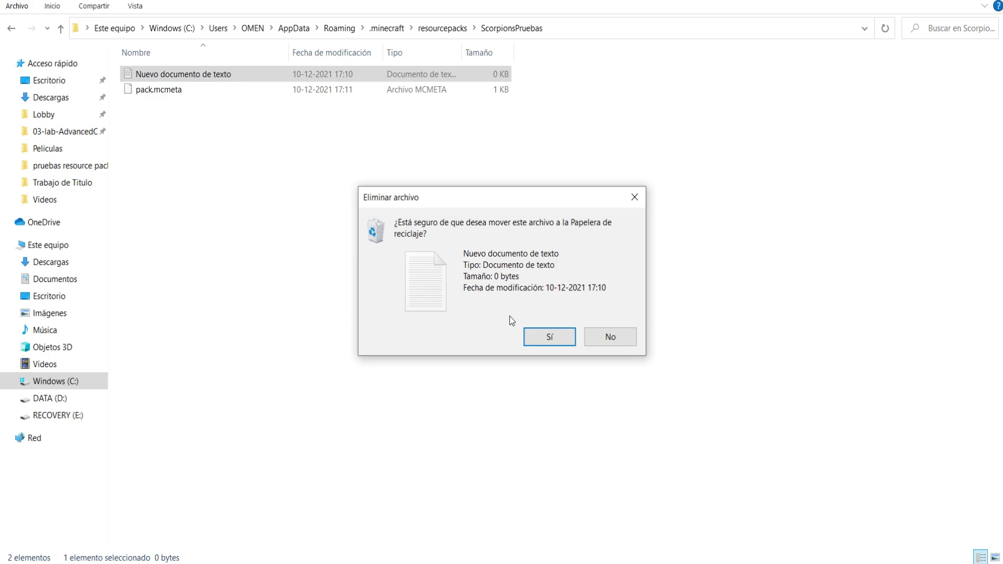
left_click(546, 336)
Create a folder named assets inside the ScorpionsPruebas folder.
right_click(255, 205)
mouse_move(151, 409)
left_click(317, 409)
type("assets")
key("Return")
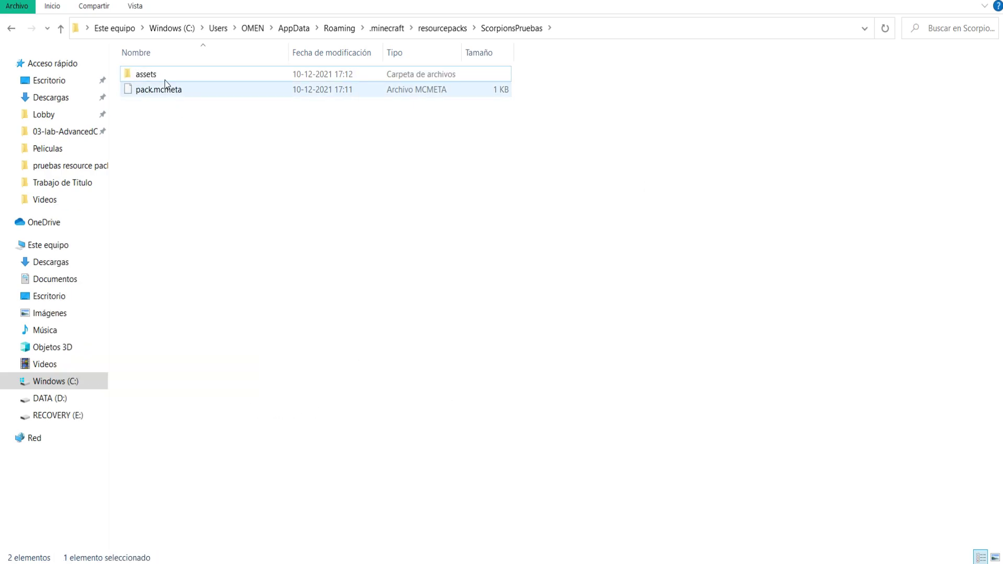
Create two folders named along and minecraft inside the assets folder.
double_click(161, 77)
right_click(224, 173)
mouse_move(173, 378)
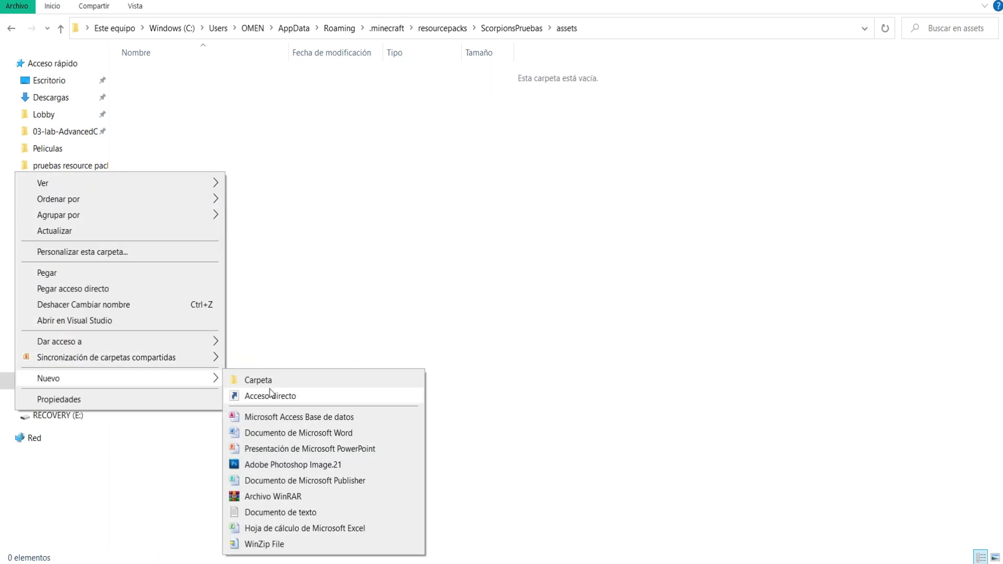
left_click(267, 381)
type("along")
key("Return")
key("ctrl+shift+n")
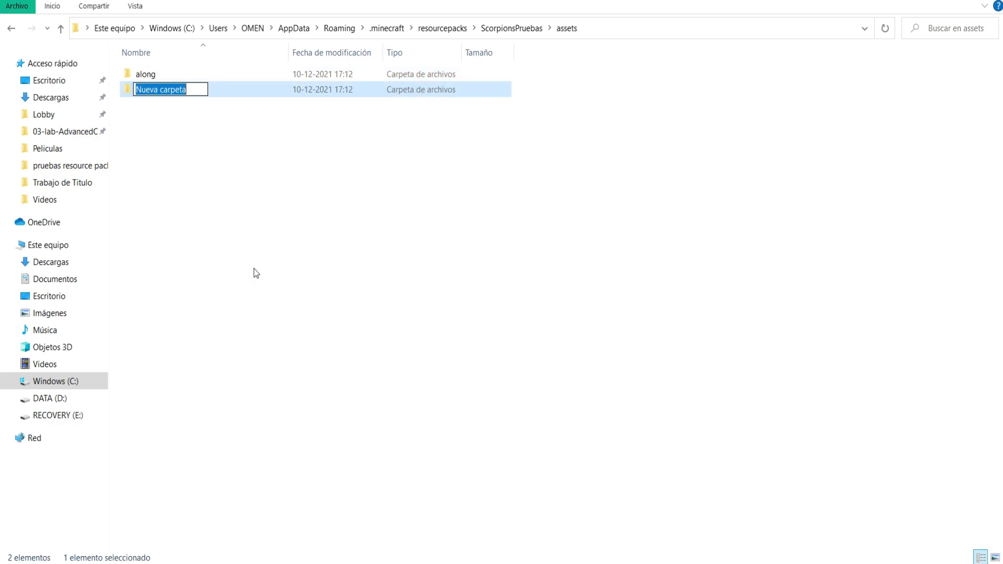
type("minecraft")
key("Return")
Create a folder named textures inside the along folder.
double_click(159, 72)
right_click(220, 147)
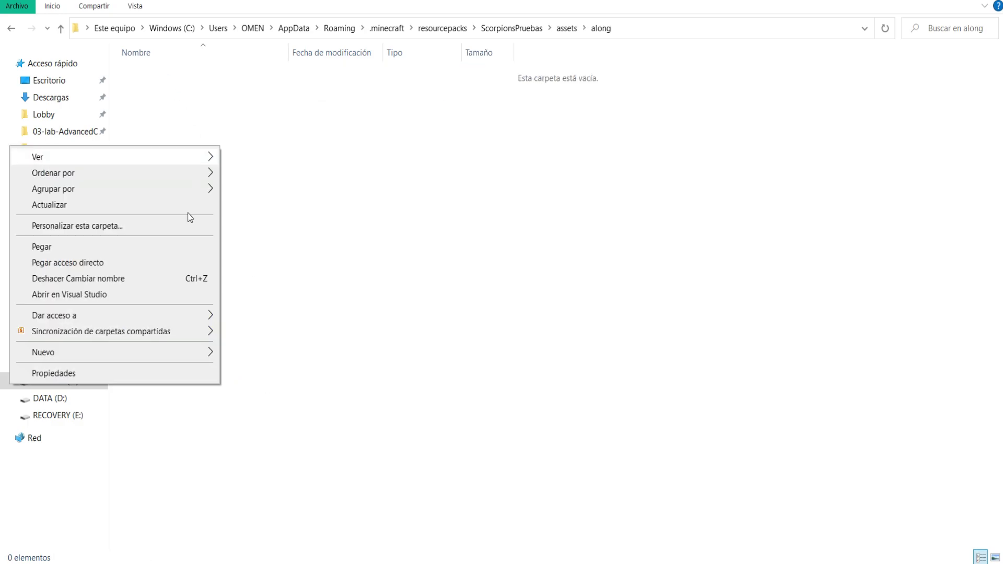
mouse_move(142, 353)
left_click(268, 354)
type("textures")
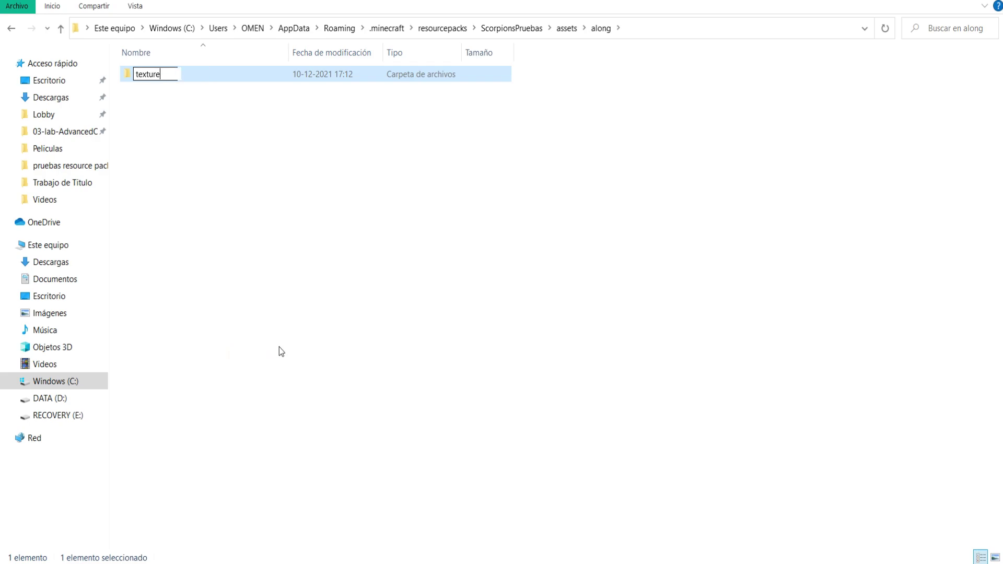
left_click(280, 348)
Create a folder named font inside the textures folder.
double_click(193, 80)
right_click(216, 146)
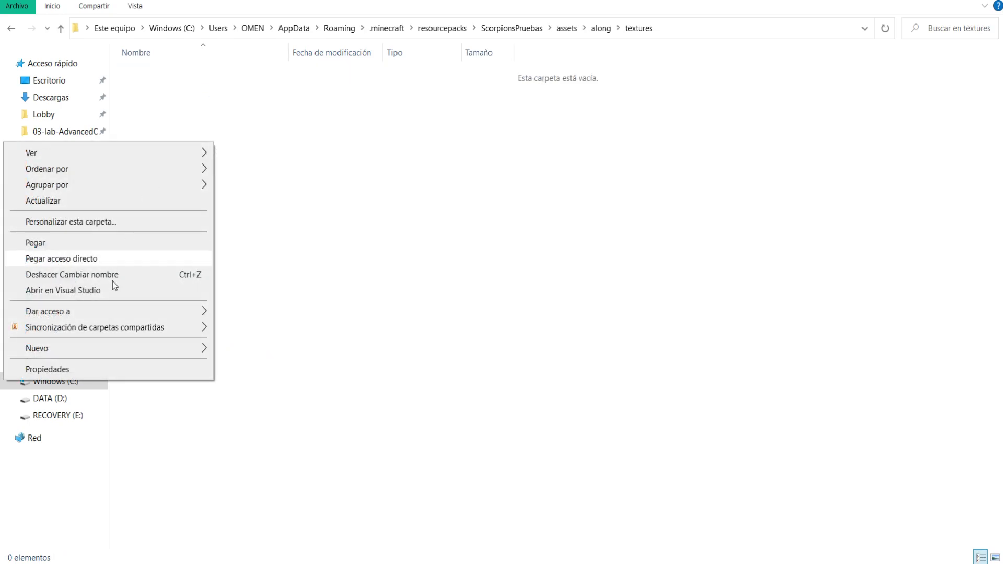
mouse_move(109, 347)
left_click(286, 356)
type("font")
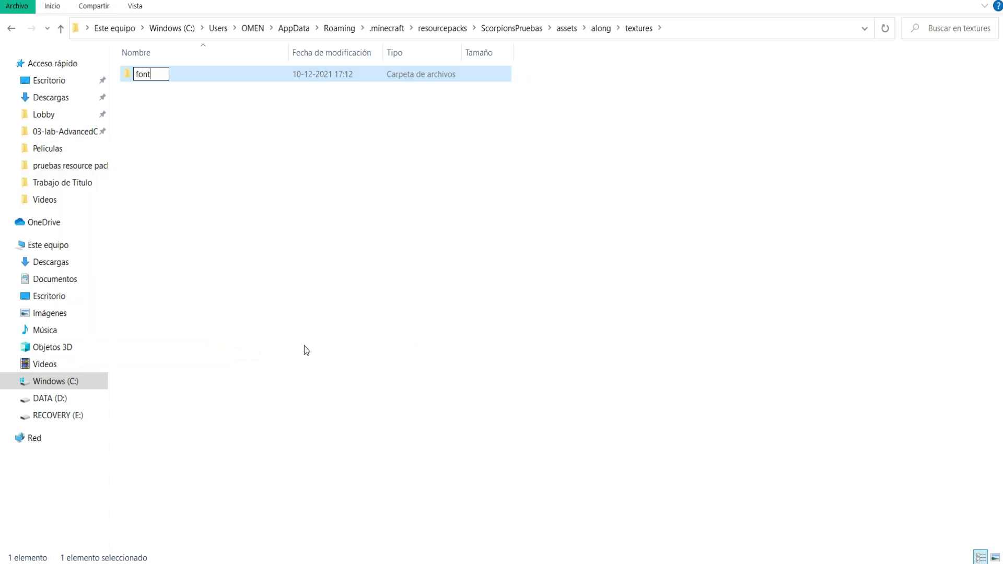
left_click(304, 346)
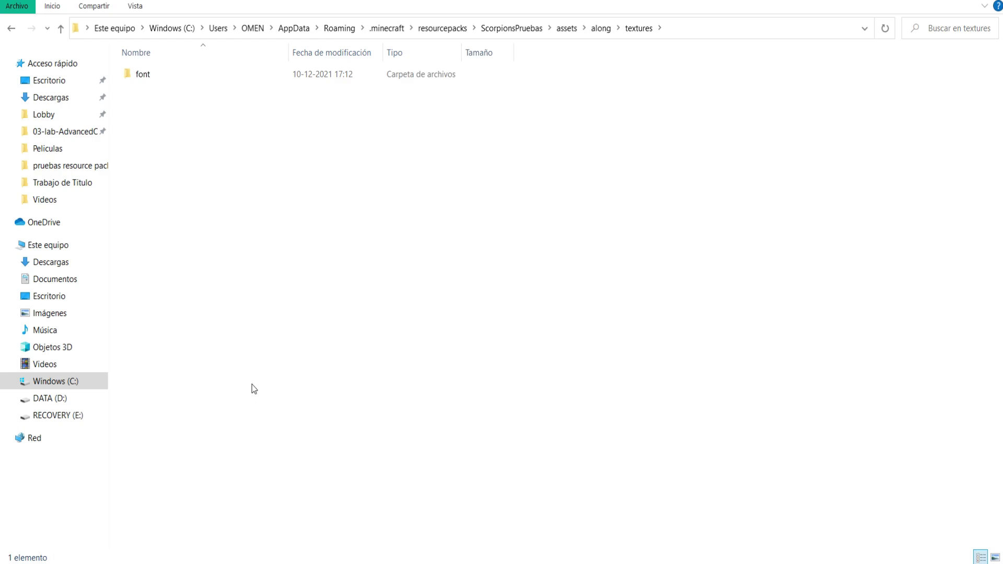
Copy the inventario_redes PNG image from the tutorial folder into the new font folder.
key("Return")
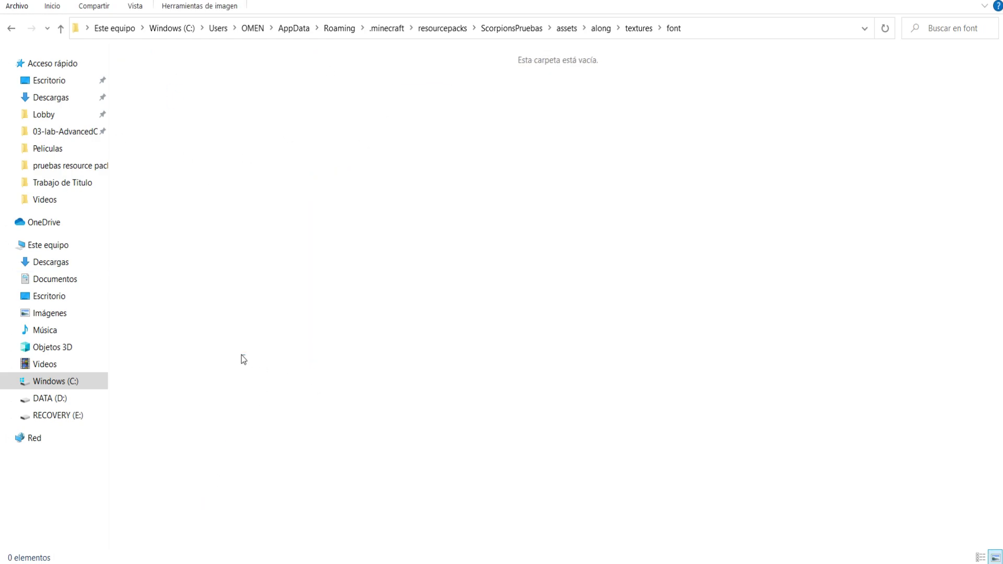
key("alt+Tab")
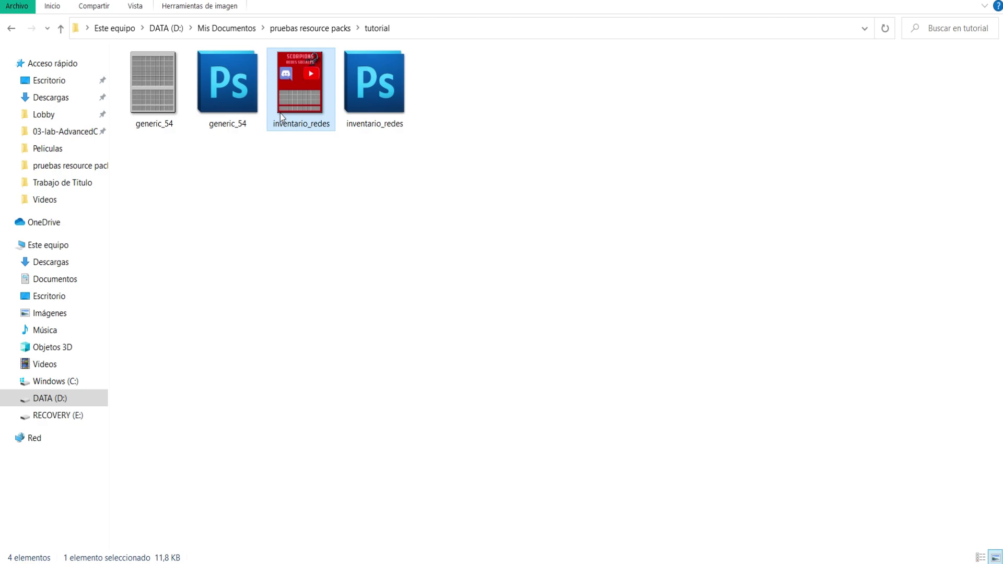
left_click(159, 561)
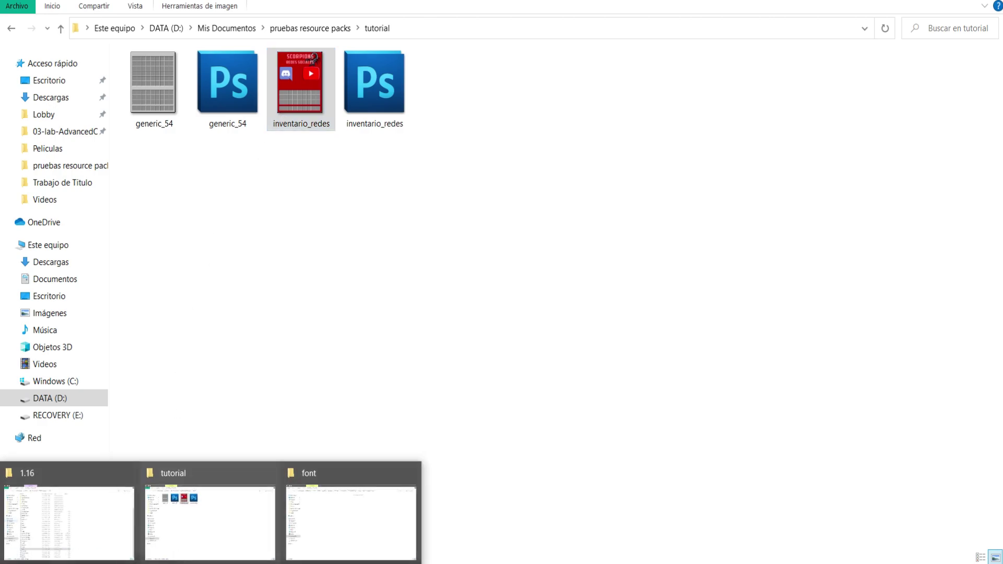
left_click(351, 522)
key("ctrl+v")
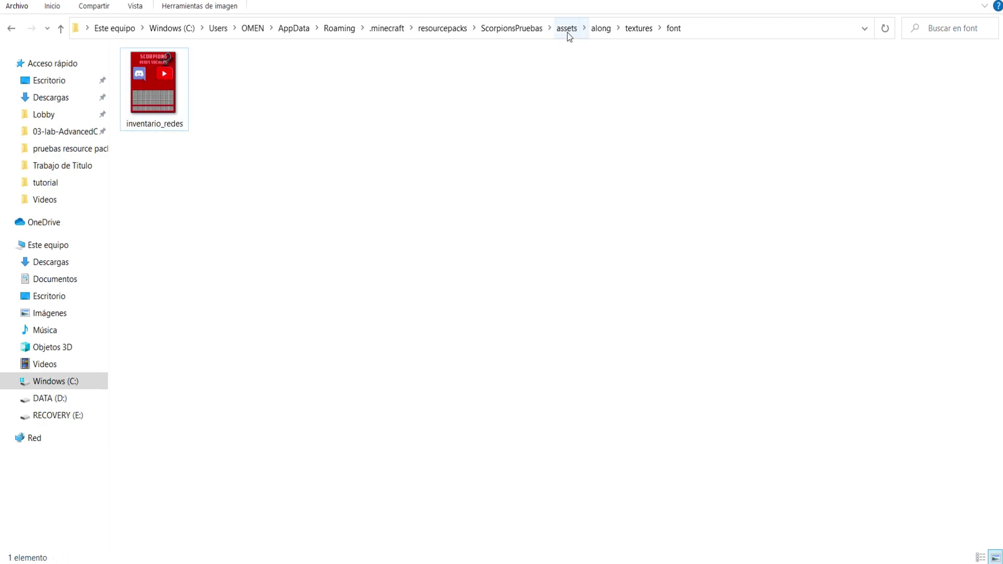
Create a folder named font inside the minecraft folder of assets.
left_click(567, 29)
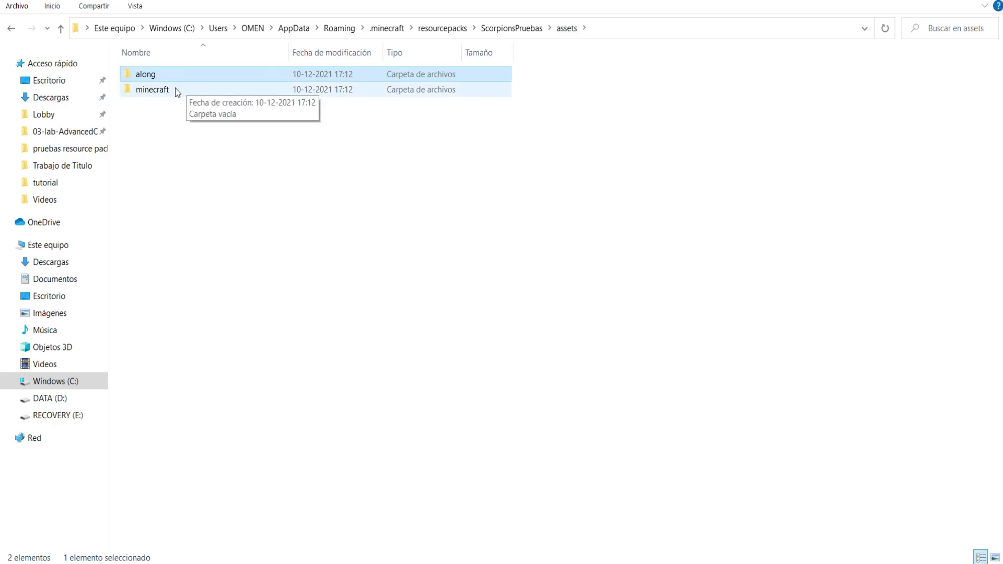
double_click(176, 89)
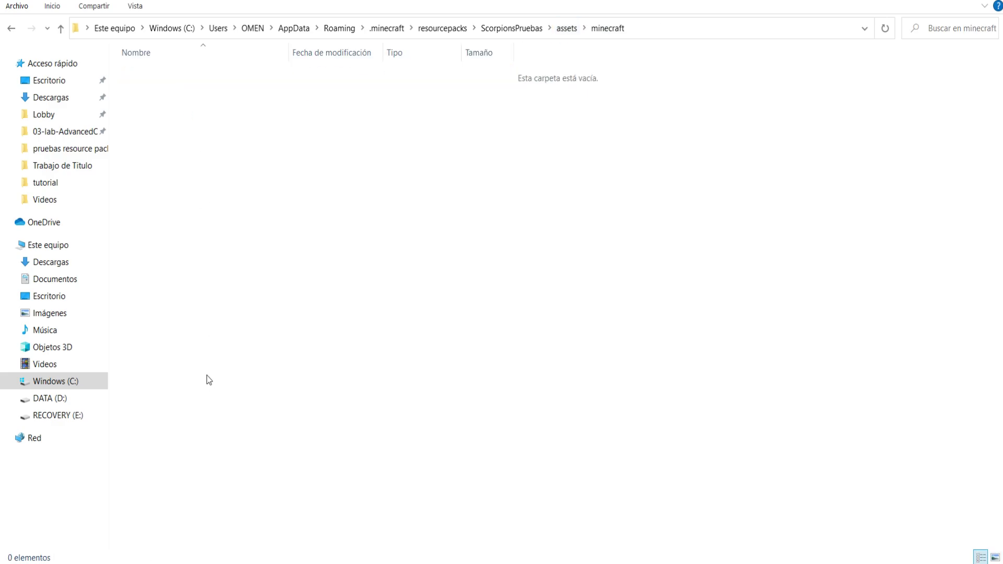
right_click(86, 189)
mouse_move(112, 394)
left_click(328, 394)
type("font")
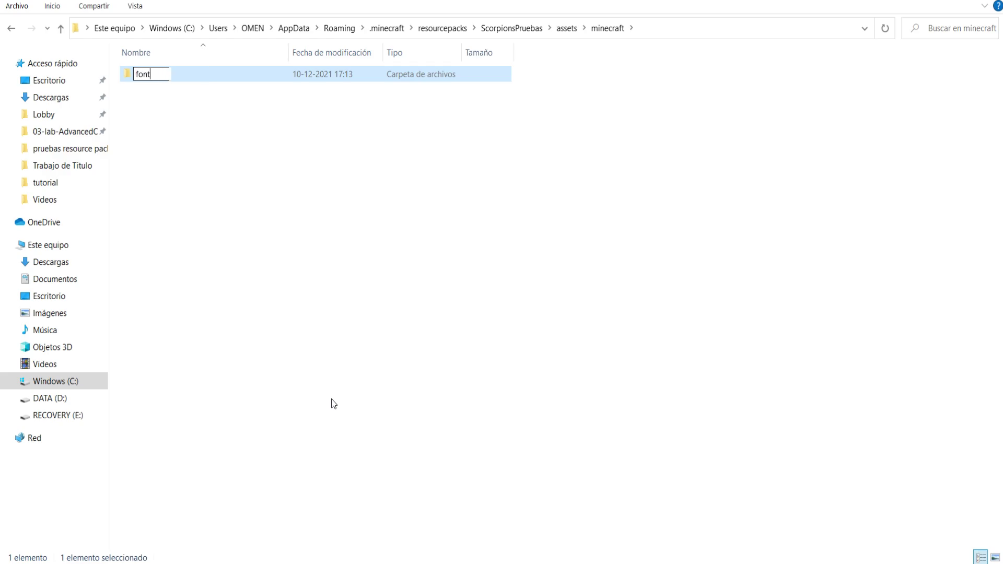
key("Return")
Create two more folders named models and textures inside the minecraft folder.
key("ctrl+shift+n")
type("models")
key("Return")
right_click(217, 216)
mouse_move(79, 418)
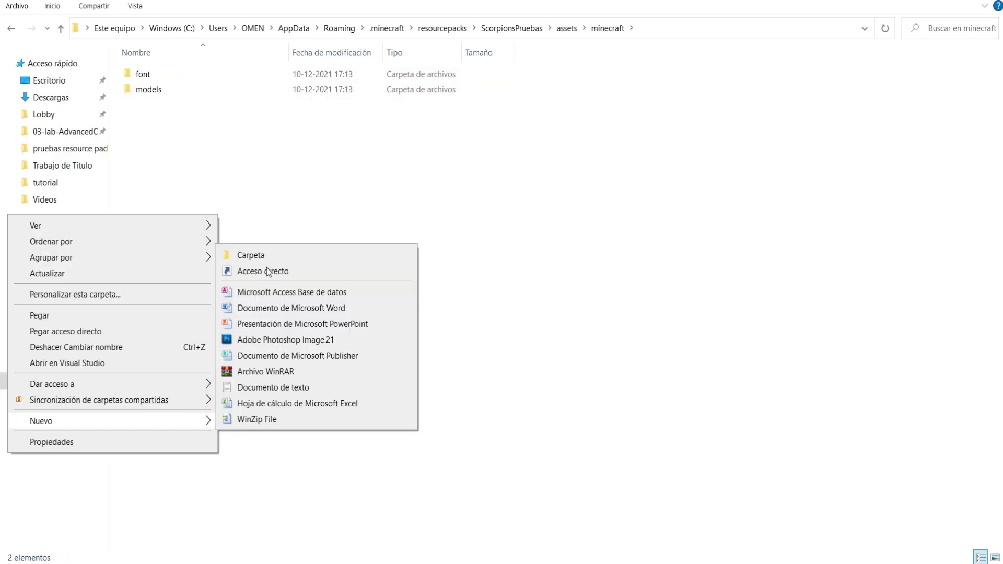
left_click(263, 256)
type("textures")
left_click(263, 259)
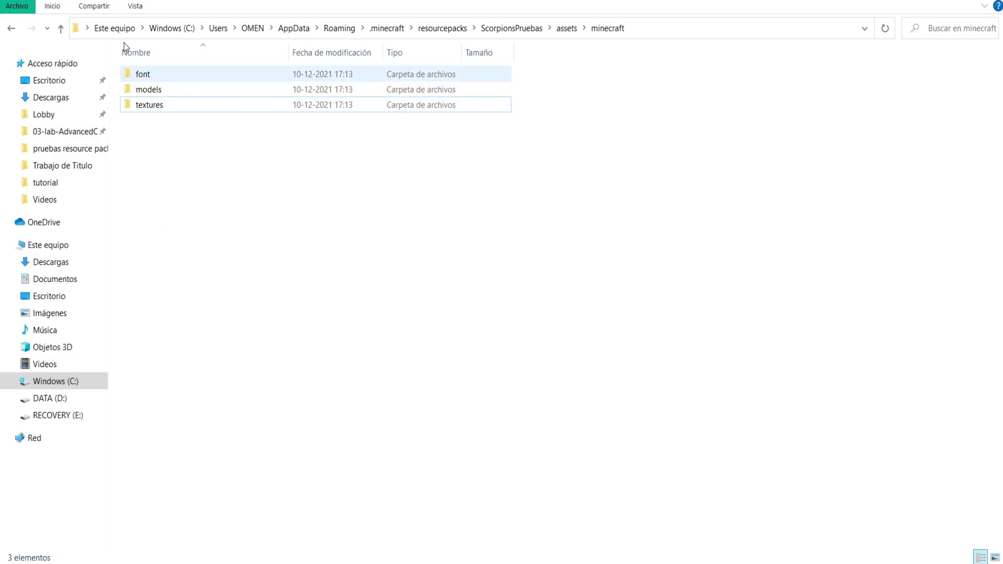
Create a new text document in the minecraft font folder, open it in Notepad++ and close the pack.mcmeta file.
double_click(164, 75)
right_click(230, 157)
mouse_move(184, 368)
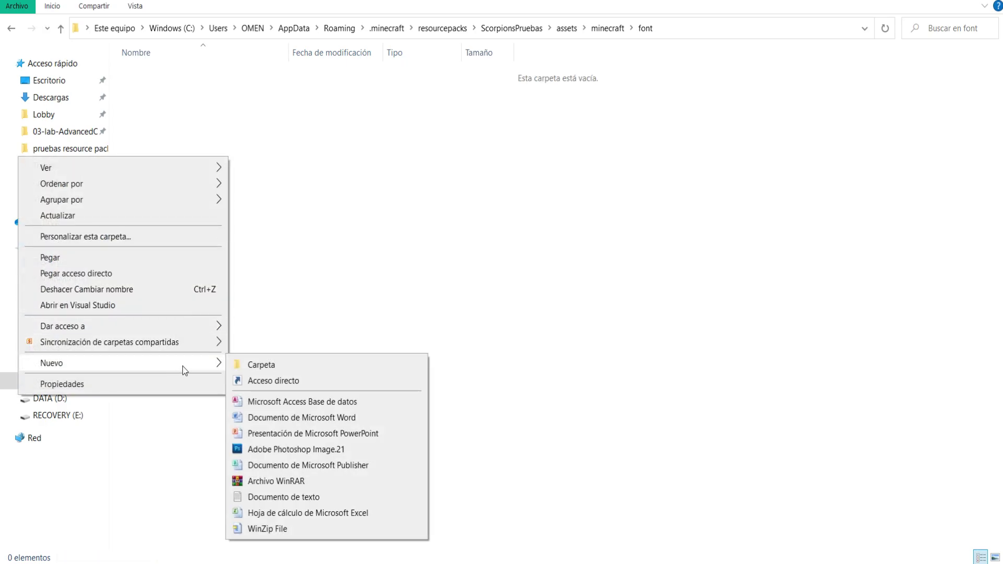
left_click(256, 496)
right_click(211, 85)
left_click(126, 137)
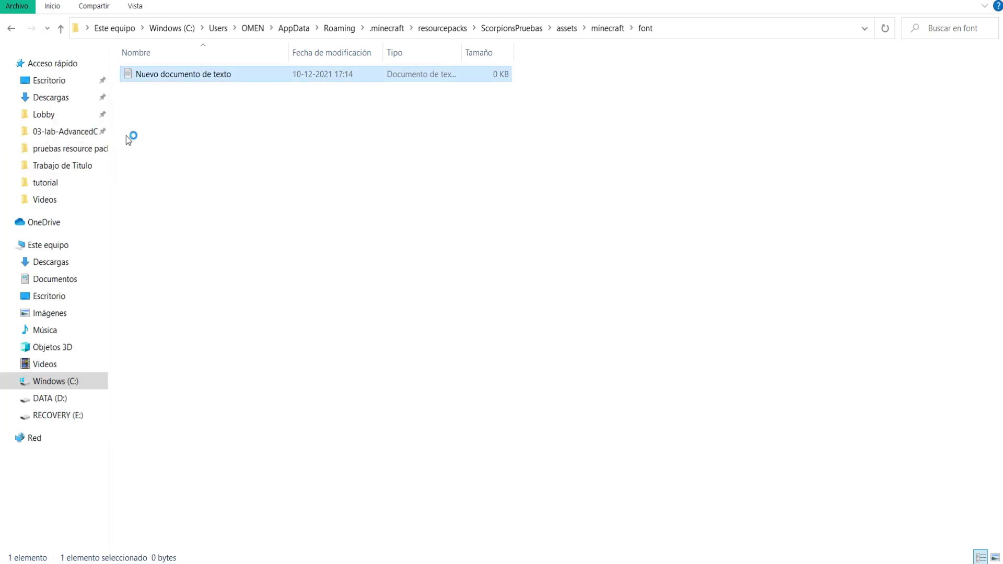
left_click(42, 38)
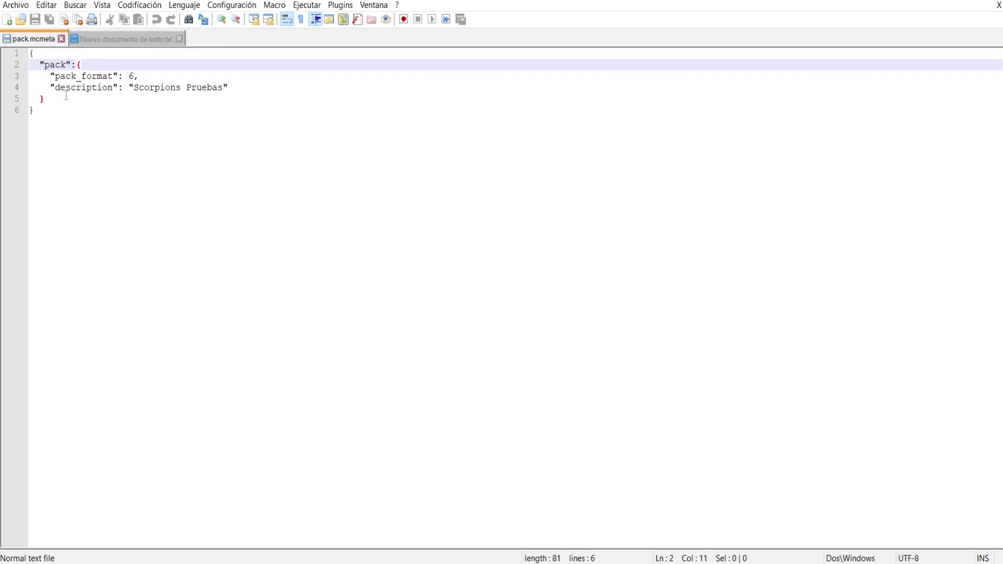
left_click(61, 38)
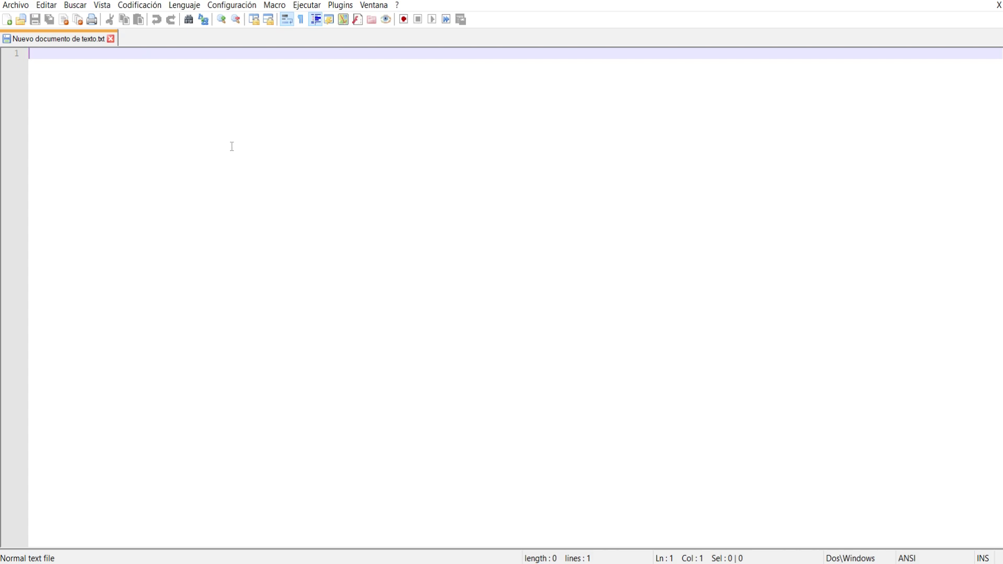
Add an outer pair of curly braces with three blank lines between them to the empty document.
type("{")
key("Return")
type("}")
key("Up")
key("Return")
key("Return")
key("Return")
key("Up")
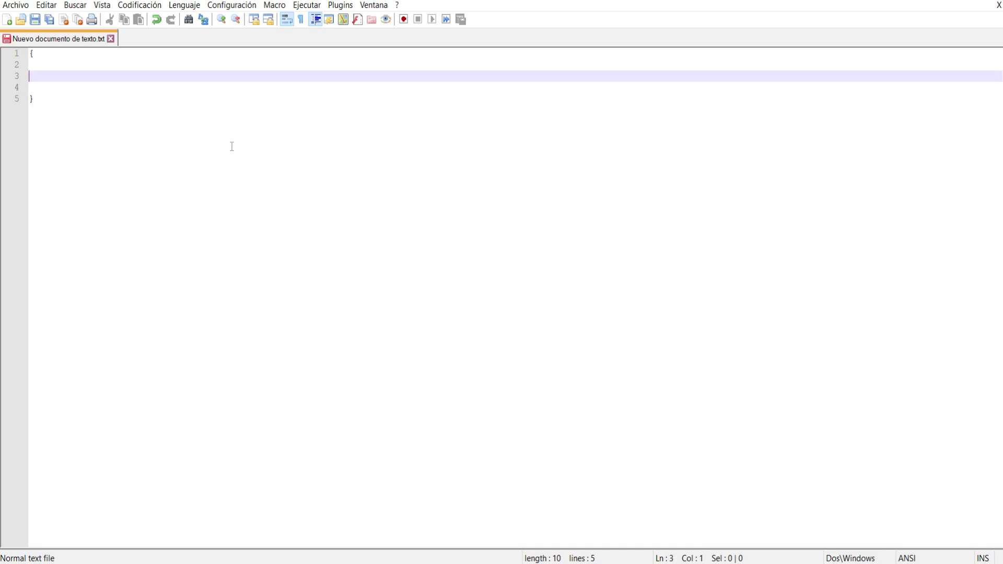
key("Up")
Add a "providers" key inside the outer braces, followed by an empty square-bracket array on its own lines.
type("\"provide")
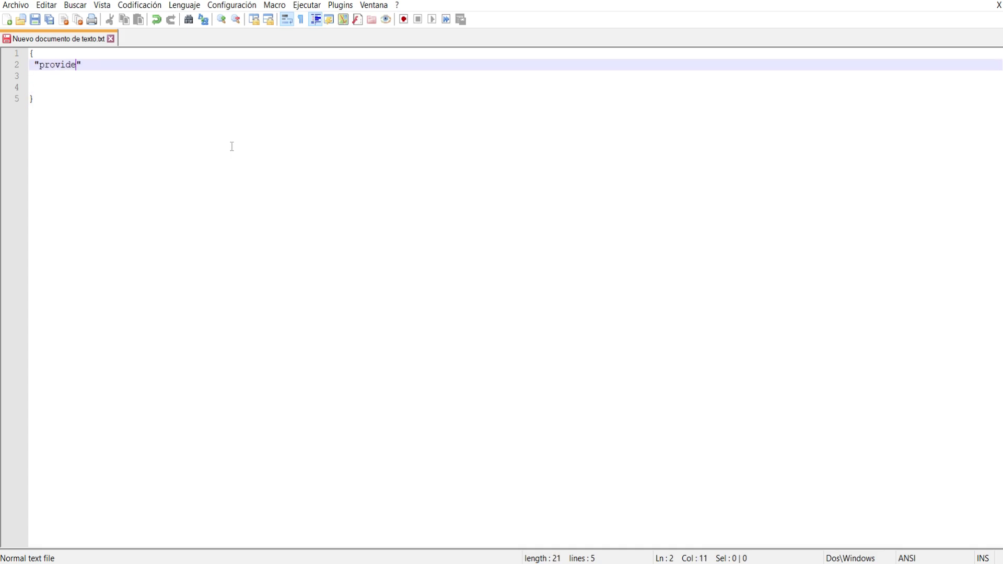
type("rs\":")
key("Return")
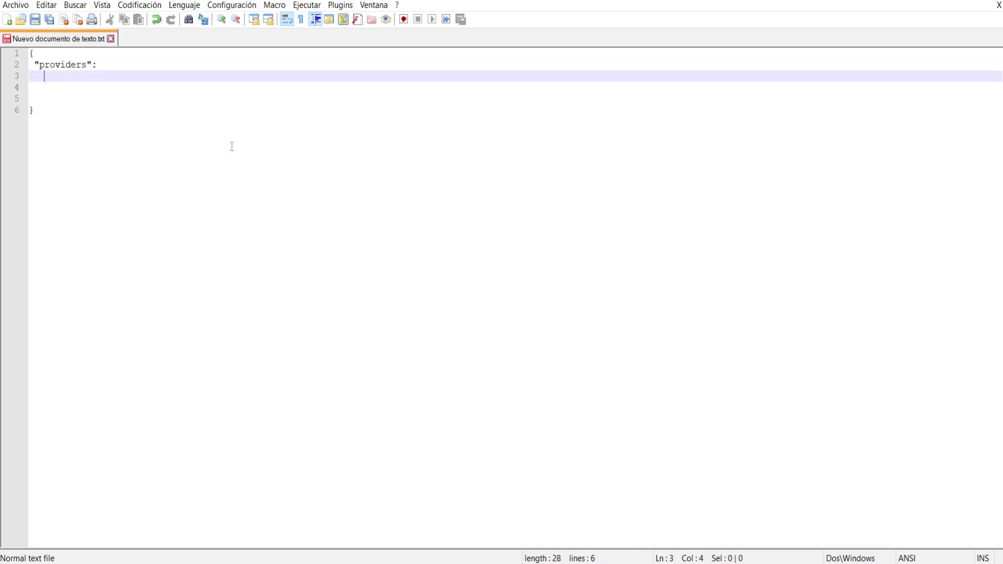
type("[")
key("Return")
type("]")
key("Up")
key("Return")
key("Return")
key("Up")
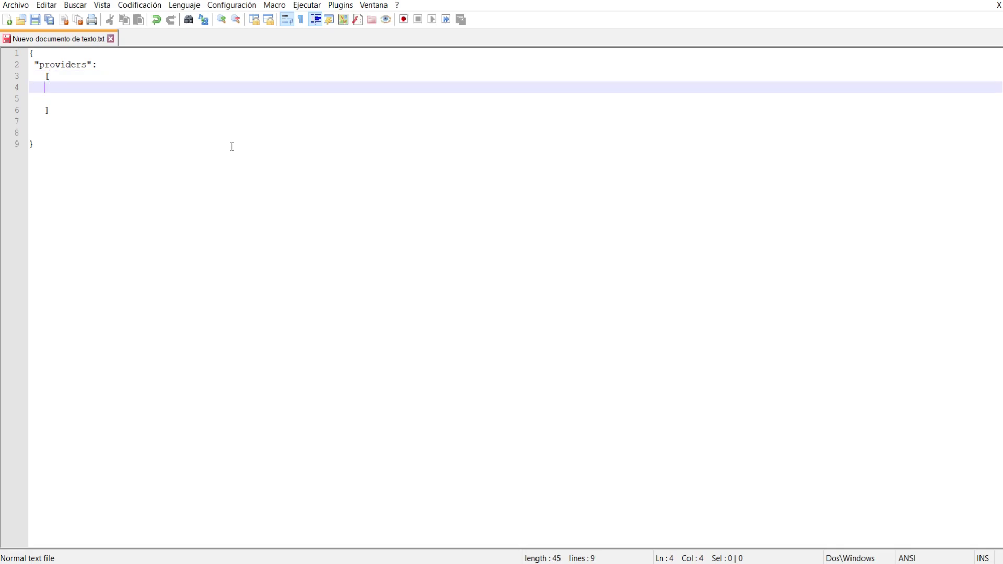
Add an object in curly braces inside the providers array with the entry "type":"bitmap".
type("{")
key("Return")
type("}")
key("Up")
key("Return")
type("\"")
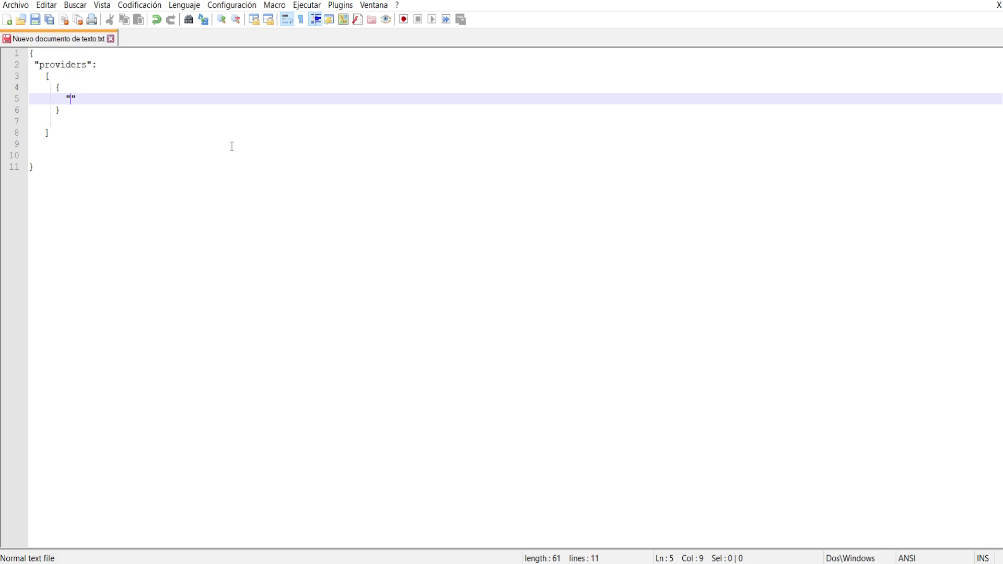
type("type\":\"bitmap\",")
key("Return")
Add the entry "file":"along:font/inventario_redes.png", taking the image name from the along textures font folder.
type("\"file")
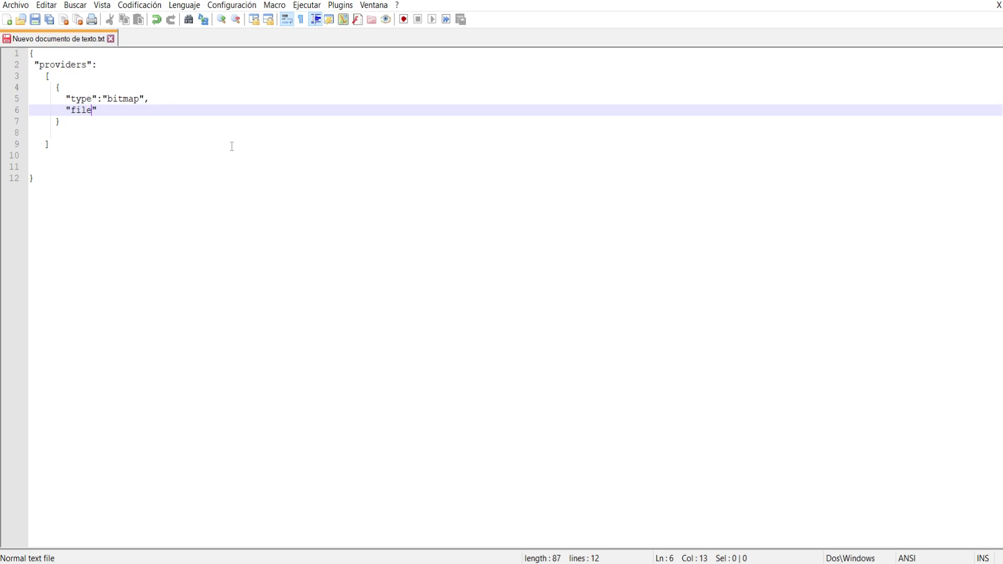
type("\":\"\"")
type("along:font/")
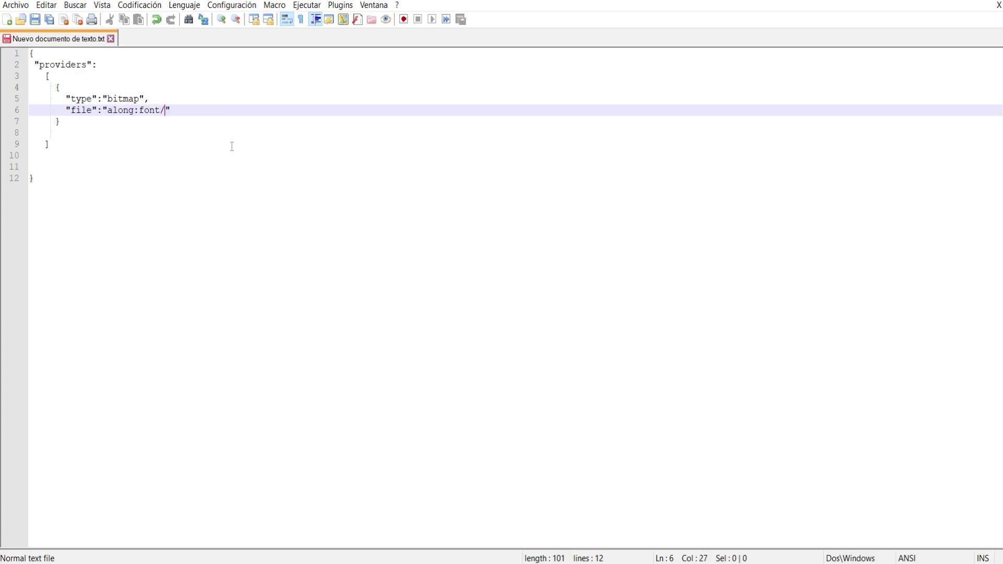
mouse_move(211, 562)
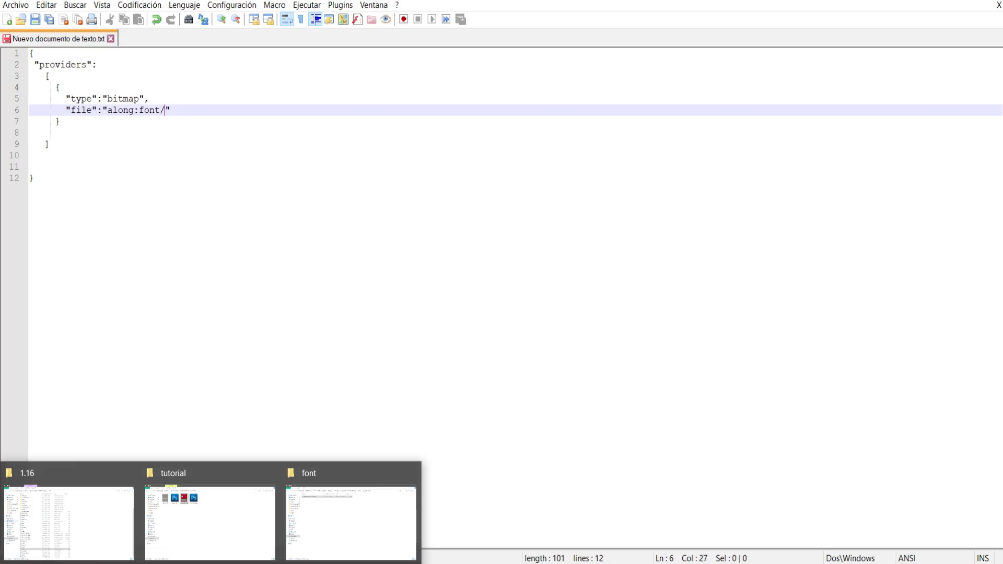
left_click(351, 522)
left_click(567, 28)
double_click(184, 71)
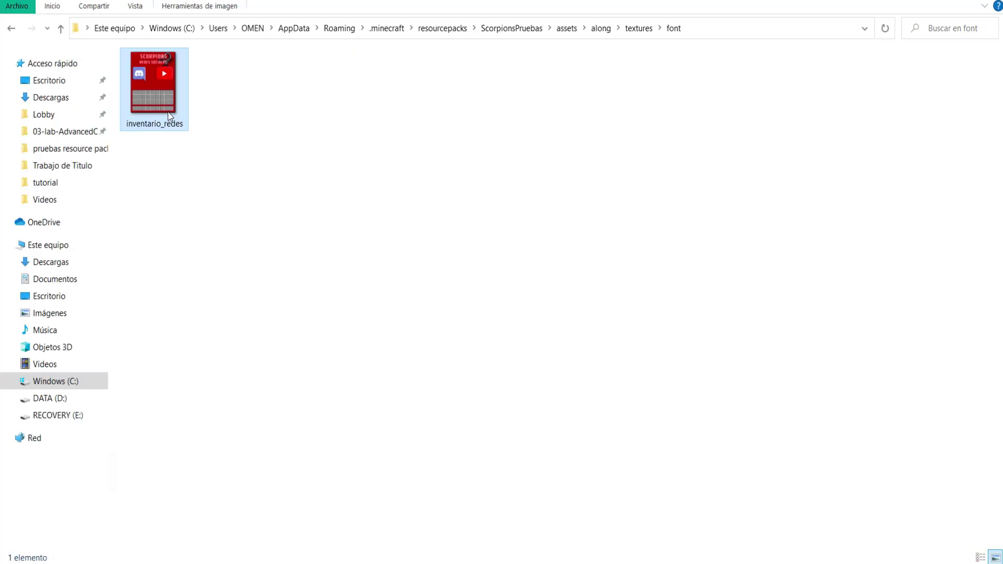
right_click(154, 78)
key("alt+Tab")
type("inventario_redes.pn")
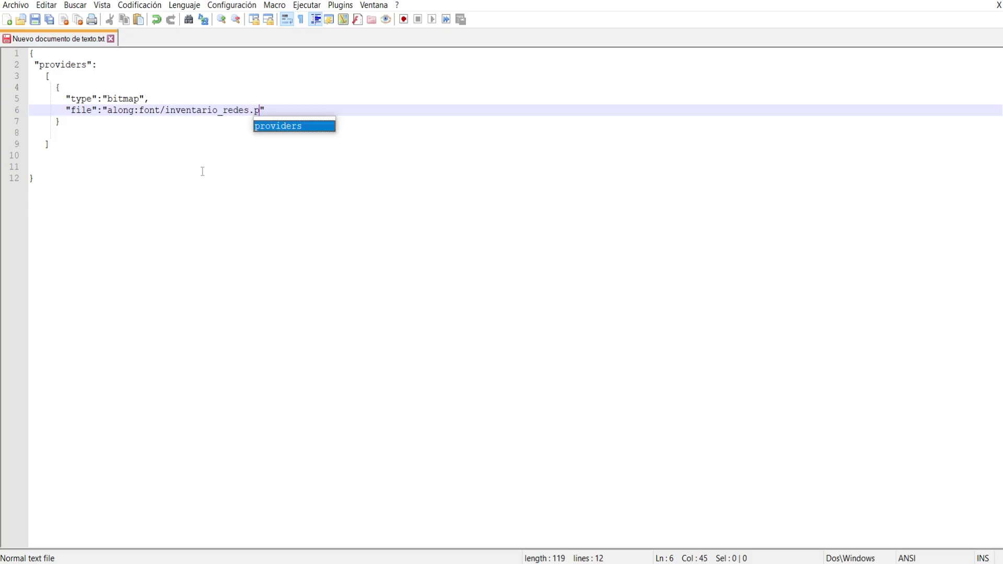
type("g")
key("End")
type(",")
Add the entries "ascent":0 and "height":0 below the file entry of the provider.
key("Return")
type("\"")
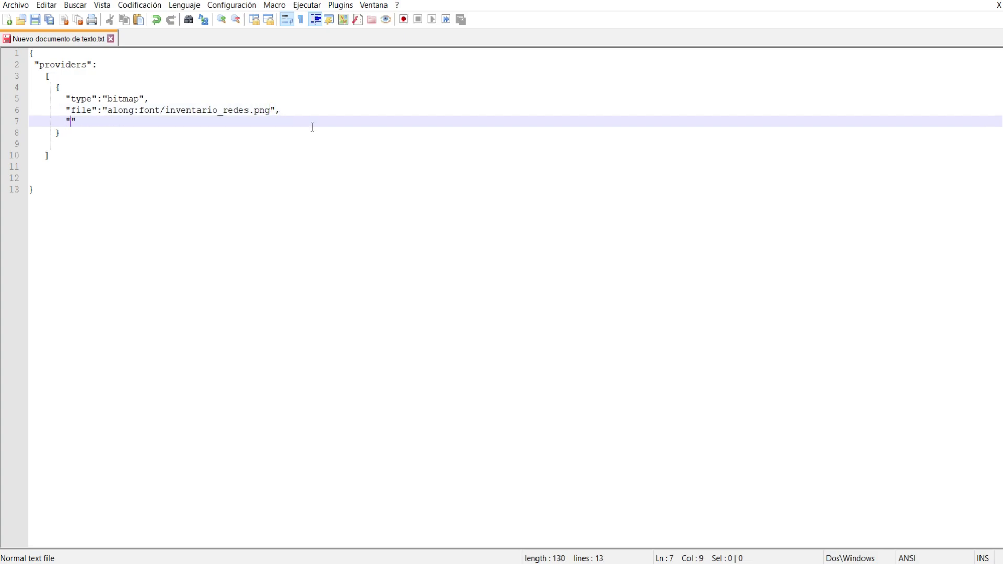
type("ascent\":0,")
key("Return")
type("\"")
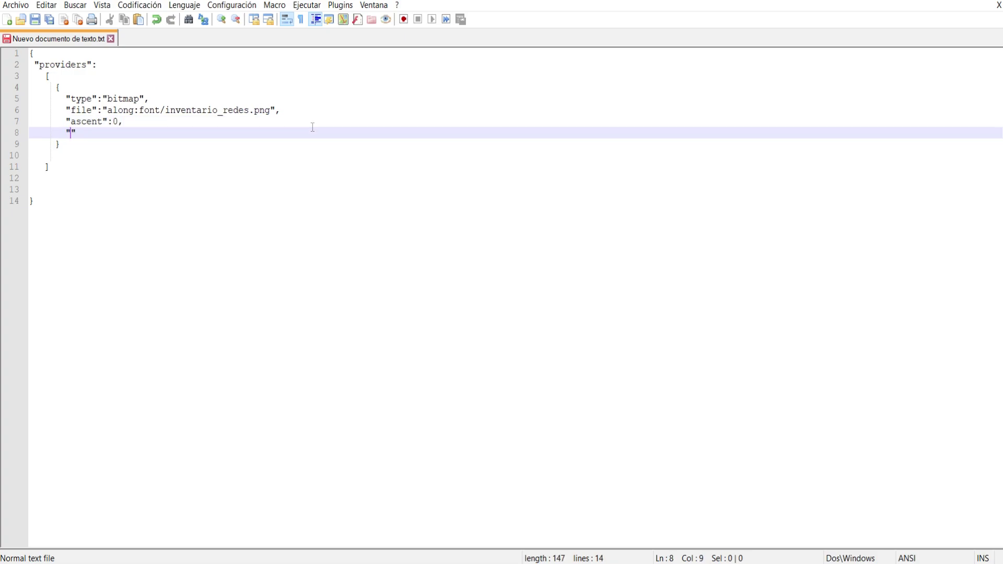
type("height\"")
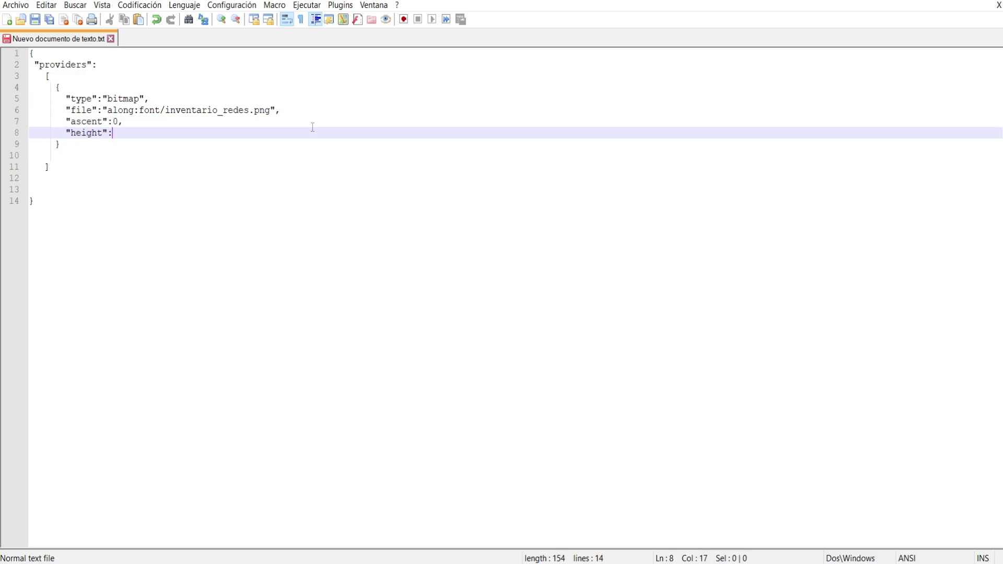
type(":0,")
left_click_drag(148, 130, 64, 122)
left_click(134, 133)
Add a "chars" entry below the height with an array holding an empty string.
key("Return")
type("\"chars\"")
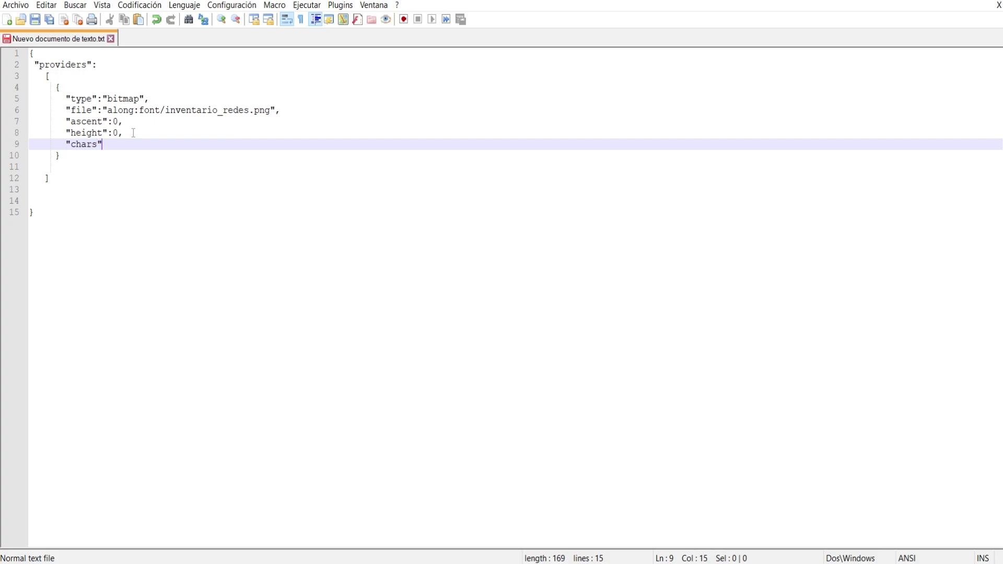
type(":[\"")
left_click_drag(125, 145, 116, 147)
Look up character U+3200 on the Unicode list in the browser and copy its Java source code \u3200 into the chars string.
key("alt+Tab")
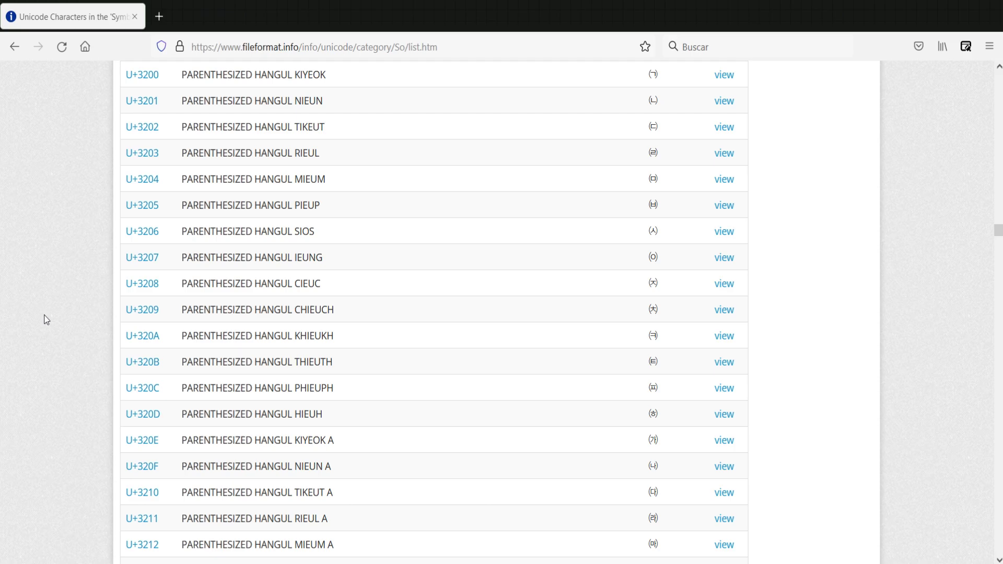
scroll(472, 356, "up", 3)
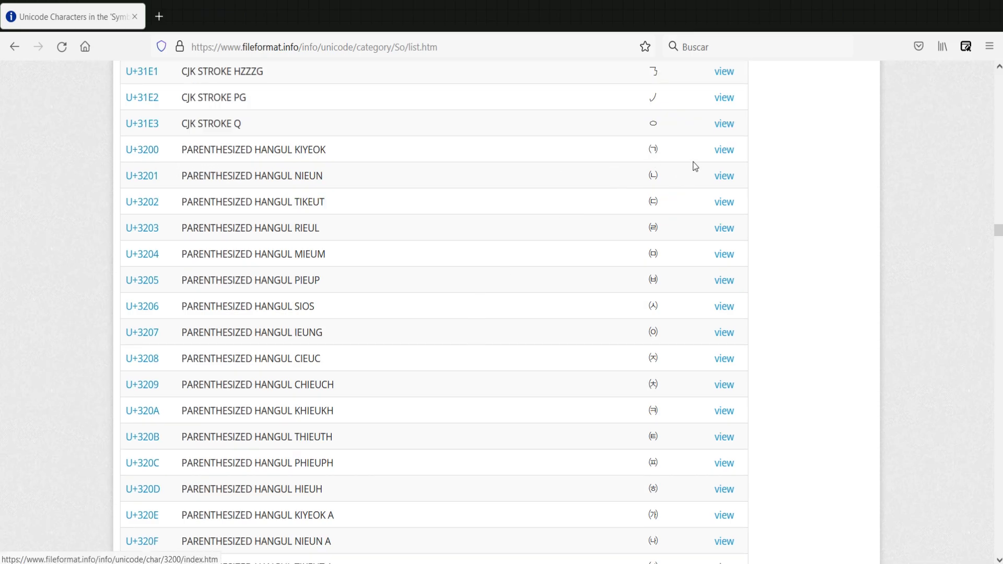
double_click(653, 149)
middle_click(140, 150)
scroll(150, 249, "down", 3)
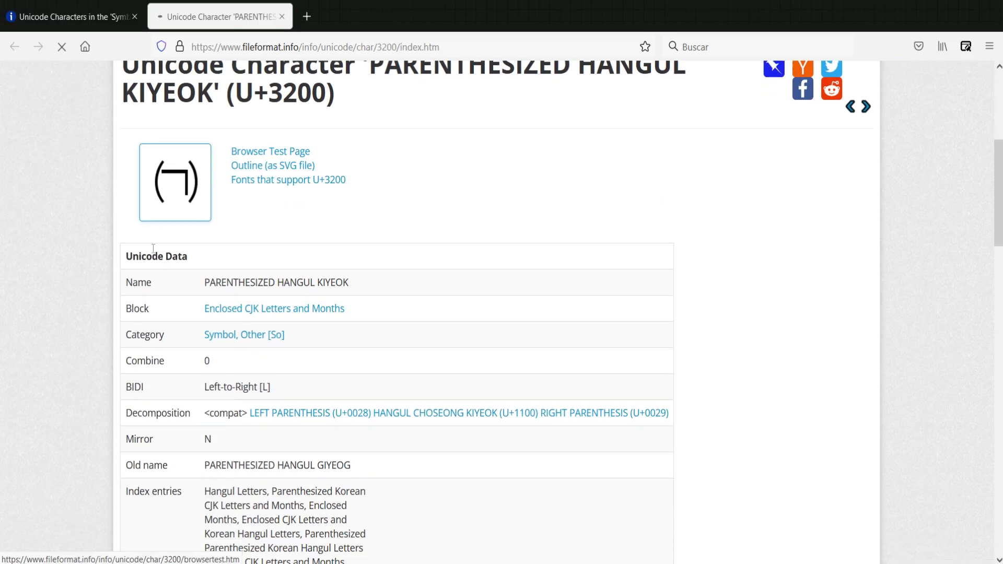
scroll(150, 249, "down", 8)
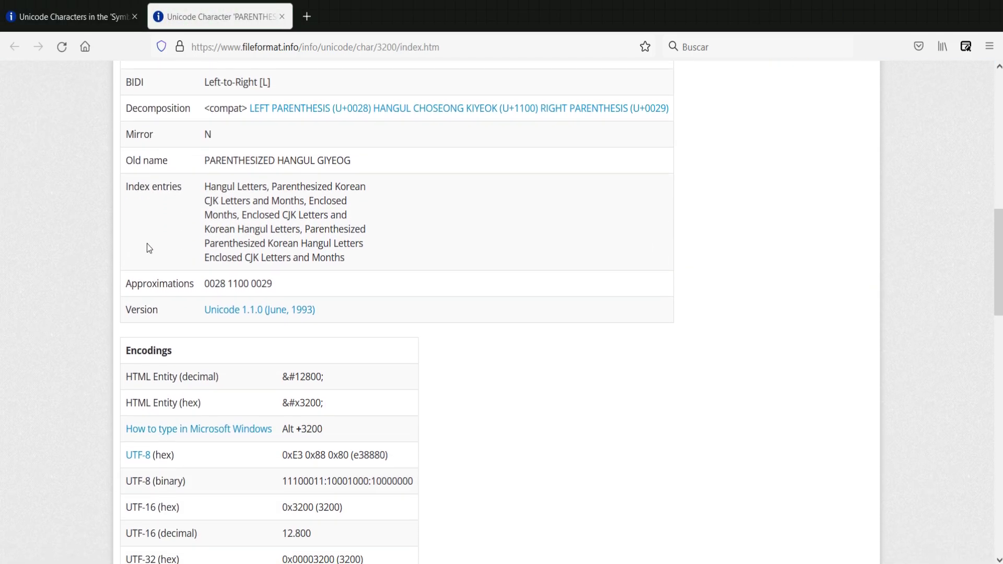
scroll(148, 248, "down", 2)
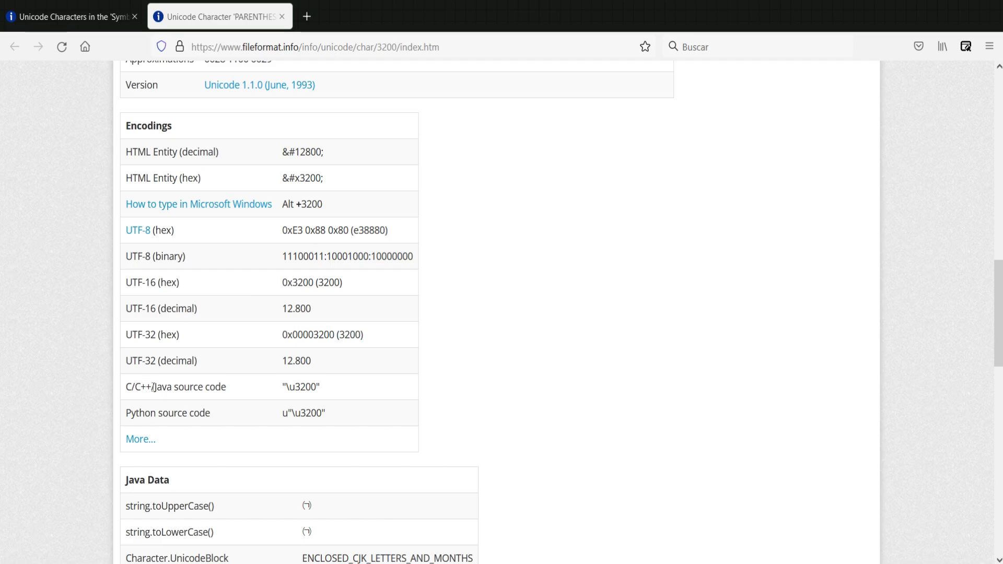
left_click_drag(317, 386, 287, 386)
key("alt+Tab")
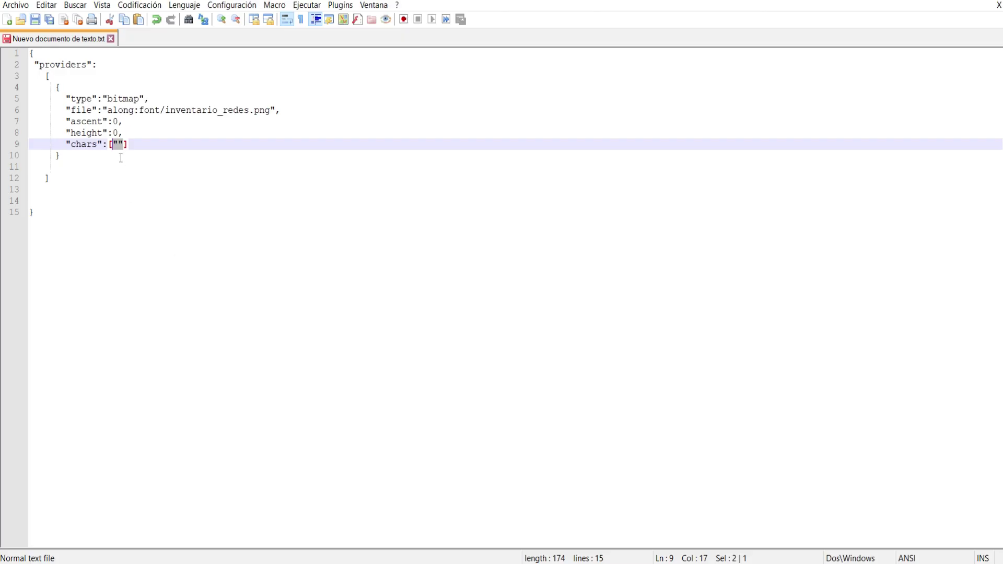
key("Right")
key("alt+Tab")
scroll(102, 370, "up", 12)
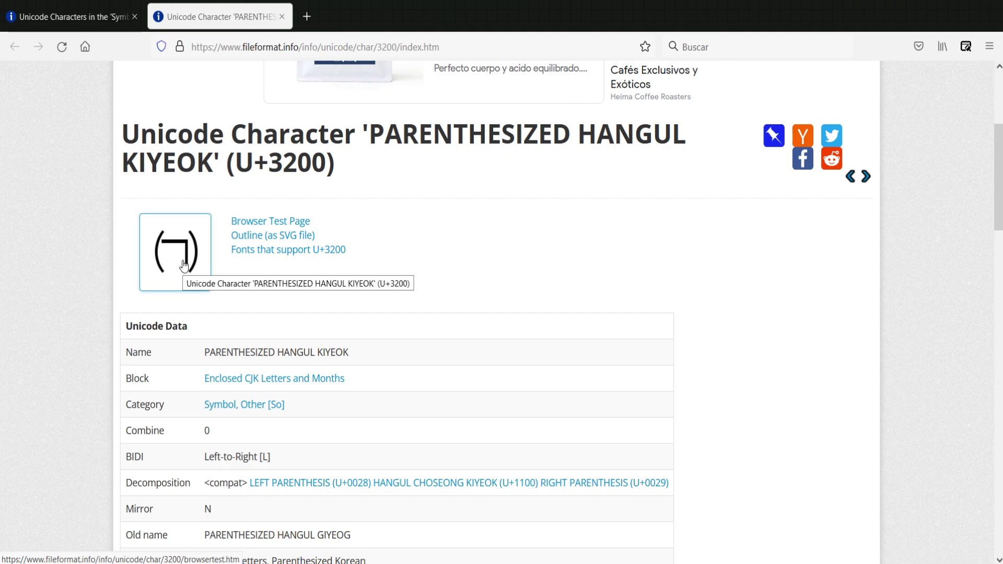
key("alt+Tab")
left_click_drag(270, 109, 192, 109)
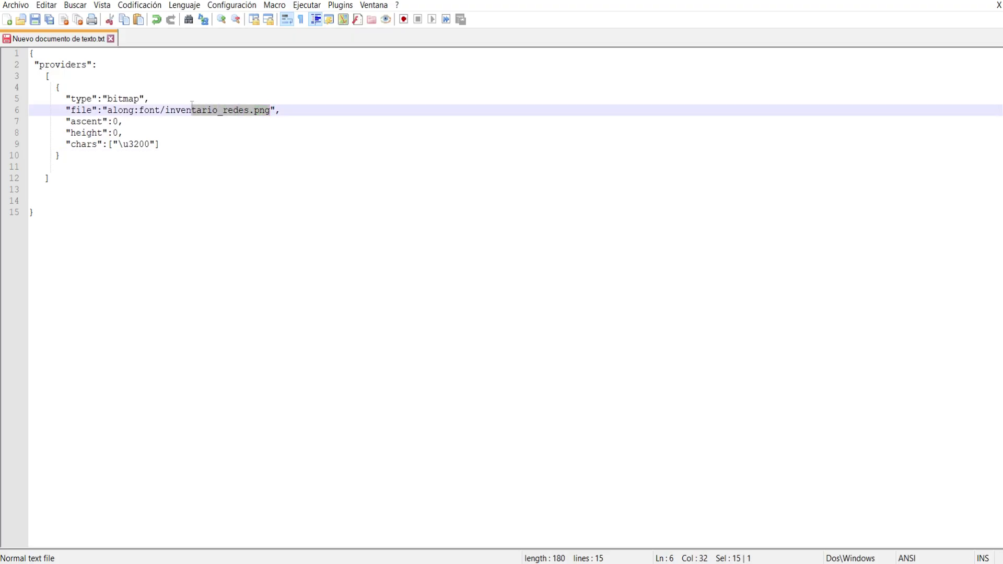
left_click(68, 155)
Save the font file as default.json in the font folder, with the file type set to All types.
left_click(16, 4)
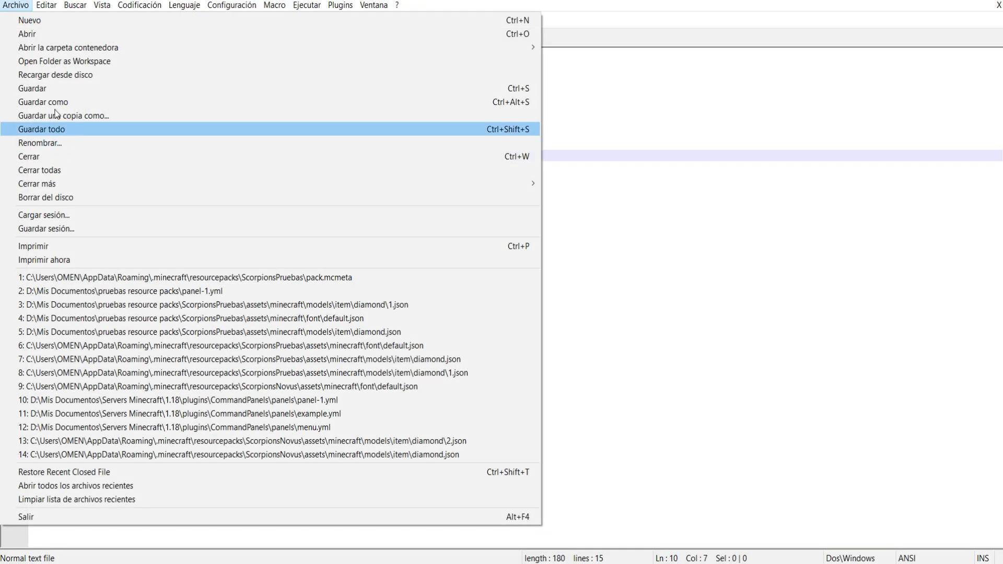
left_click(47, 101)
type("defa")
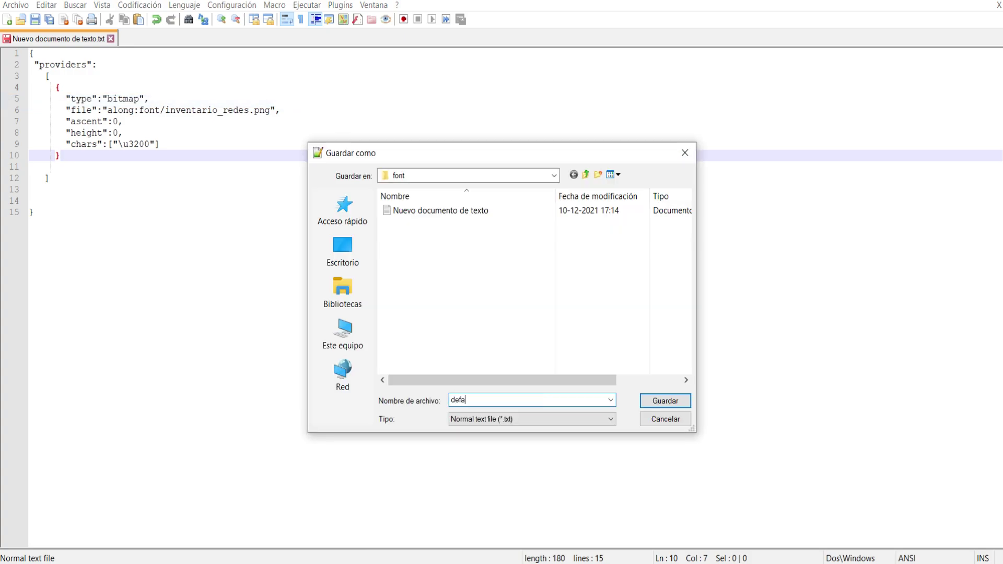
type("ult.json")
left_click(530, 419)
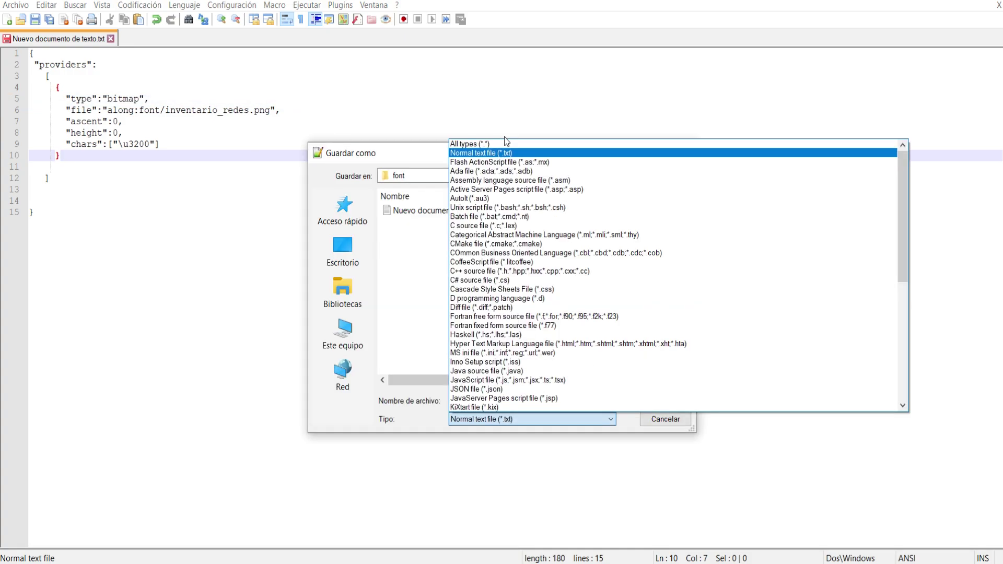
left_click(496, 140)
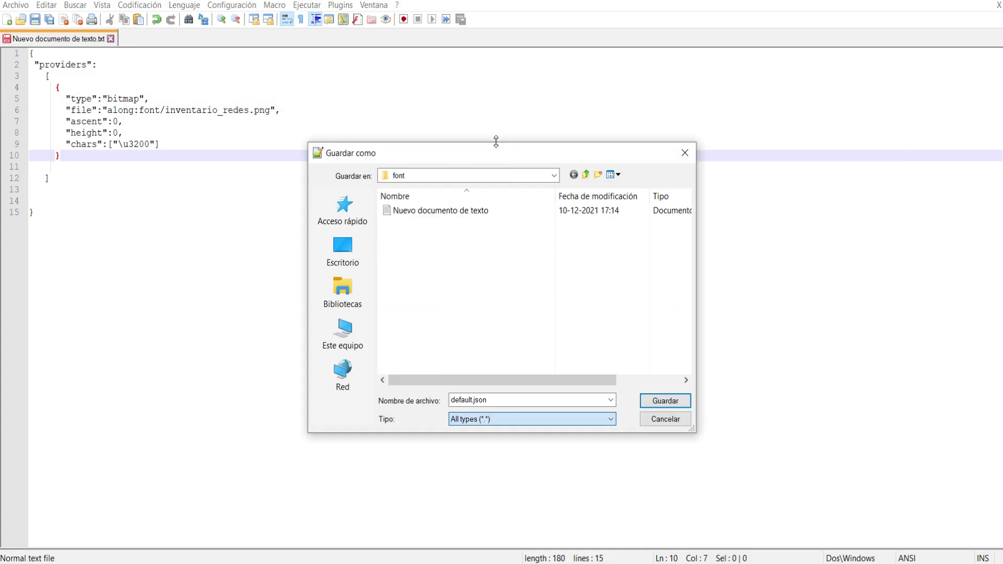
left_click(663, 404)
Delete the leftover Nuevo documento de texto from the font folder in File Explorer and return to the ScorpionsPruebas pack folder.
key("alt+Tab")
key("Delete")
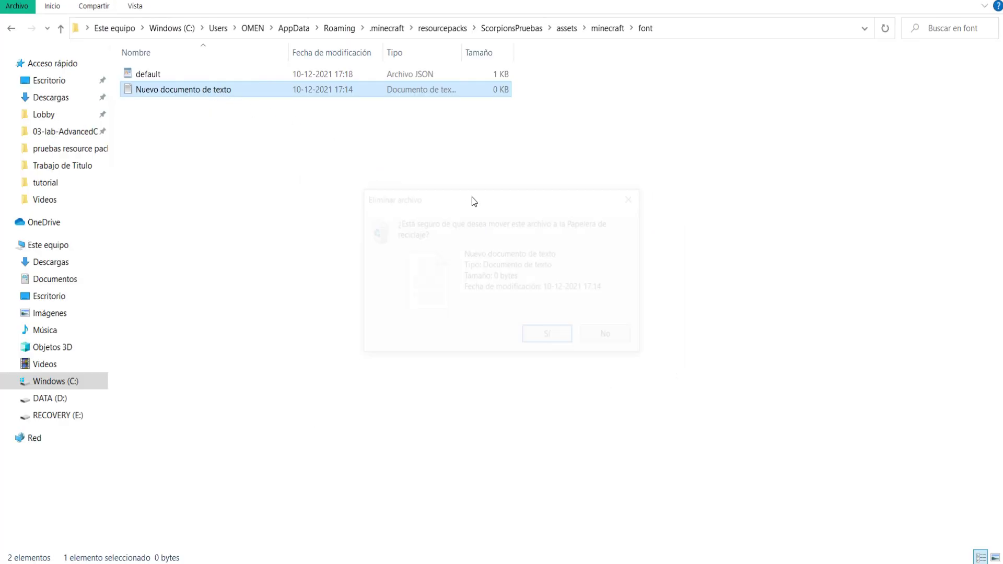
left_click(535, 337)
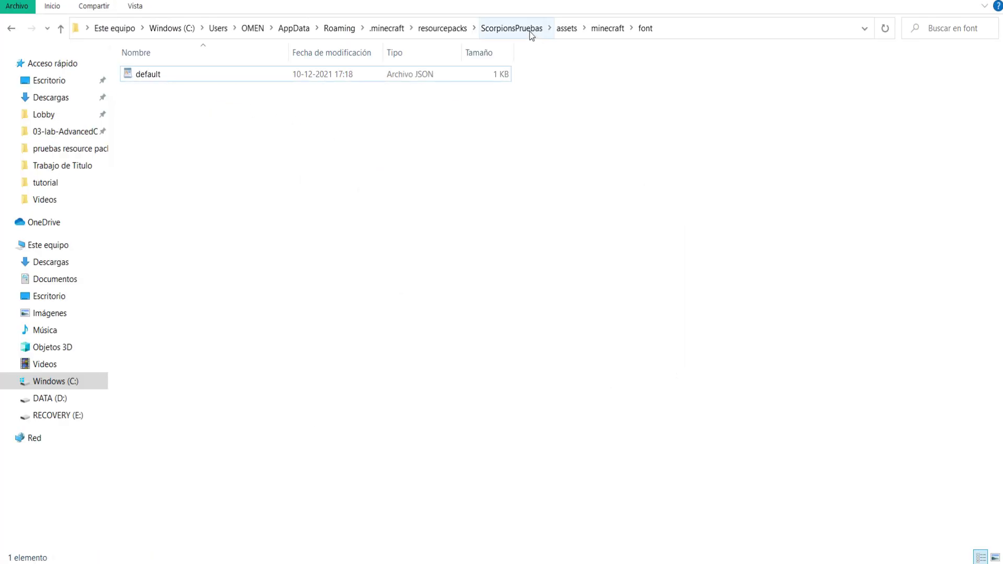
left_click(531, 33)
key("alt+Up")
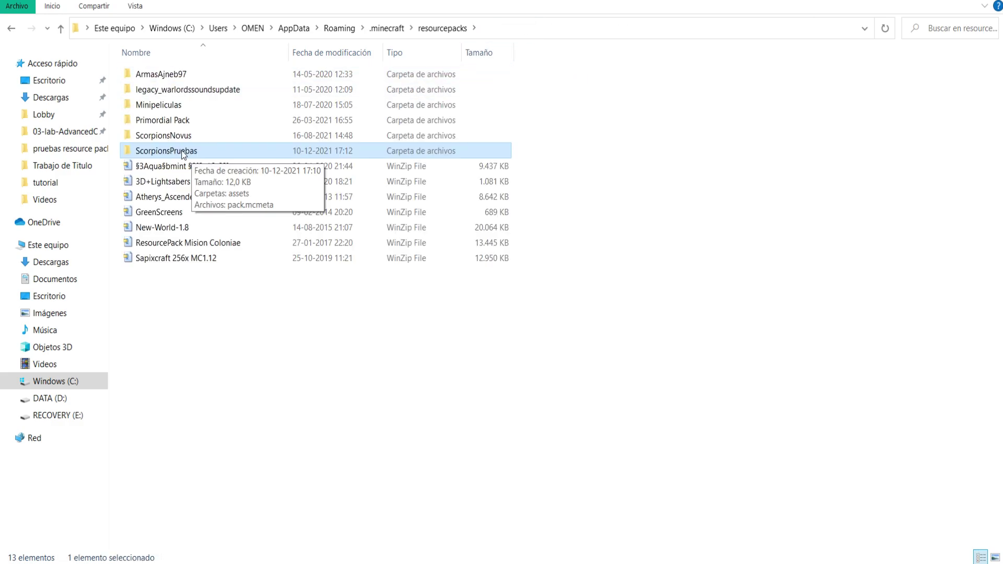
double_click(183, 155)
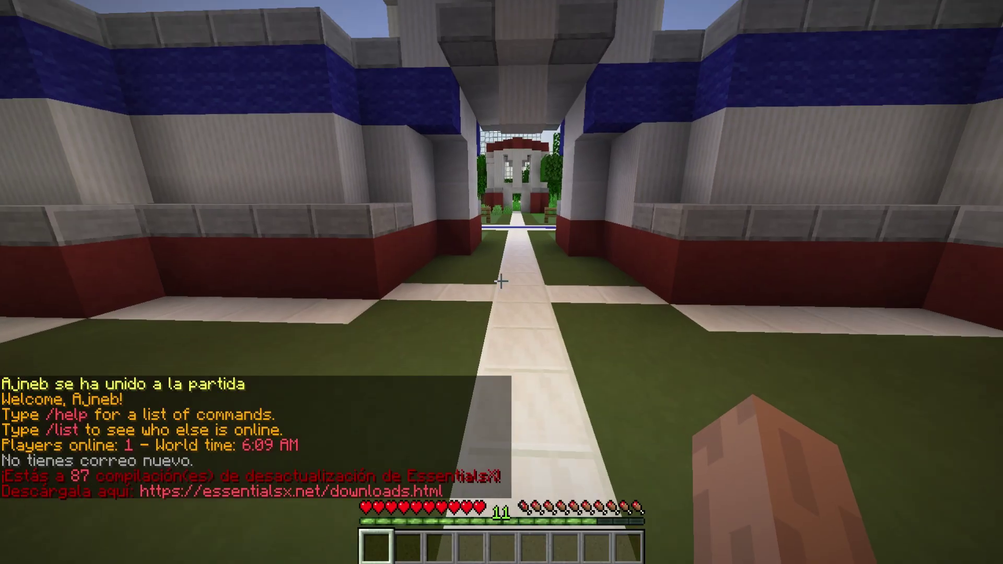
Enable the ScorpionsPruebas resource pack in Minecraft's options and return to the game.
key("Escape")
left_click(489, 293)
left_click(488, 290)
scroll(478, 366, "down", 5)
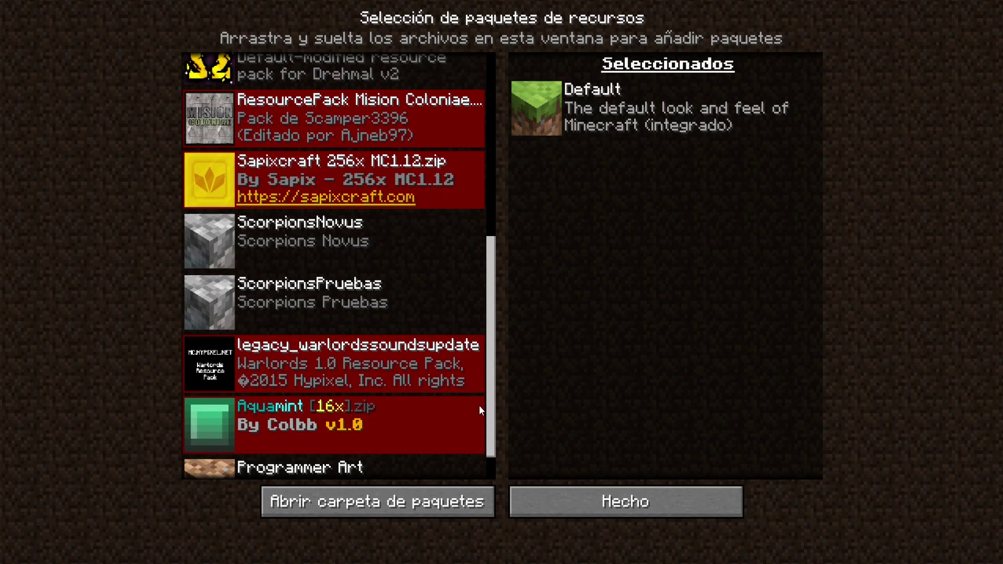
left_click(219, 303)
left_click(645, 494)
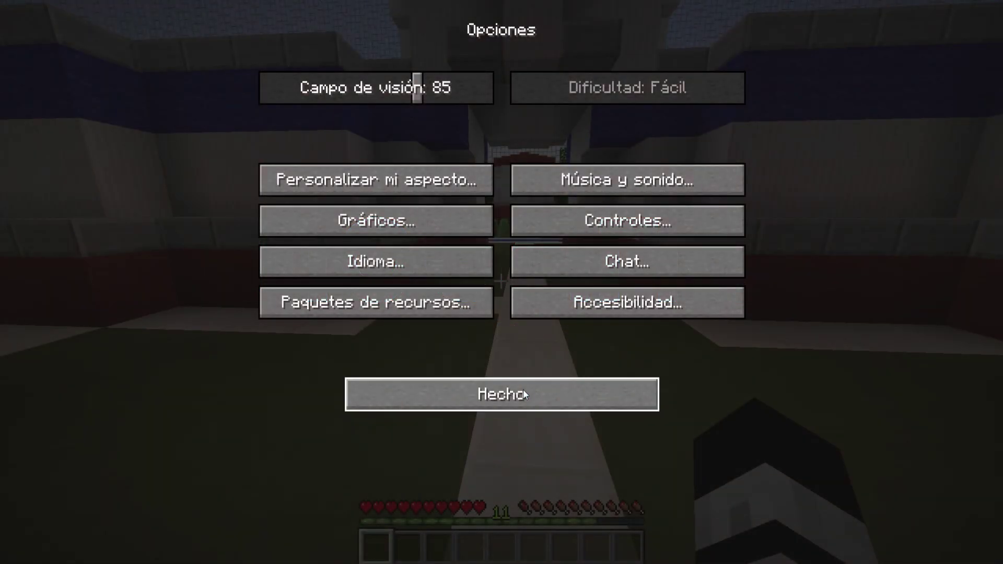
left_click(522, 390)
left_click(521, 168)
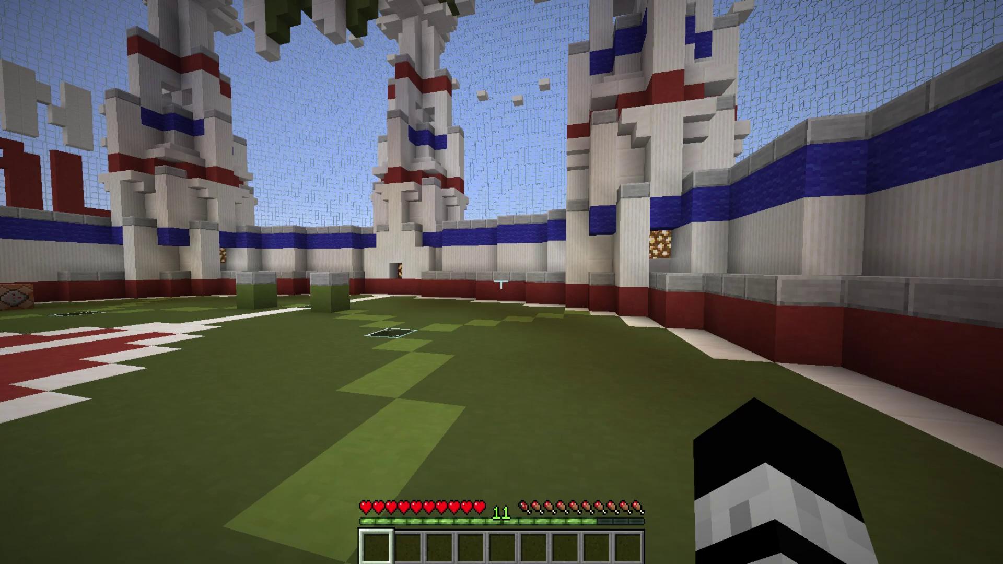
key("F5")
key("F5")
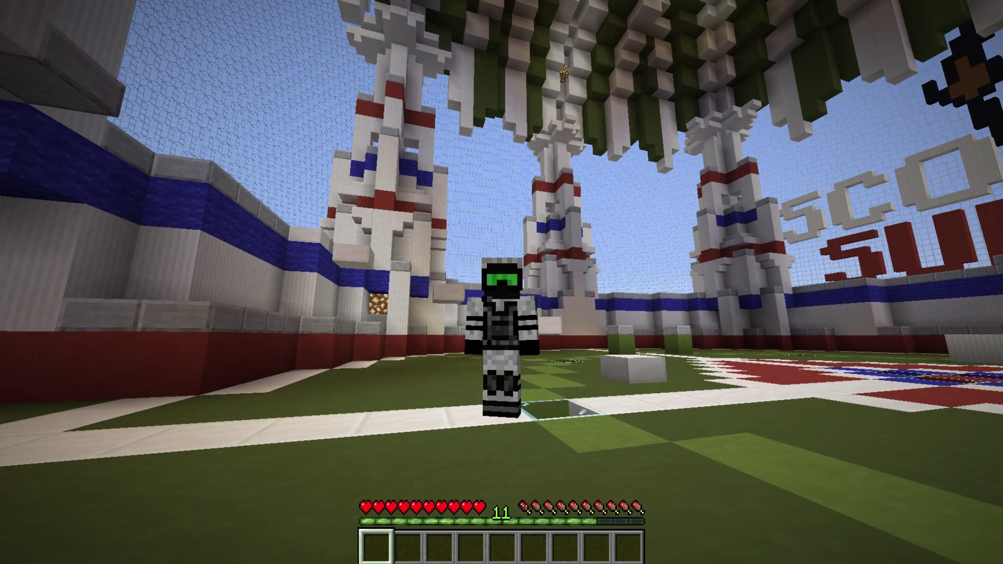
key("F5")
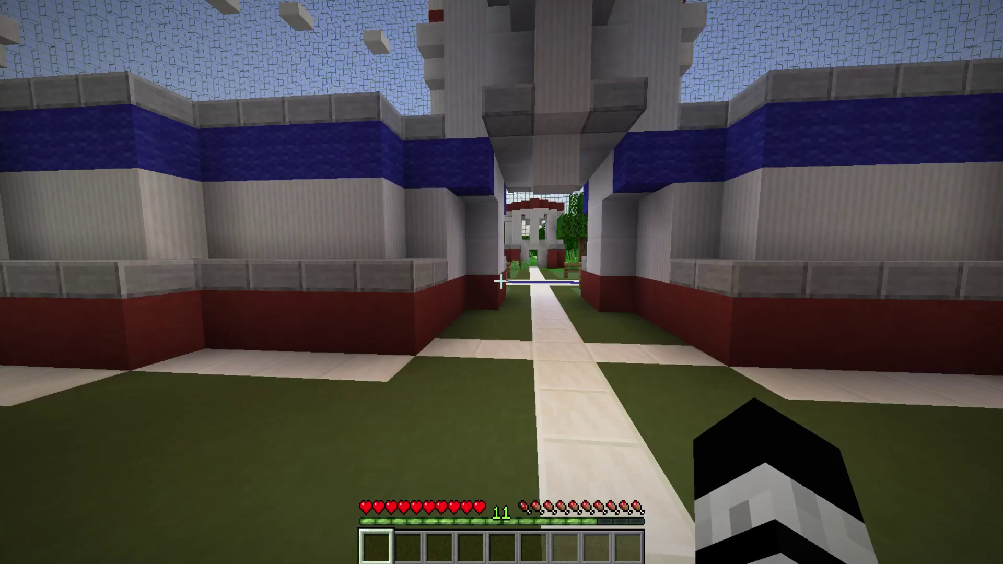
Generate a new six-row panel with /cpg 6, leaving one stone in its first slot, and close it.
type("t/cpg")
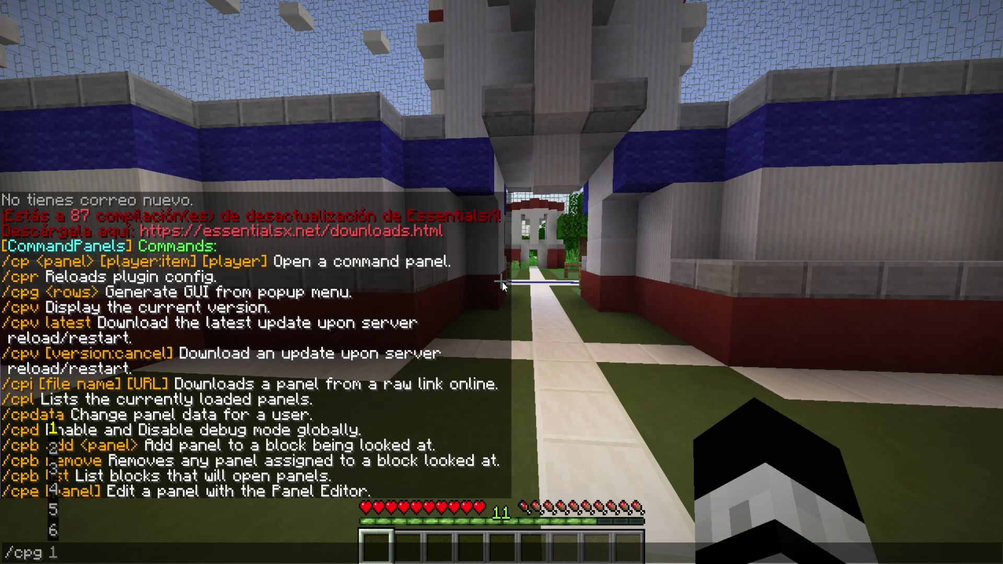
type(" 6")
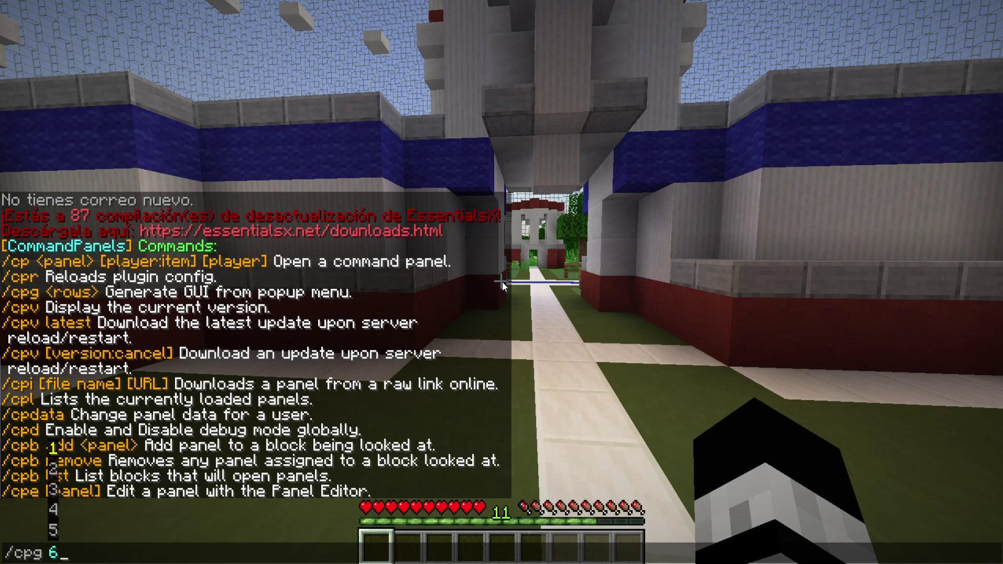
key("Return")
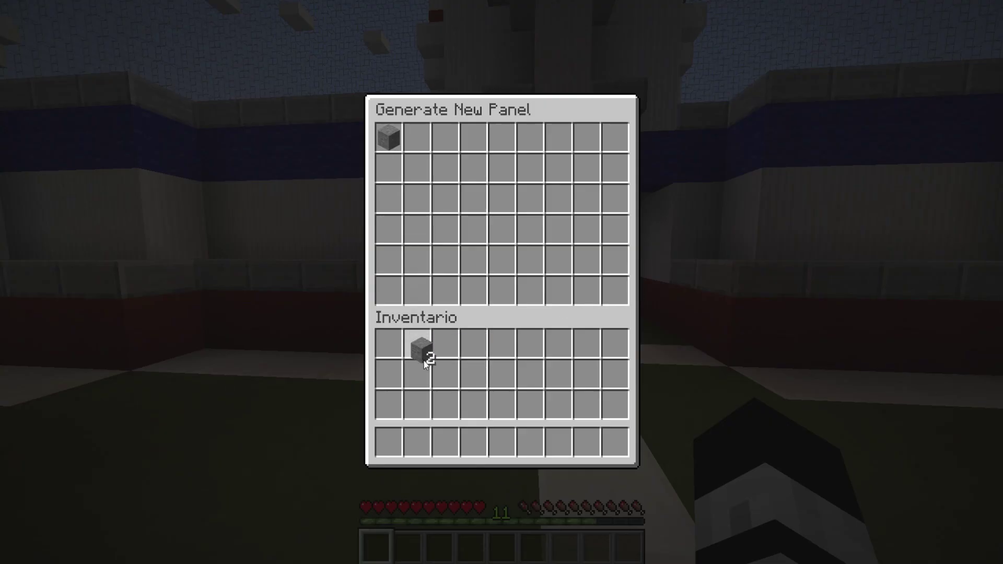
left_click(419, 374)
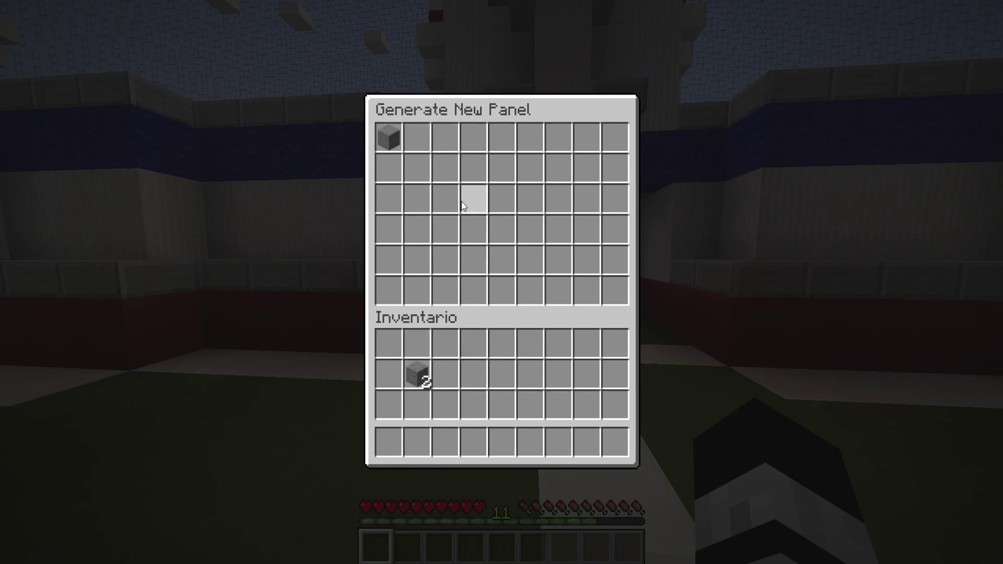
key("Escape")
Switch to File Explorer and open the panels folder of the CommandPanels plugin in the 1.16 server.
key("t")
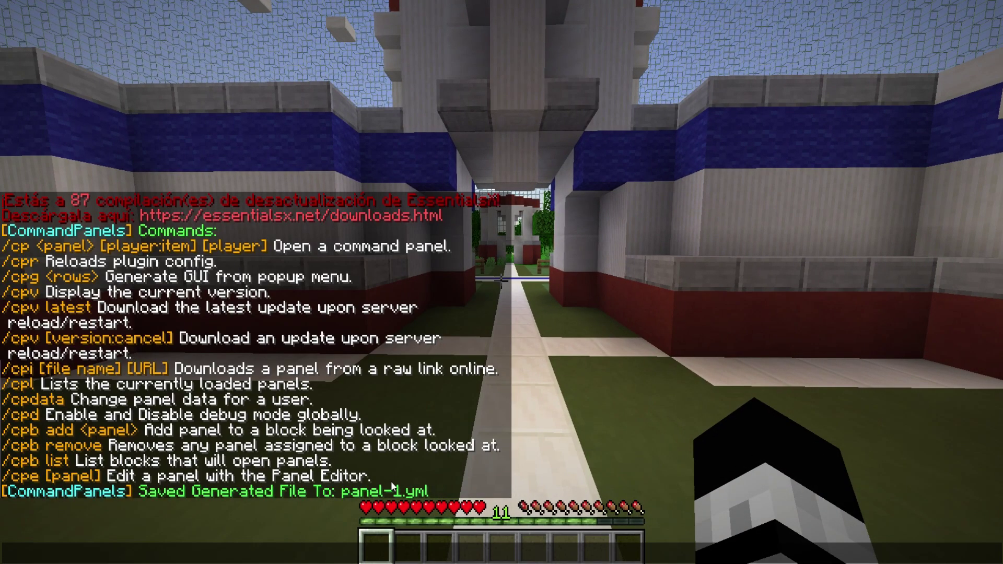
mouse_move(166, 551)
left_click(67, 525)
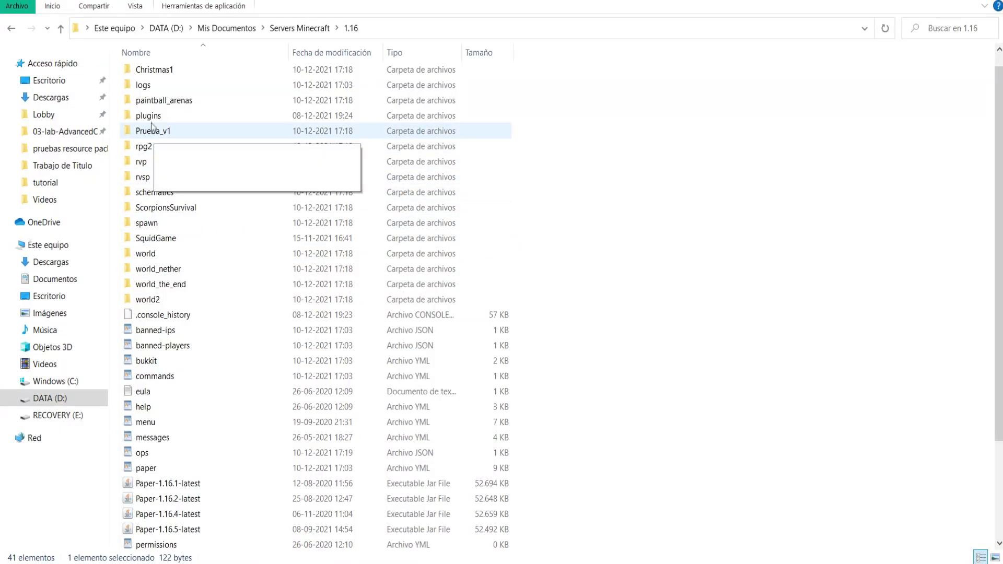
double_click(149, 117)
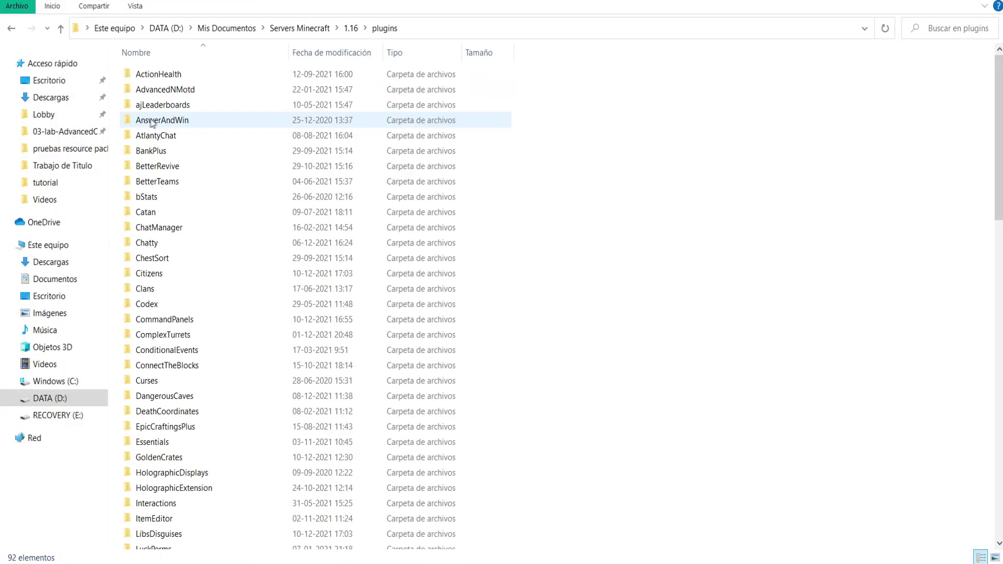
double_click(208, 319)
double_click(157, 89)
Rename the generated panel-1 YML file as redes.
right_click(139, 107)
left_click(108, 130)
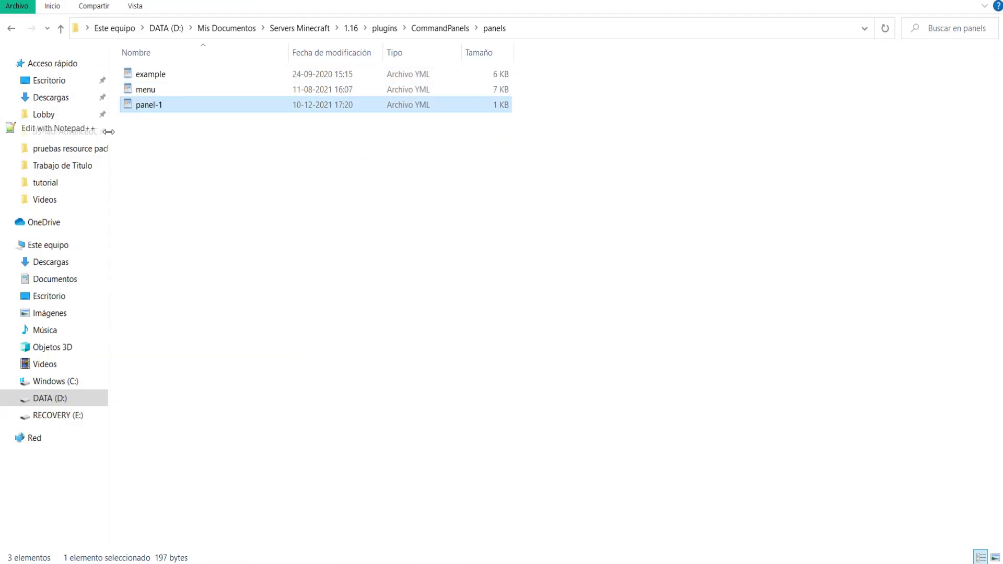
right_click(270, 109)
left_click(115, 375)
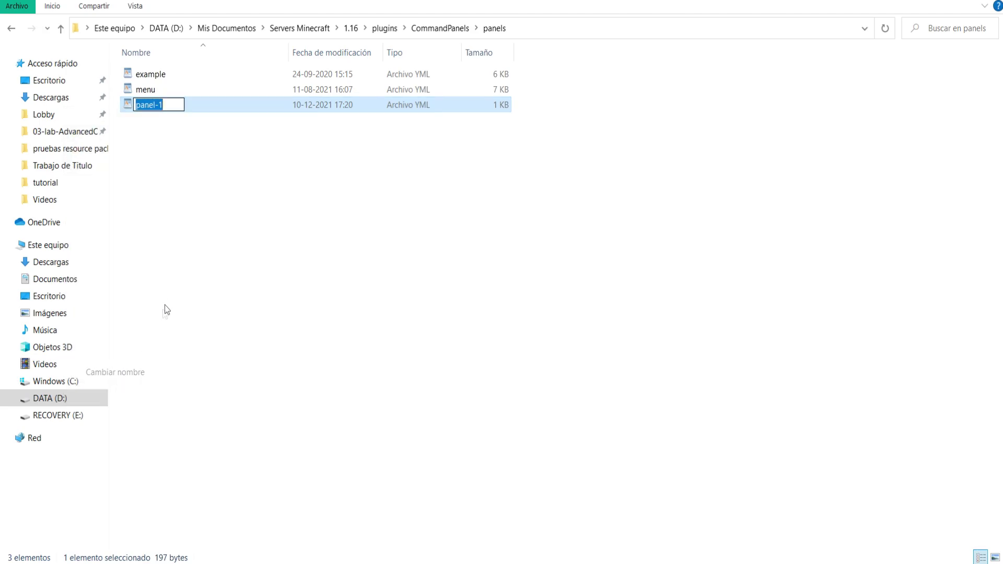
type("redes")
Open redes.yml in Notepad++, add a commands list containing redes below the empty entry of panel-1, and save.
right_click(201, 108)
left_click(124, 139)
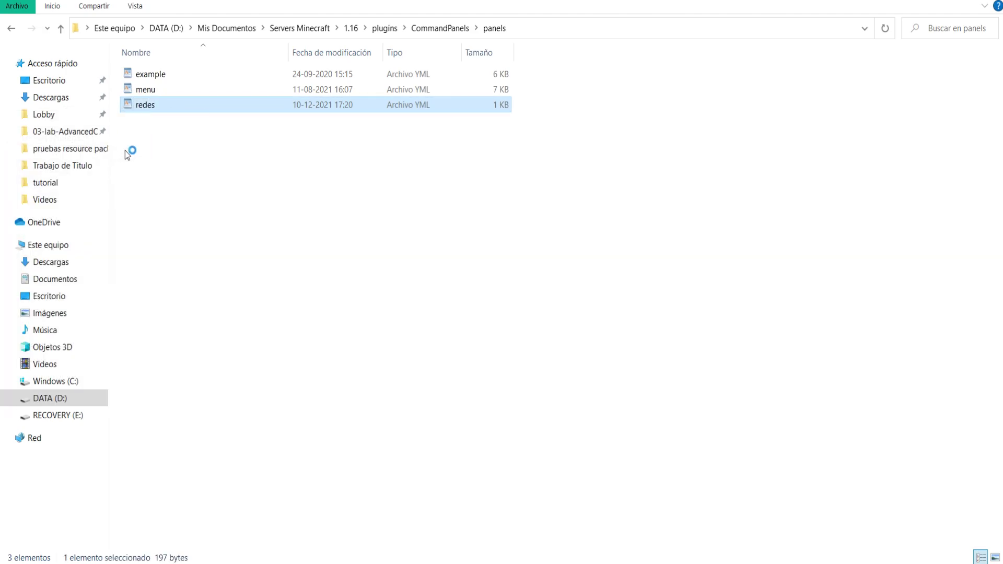
left_click(76, 90)
left_click(351, 108)
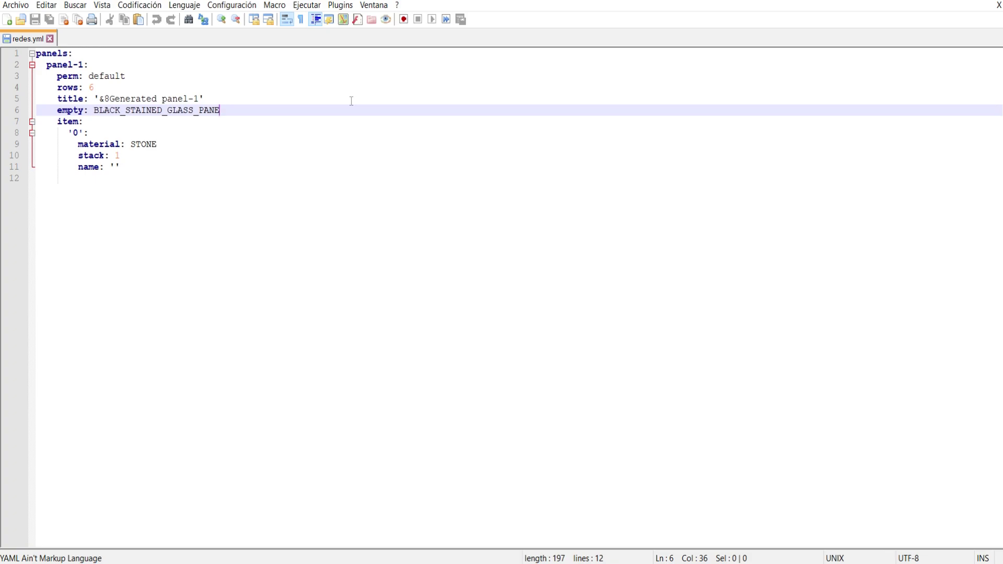
key("Return")
type("commands:")
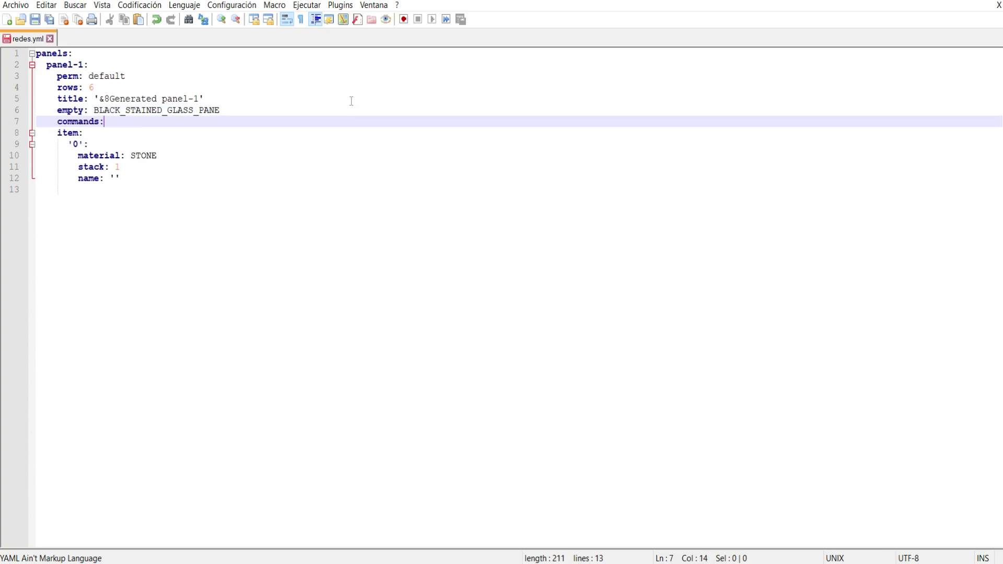
key("Return")
type("-")
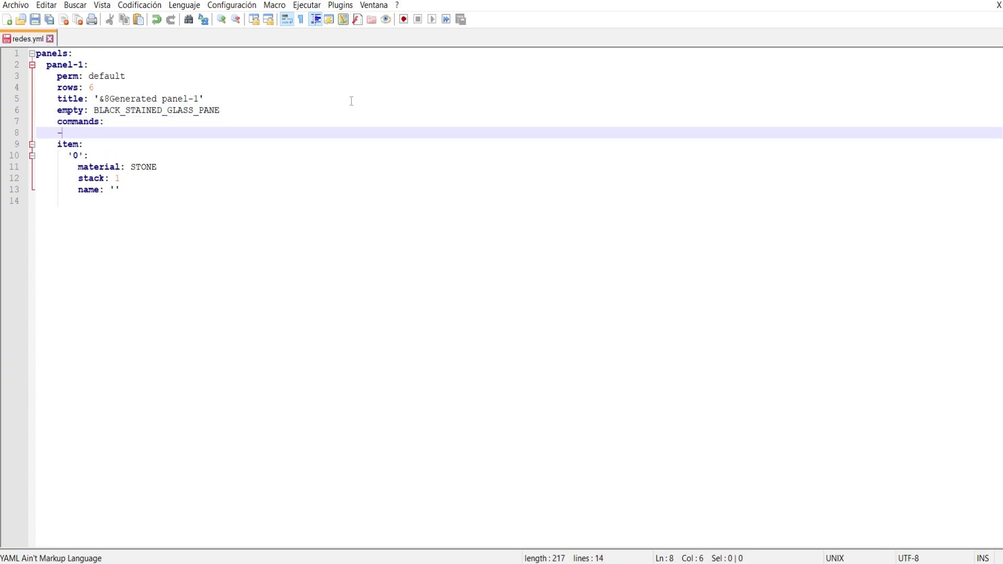
type(" redes")
key("Down")
key("ctrl+s")
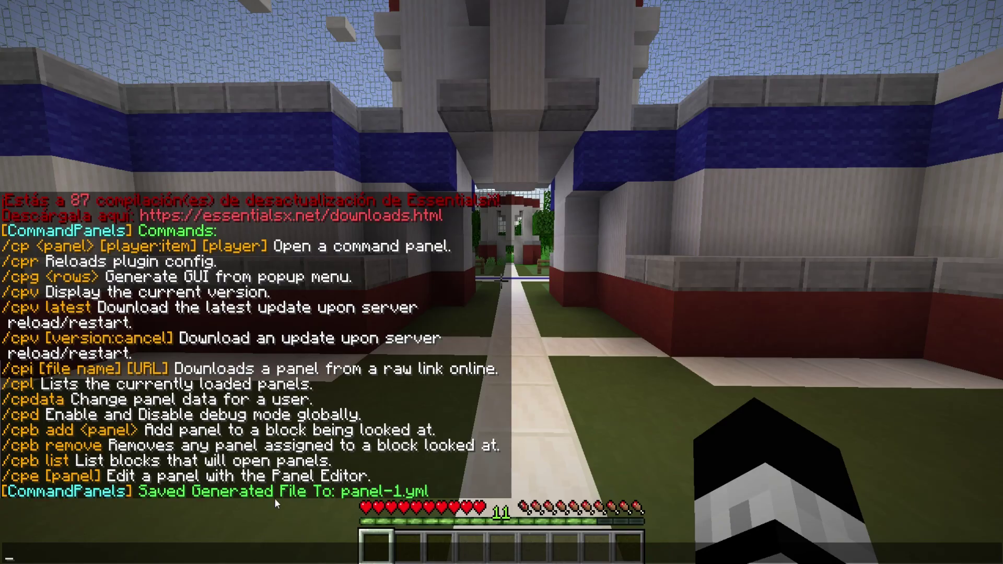
Reload CommandPanels in Minecraft with /cpr and run /redes to test the panel.
type("/cpr")
key("Return")
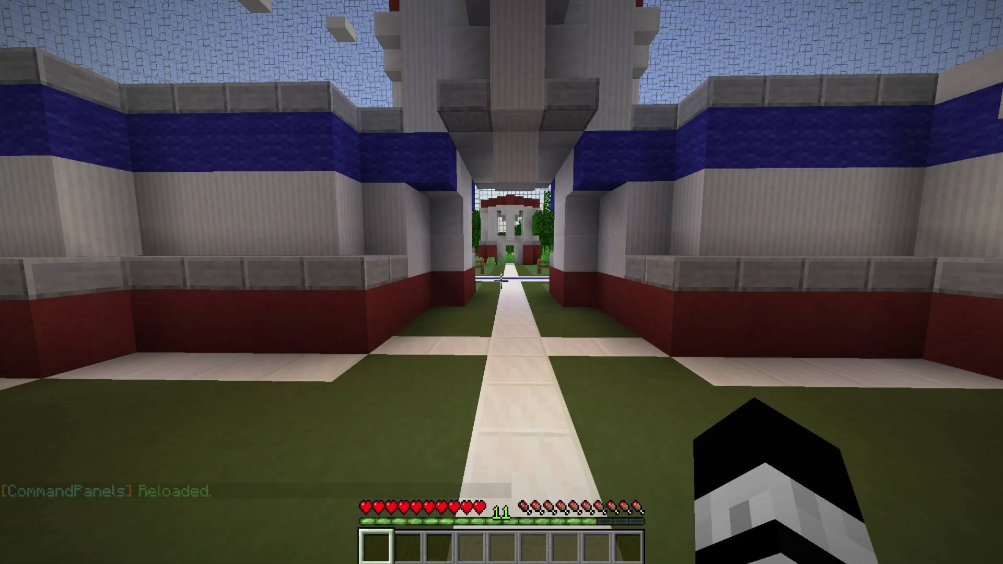
type("t/")
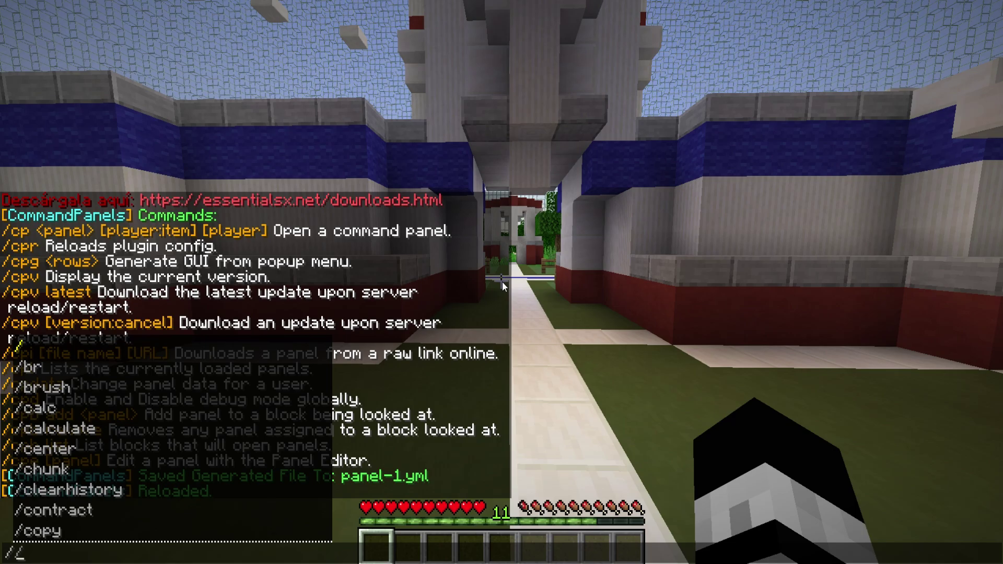
type("redes")
key("Return")
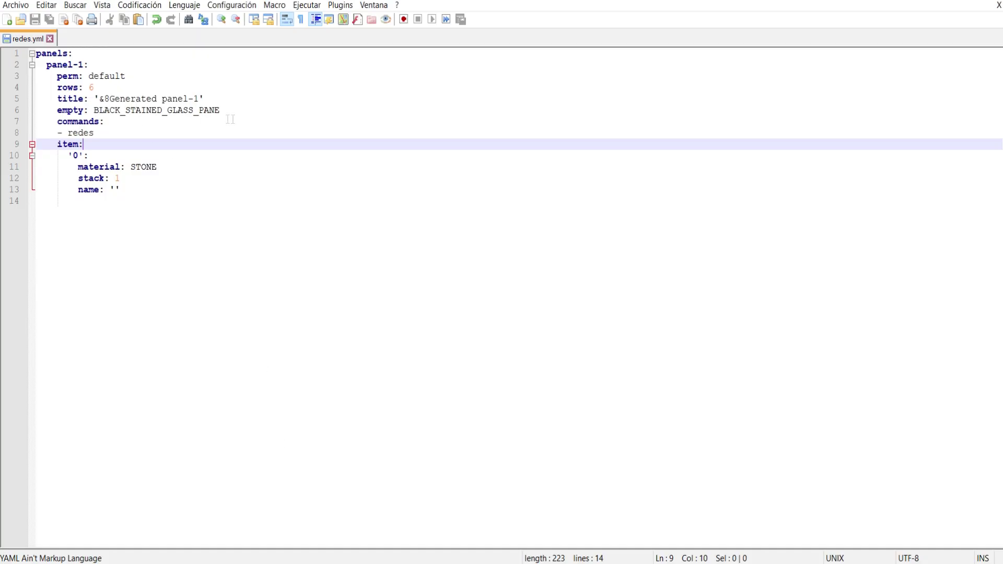
Delete the "empty: BLACK_STAINED_GLASS_PANE" line from redes.yml in Notepad++.
left_click_drag(241, 109, 1, 116)
key("BackSpace")
key("BackSpace")
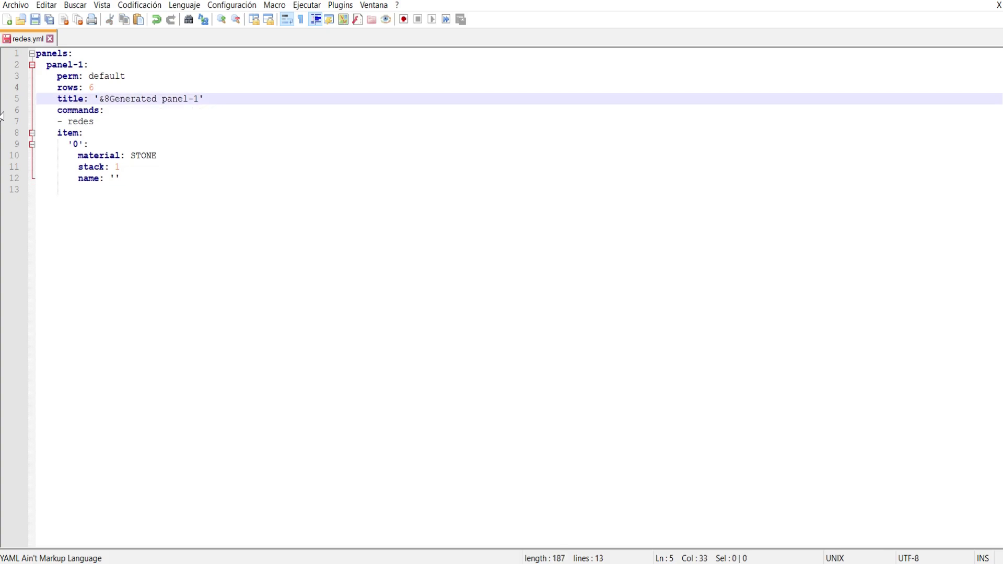
Set the title of panel-1 to '&8Inventario Redes Sociales' and save redes.yml.
left_click(82, 98)
key("Up")
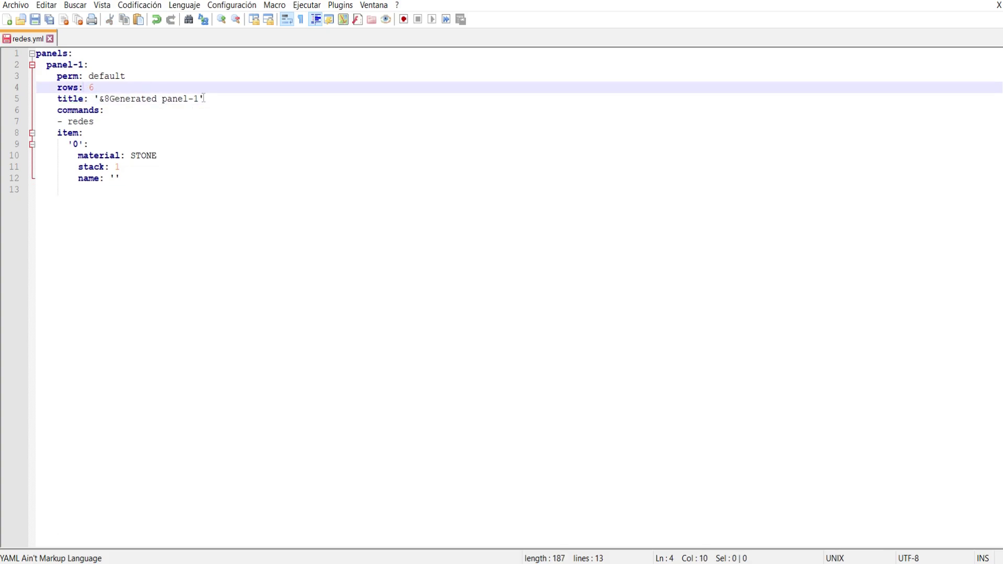
left_click_drag(199, 98, 111, 94)
type("Inventario Redes Social")
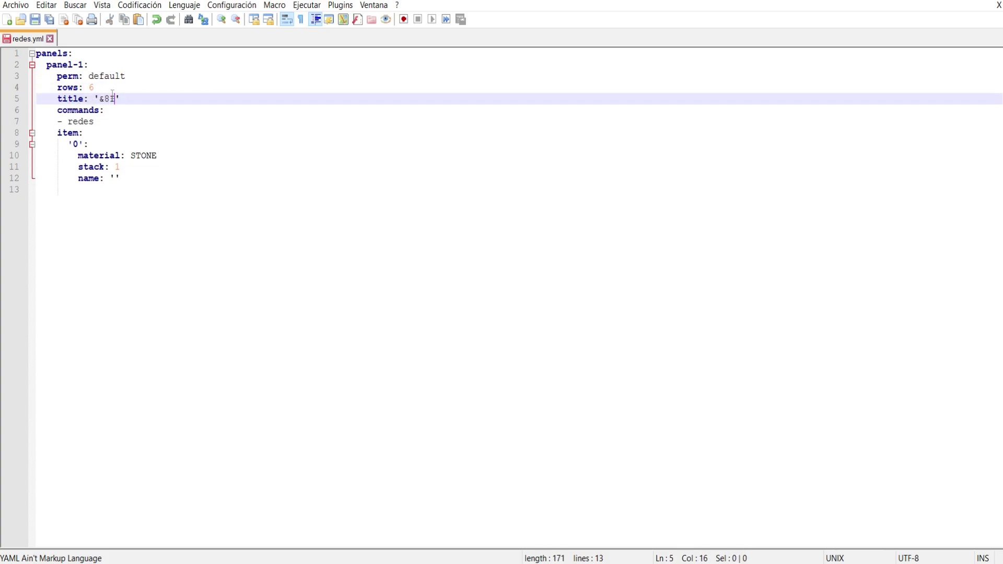
type("es")
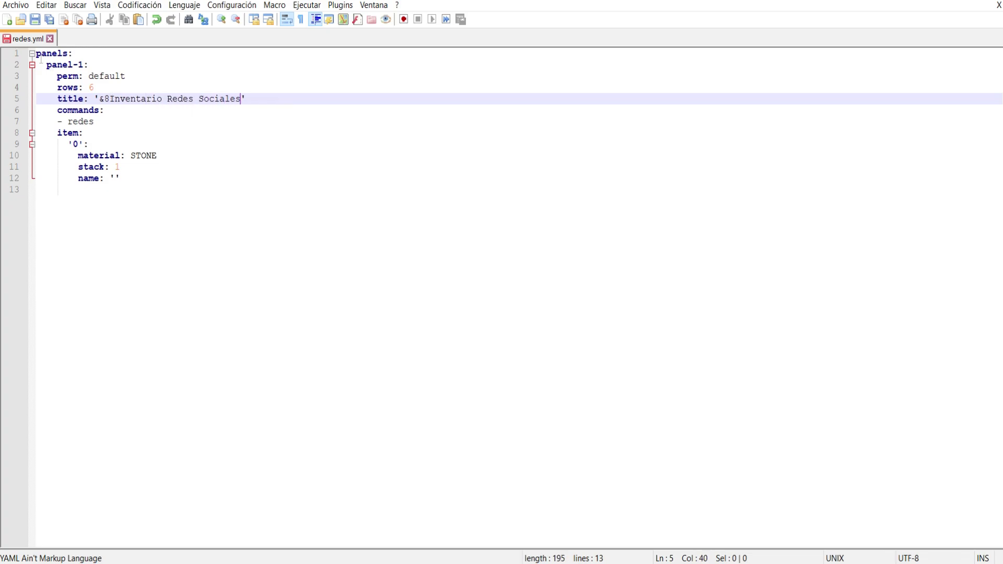
key("ctrl+s")
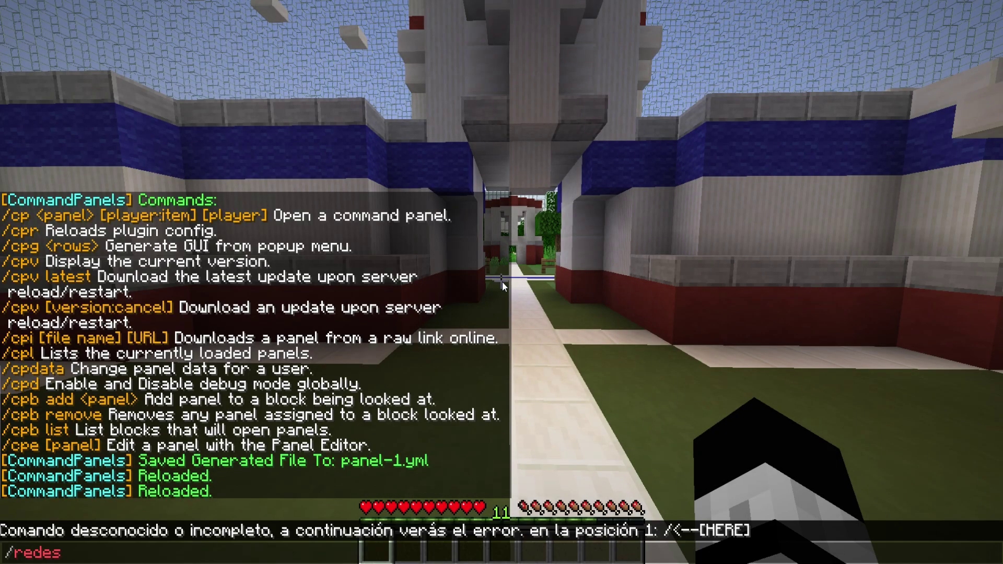
Run /redes in Minecraft to test the panel, and open default.json from the pack's minecraft/font folder in Notepad++.
key("Return")
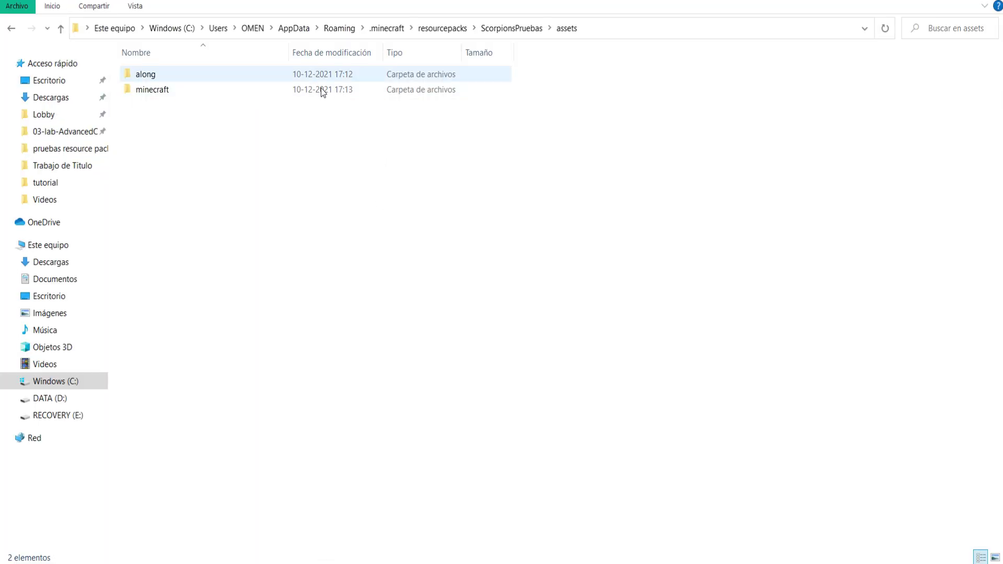
right_click(92, 71)
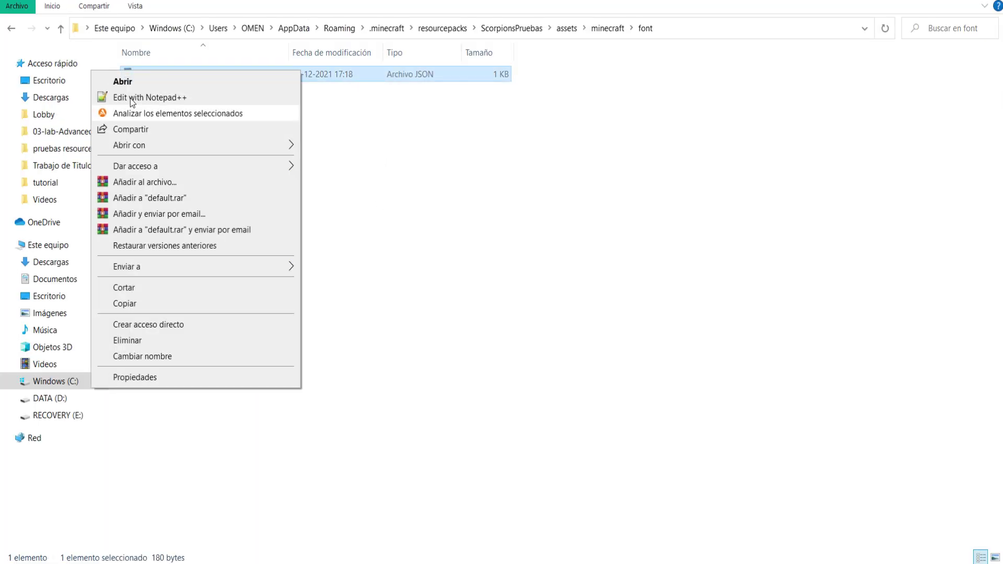
left_click(130, 98)
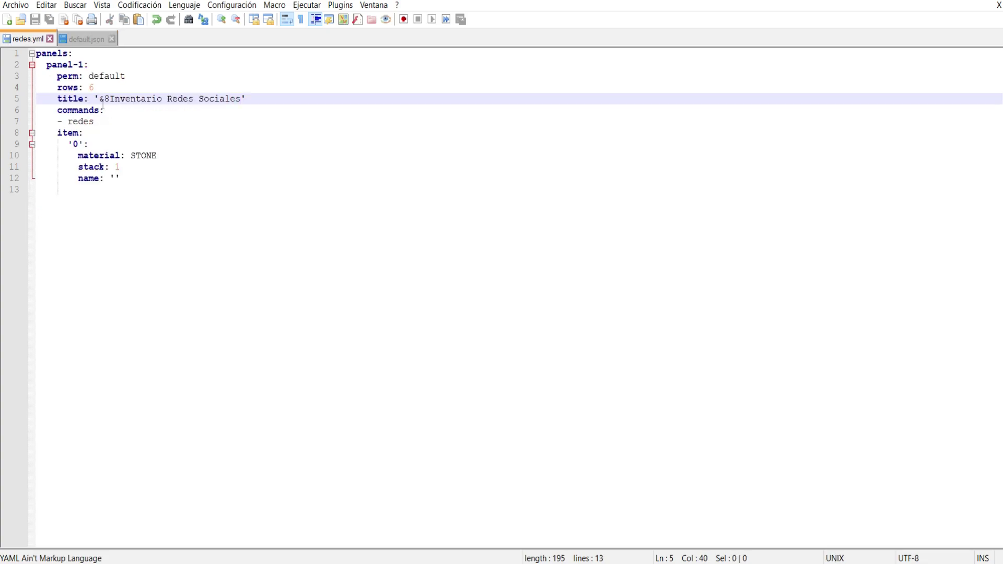
Replace the title of panel-1 in redes.yml with "\u3200" in double quotes and save the file.
left_click_drag(98, 100, 94, 99)
type("\"")
type("\"")
left_click_drag(247, 100, 99, 99)
key("Up")
key("ctrl+v")
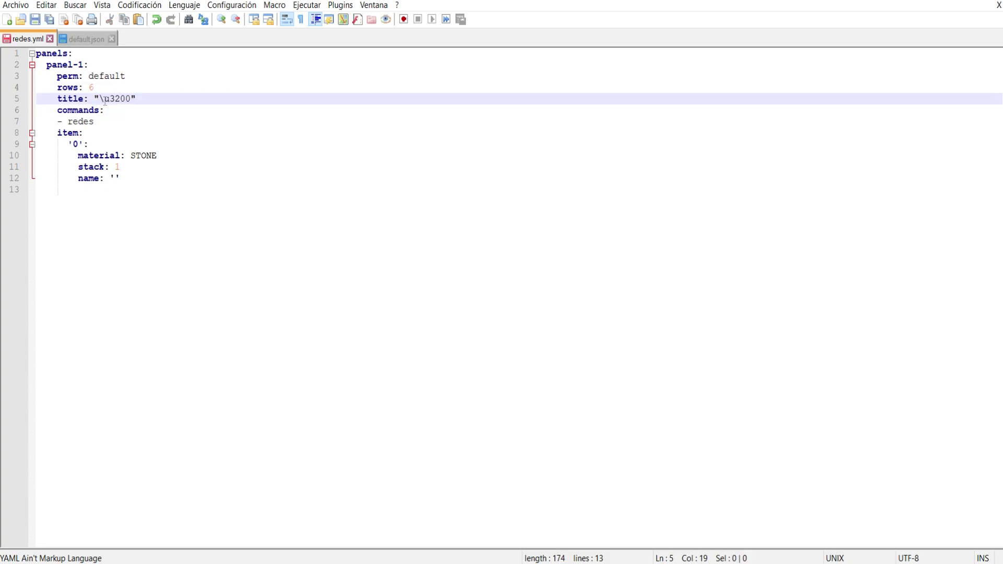
left_click(114, 110)
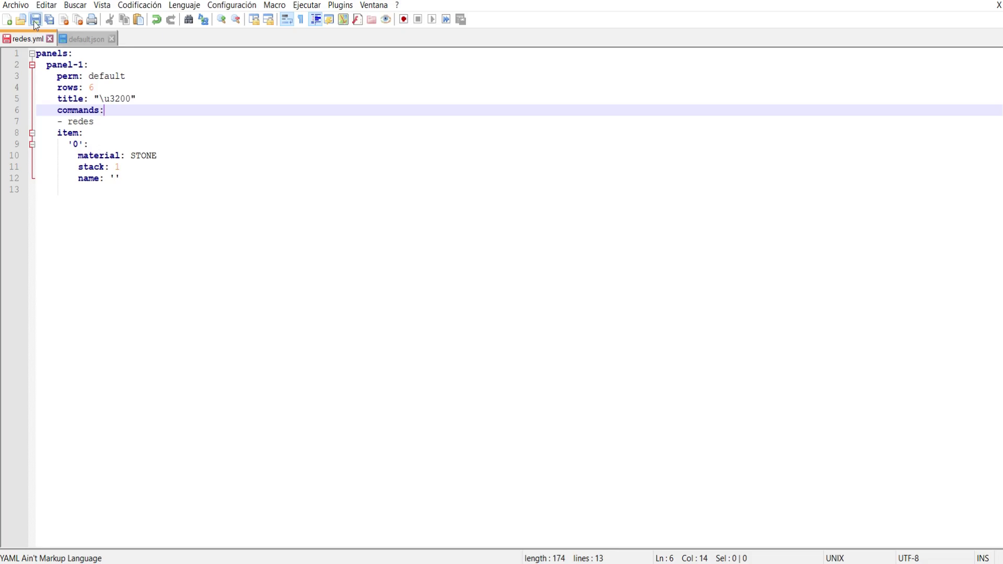
left_click(35, 24)
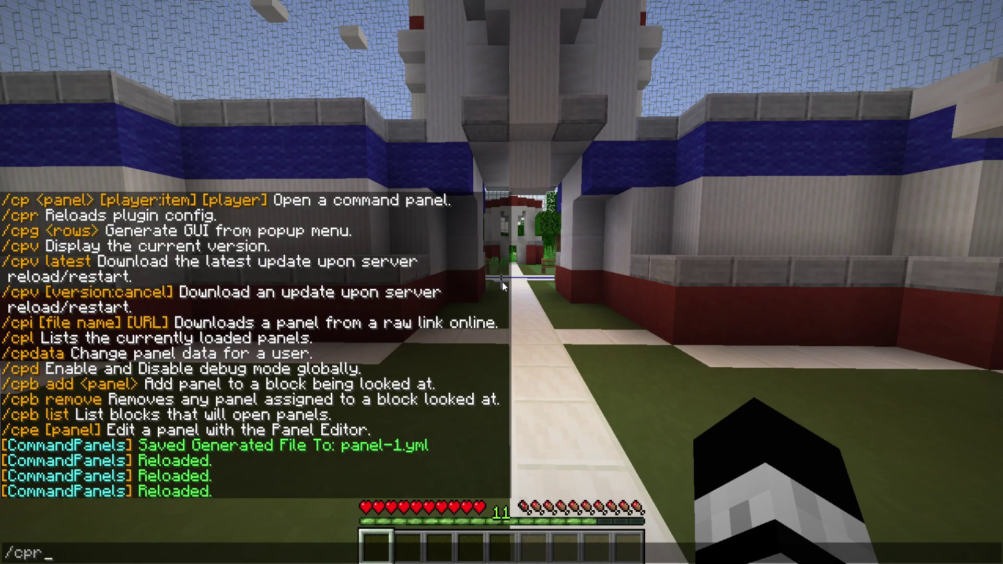
Reload CommandPanels with /cpr and run /redes in Minecraft to test the \u3200 title.
key("BackSpace")
key("BackSpace")
key("BackSpace")
key("BackSpace")
type("redes")
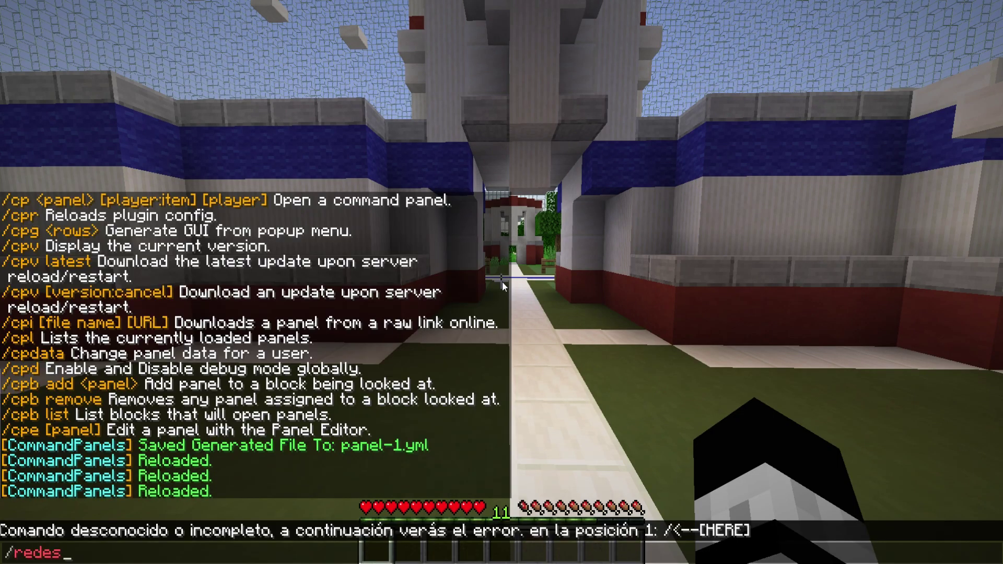
key("Return")
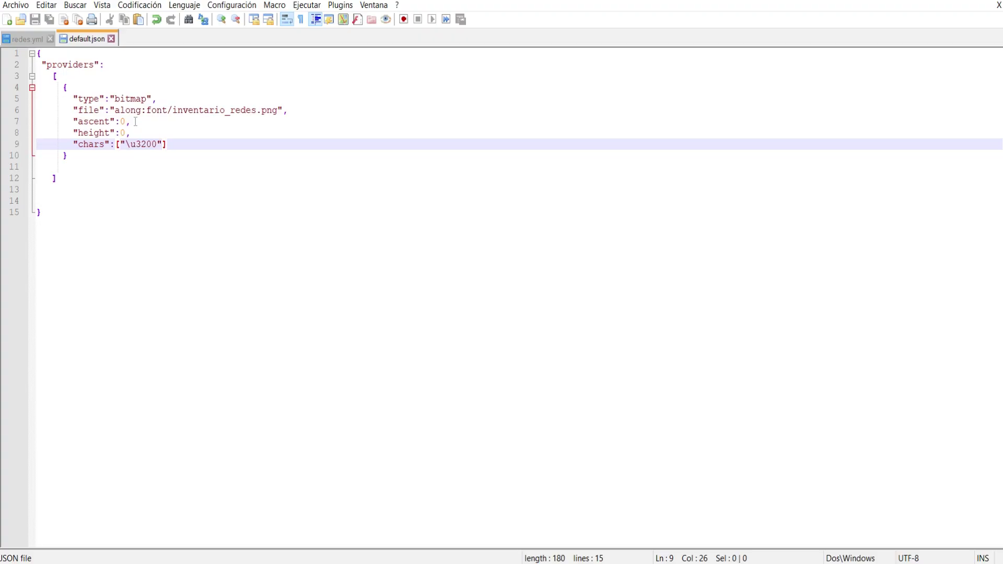
Review the ascent and height entries in default.json and check the pixel dimensions of inventario_redes.png in its file properties.
left_click_drag(130, 133, 77, 122)
key("Up")
key("Up")
key("Up")
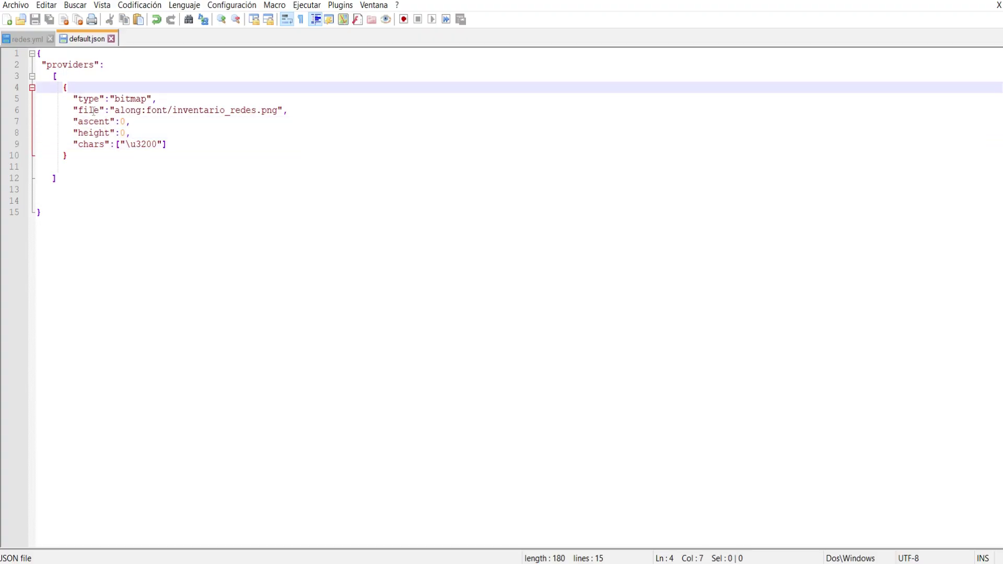
left_click_drag(114, 133, 83, 132)
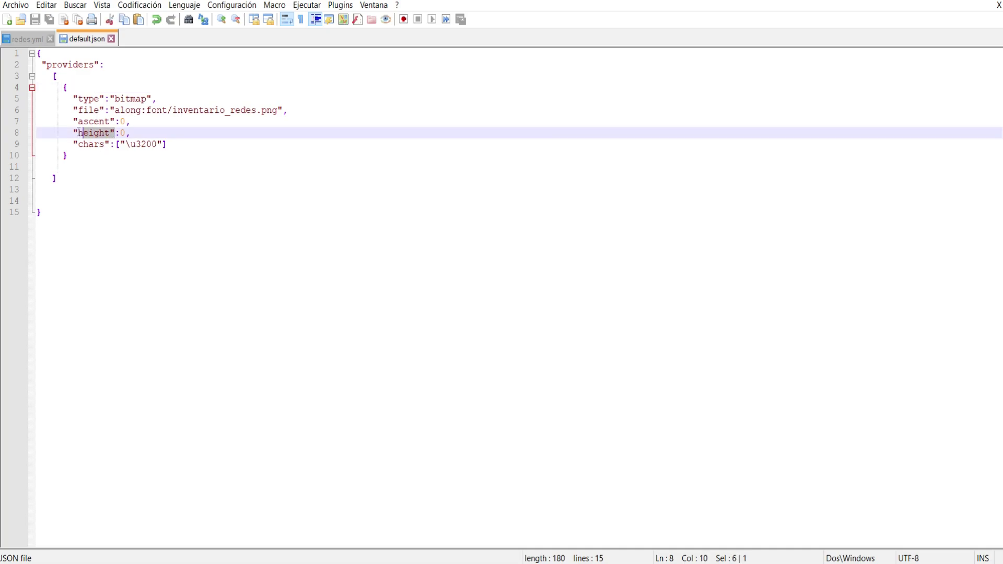
left_click(82, 132)
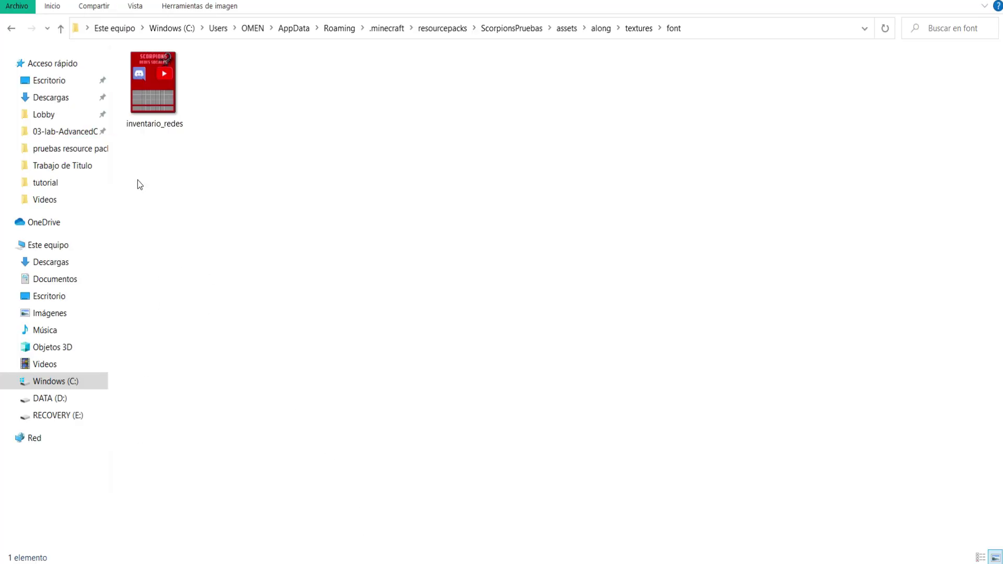
right_click(159, 130)
left_click(43, 555)
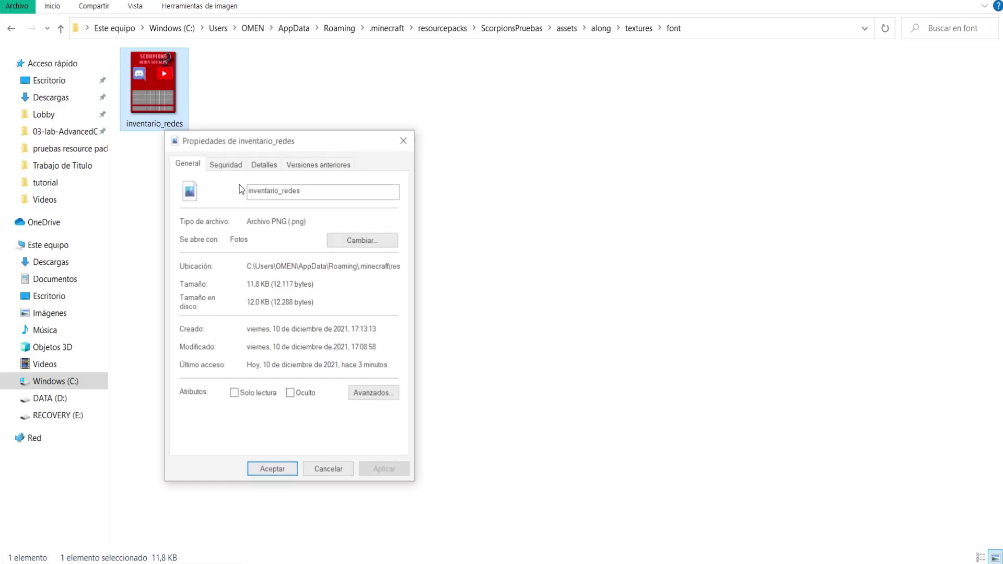
left_click(264, 162)
left_click(293, 265)
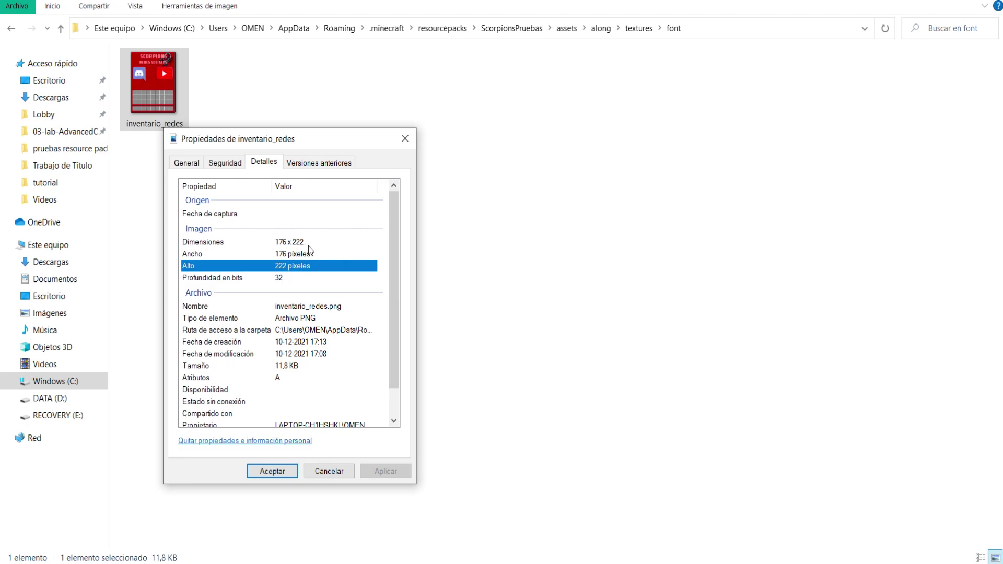
left_click(405, 139)
Set the height of the bitmap provider in default.json to 222 in Notepad++ and save the file.
key("alt+Tab")
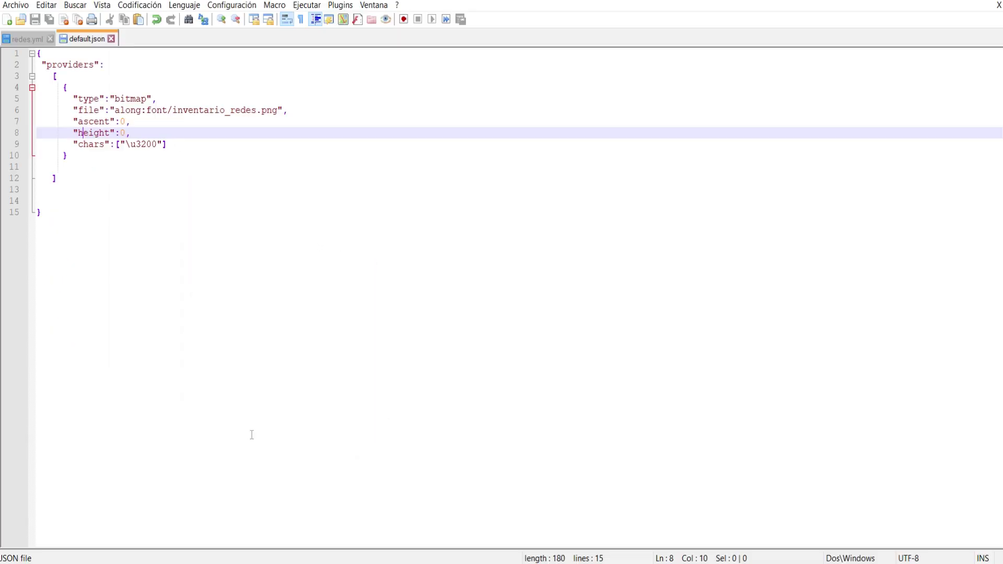
double_click(122, 133)
type("222")
left_click(59, 178)
left_click(36, 21)
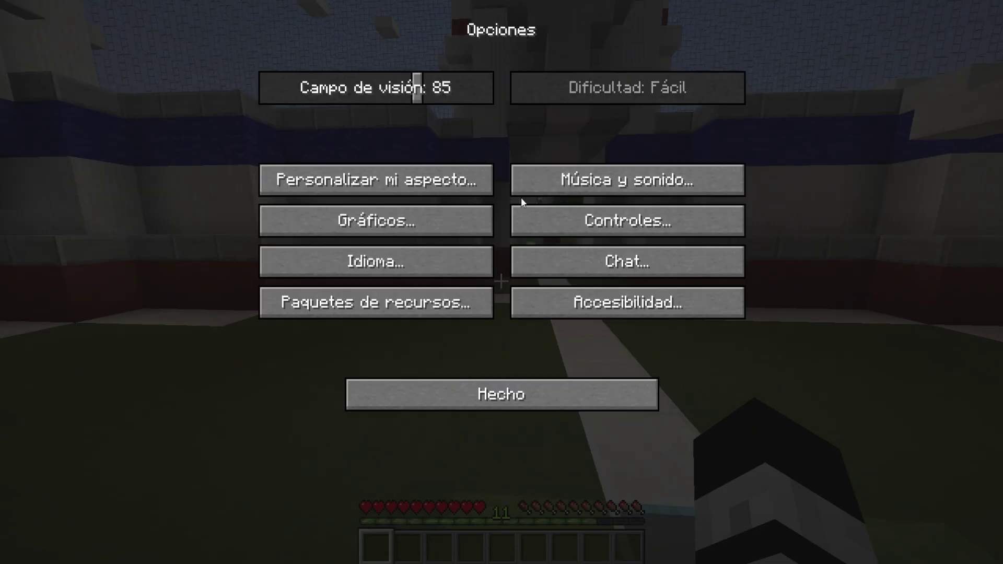
Reload the ScorpionsPruebas resource pack in Minecraft by deselecting and applying, followed by selecting it again and applying.
left_click(444, 297)
left_click(525, 121)
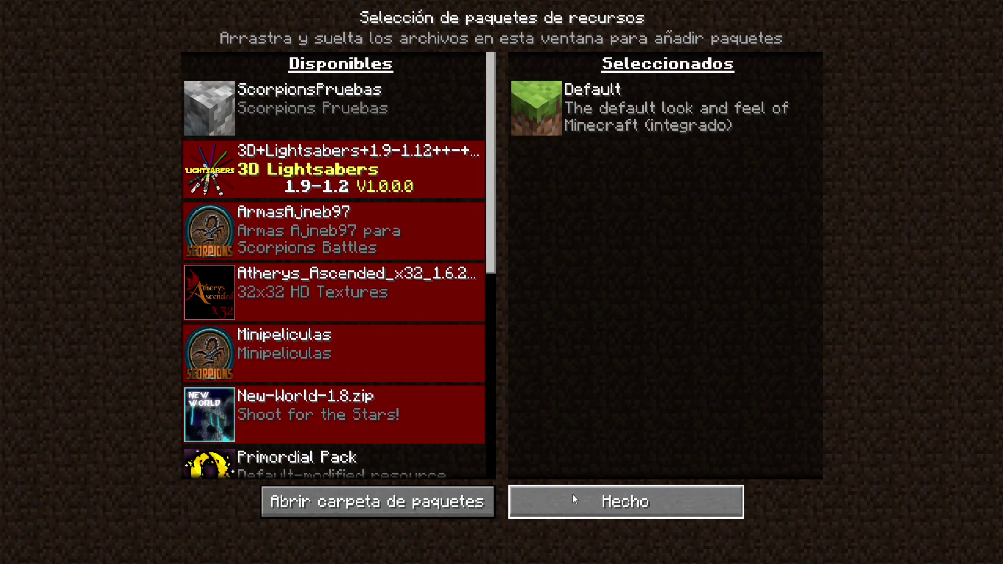
left_click(572, 493)
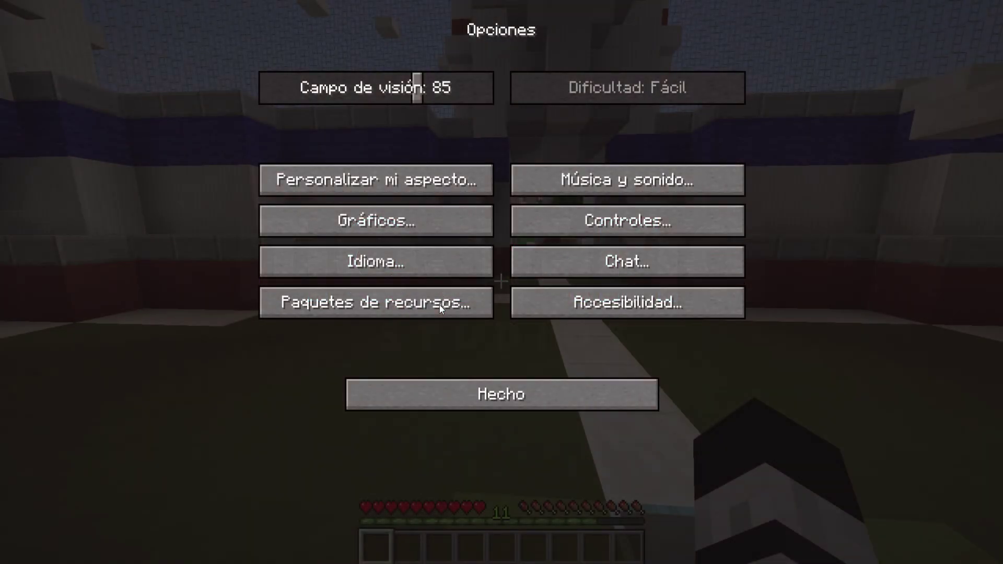
left_click(439, 305)
scroll(209, 313, "down", 5)
left_click(208, 326)
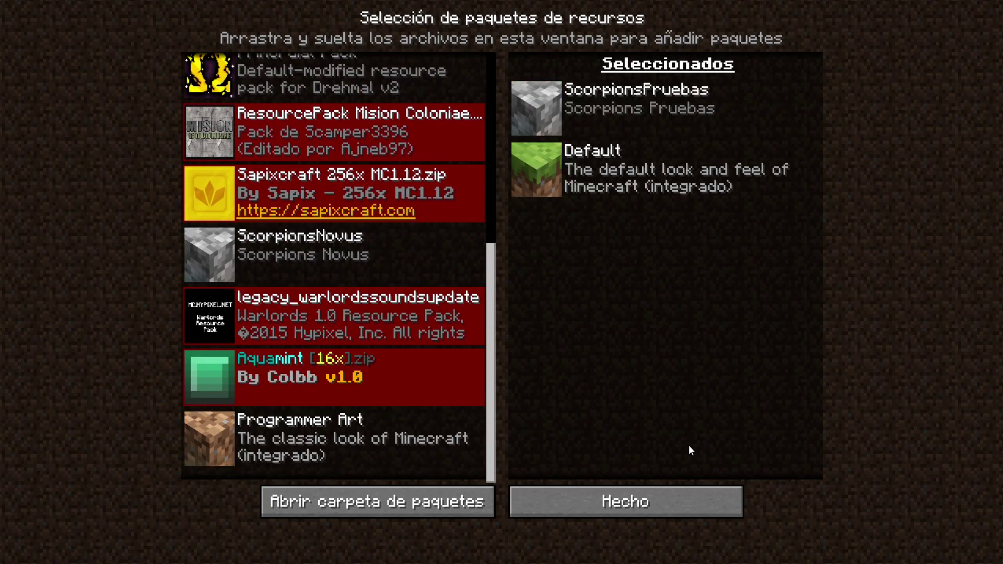
left_click(703, 503)
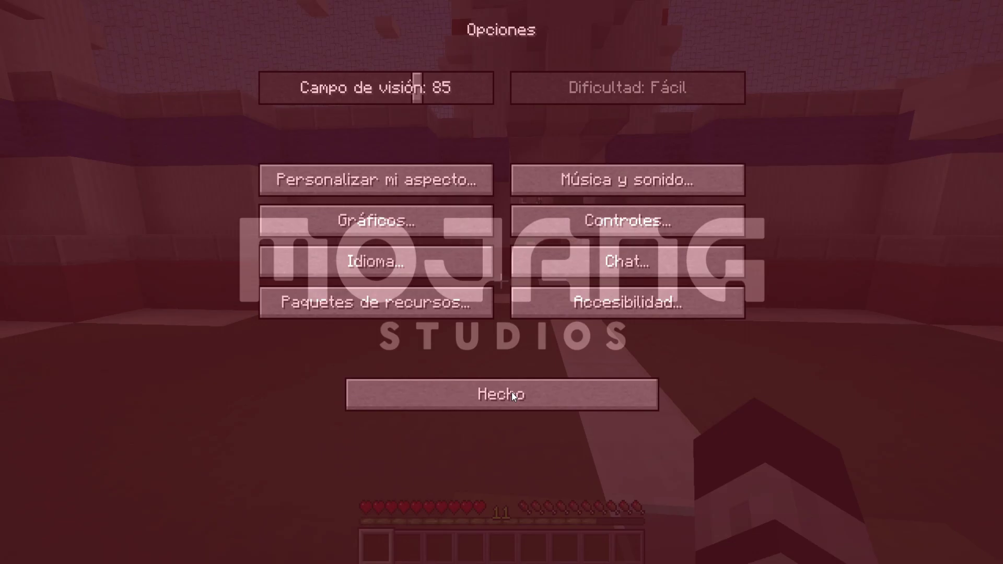
left_click(512, 390)
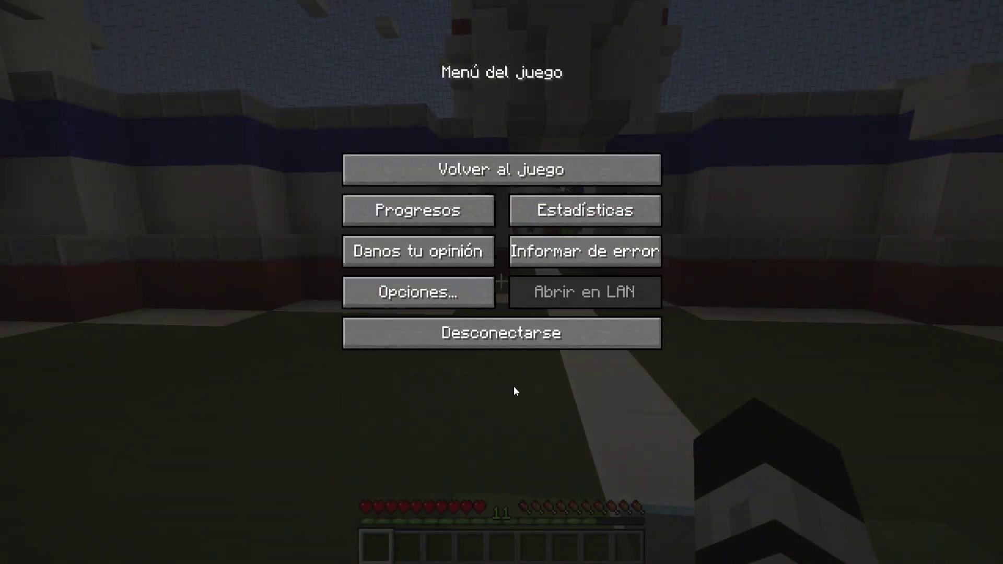
Return to the game and run /redes to view the panel with the custom image.
key("Escape")
key("slash")
type("redes")
key("Return")
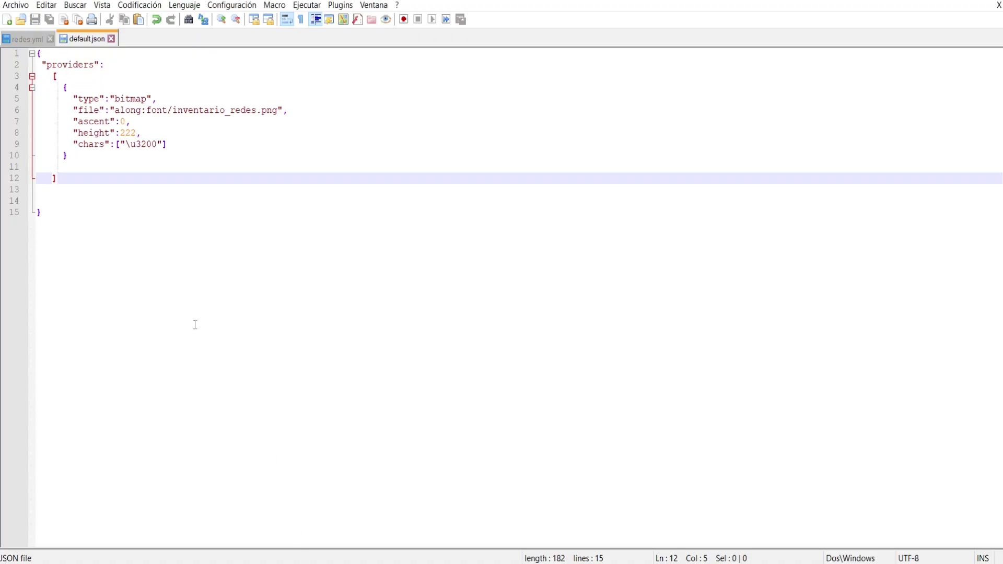
Insert the color code &f before \u3200 in the panel-1 title of redes.yml in Notepad++ and save.
left_click(30, 42)
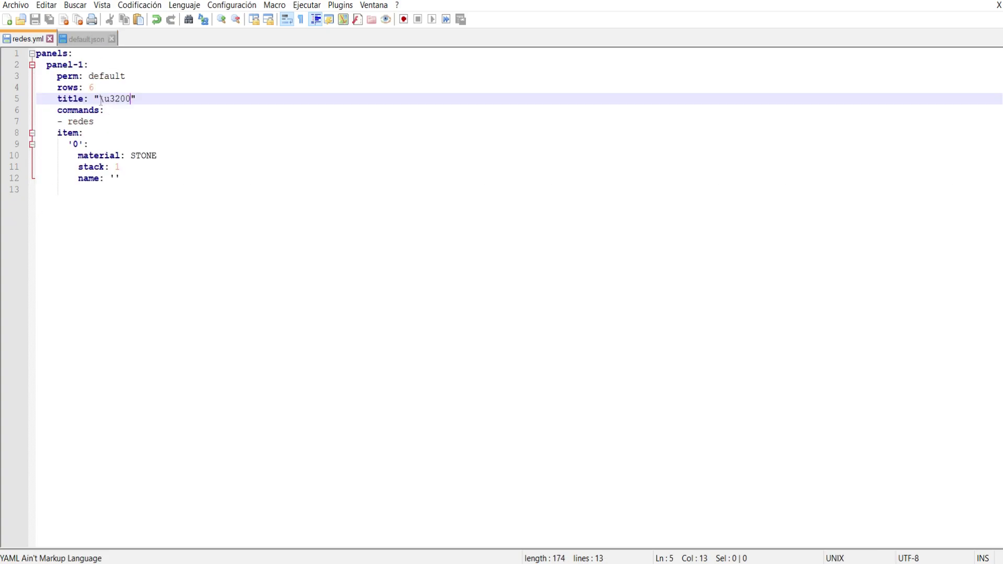
left_click_drag(132, 99, 99, 99)
key("Up")
key("Up")
key("Down")
key("Down")
type("&f")
key("Left")
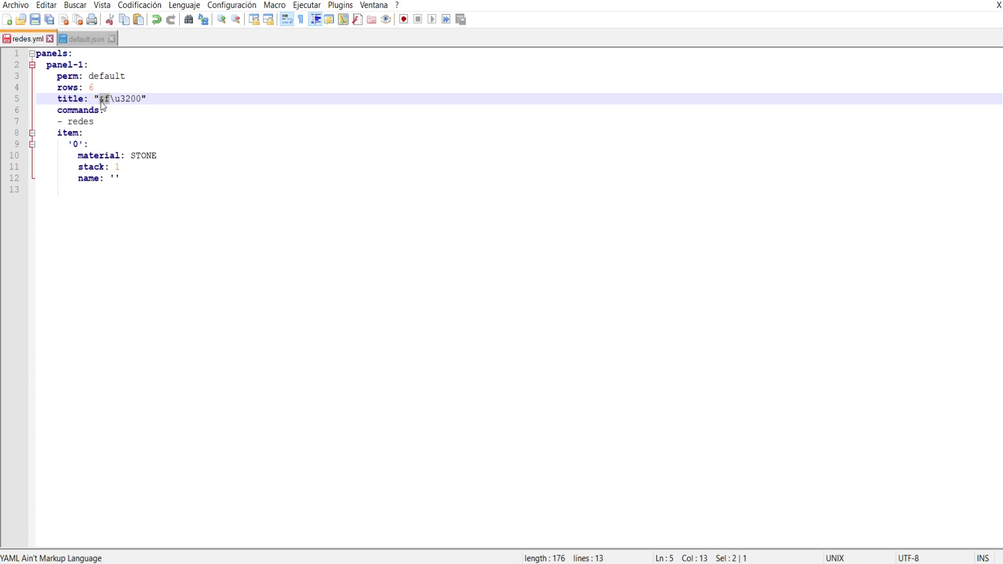
left_click(35, 19)
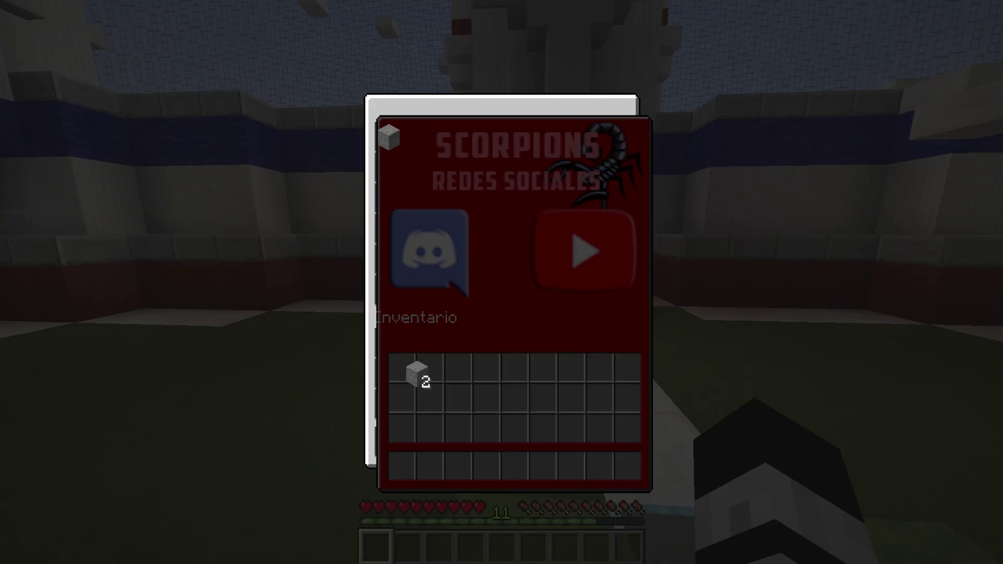
Close the open panel in Minecraft, reload CommandPanels, and run /redes to check the image color.
key("Escape")
type("//")
key("Escape")
type("/redes")
key("Return")
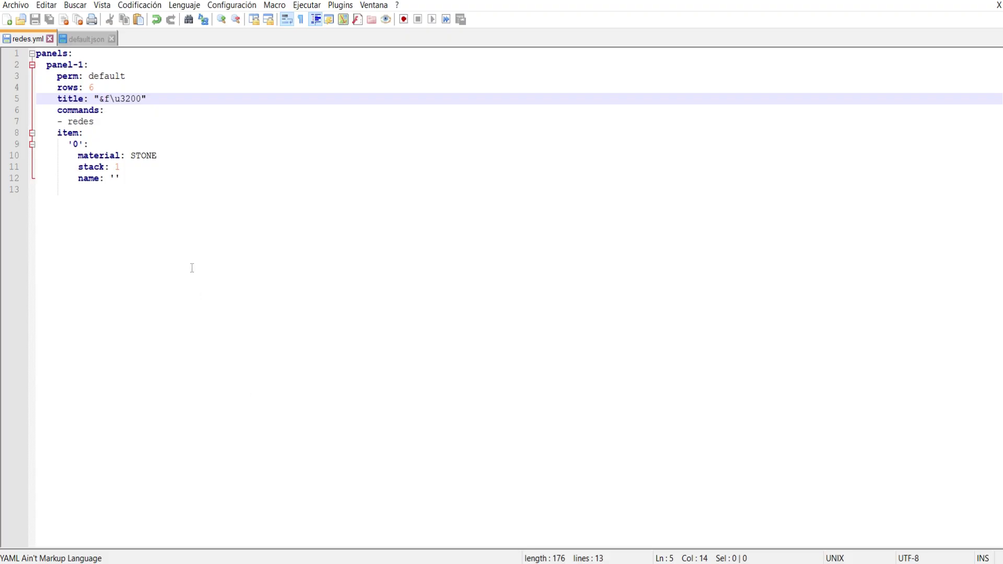
Set the ascent of the bitmap provider in default.json to 14 in Notepad++ and save the file.
left_click(85, 39)
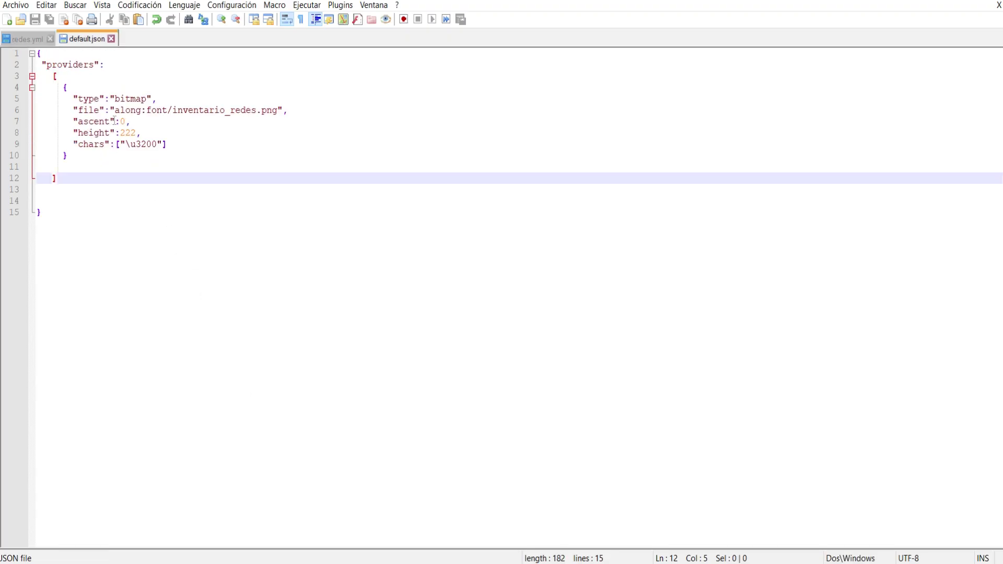
left_click_drag(115, 121, 72, 122)
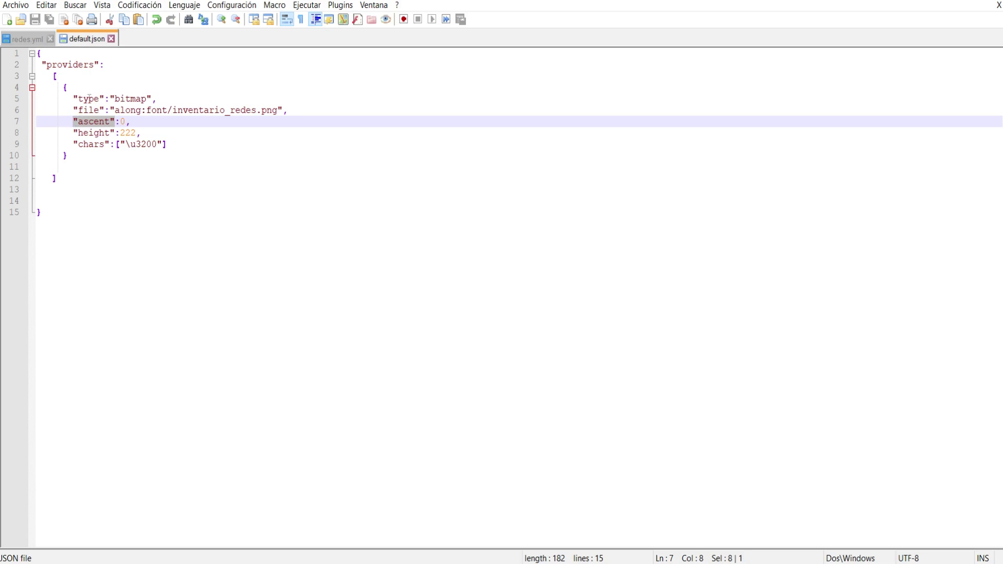
double_click(123, 121)
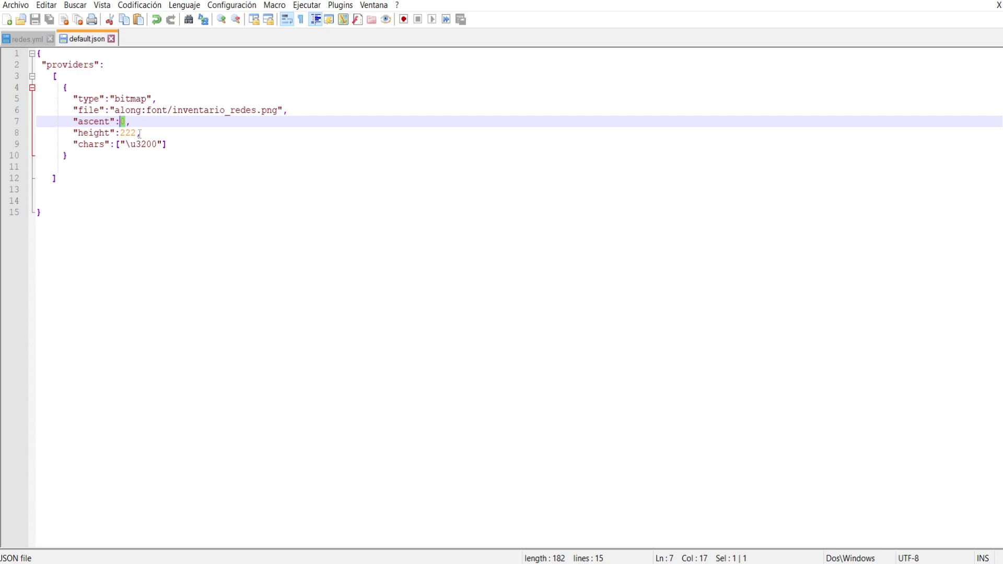
type("14")
left_click(140, 134)
left_click(36, 20)
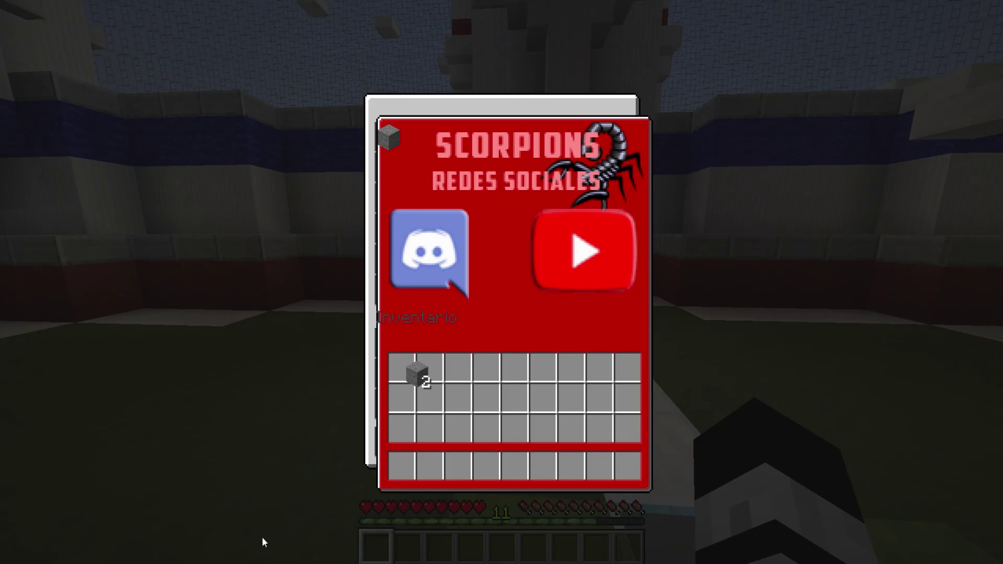
Reload the ScorpionsPruebas resource pack in Minecraft and run /redes to check the image's vertical position.
key("Escape")
left_click(476, 296)
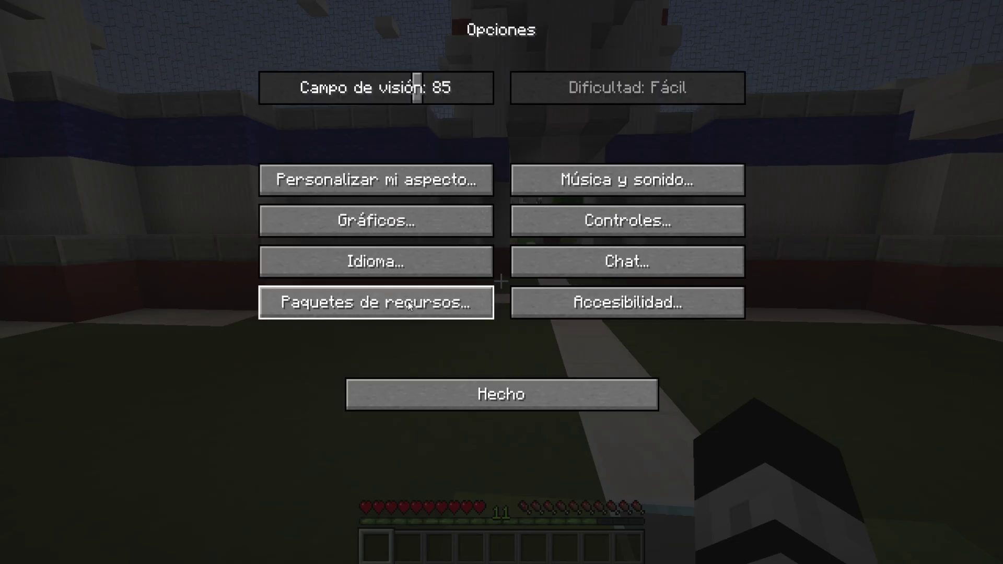
left_click(411, 306)
left_click(529, 121)
left_click(590, 495)
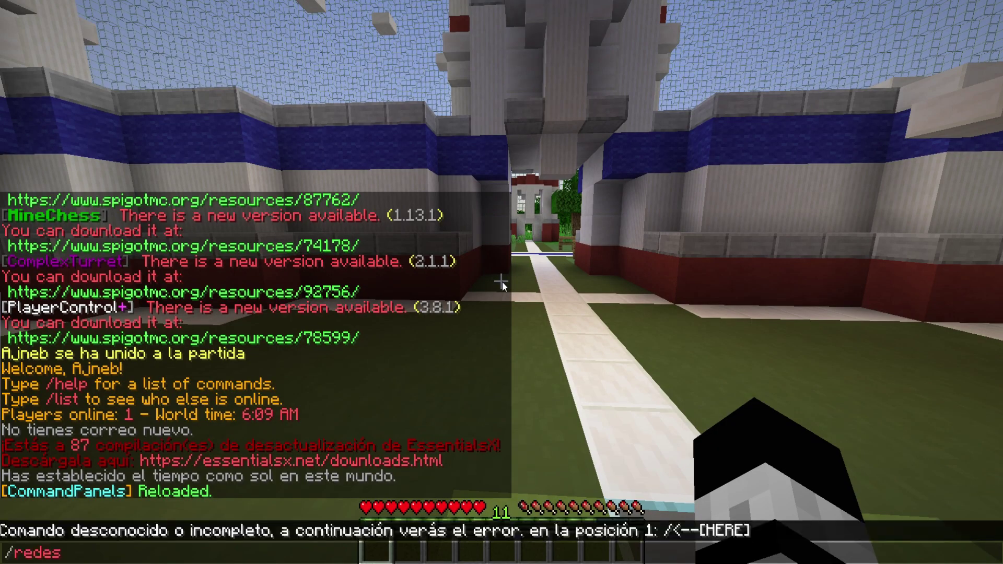
key("Return")
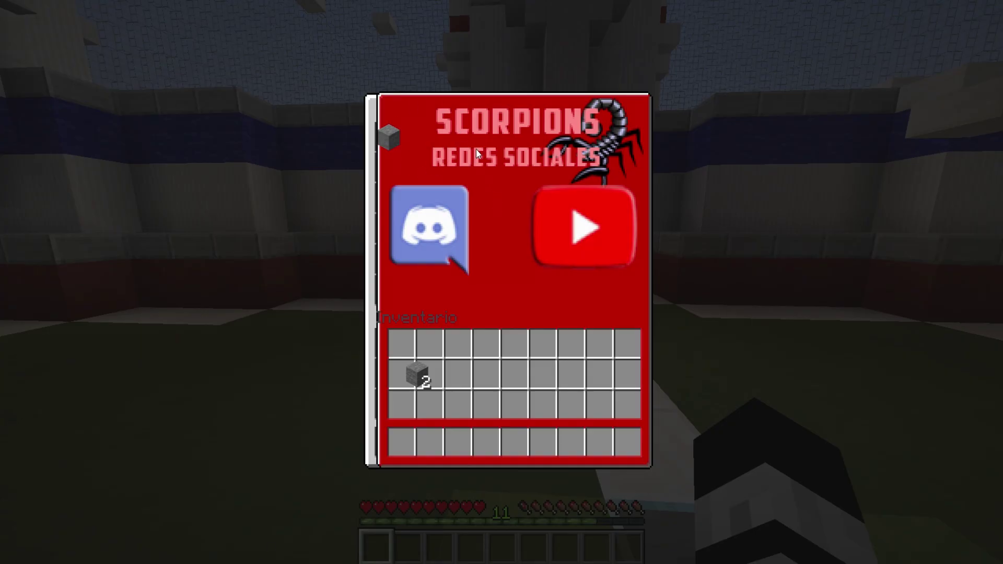
Copy the space_split image from the tutorial folder into the along/textures/font folder of the ScorpionsPruebas resource pack.
key("alt+Tab")
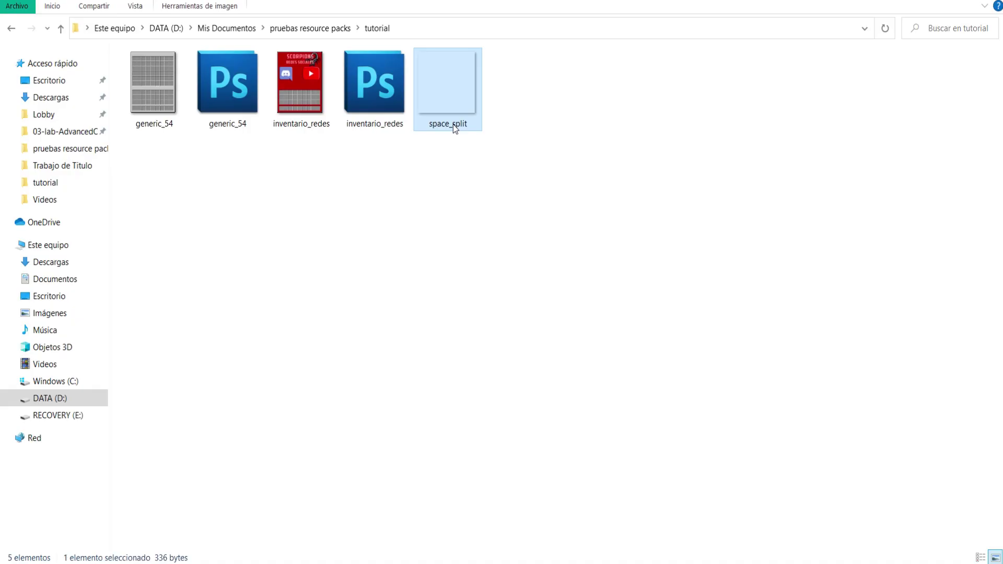
double_click(448, 104)
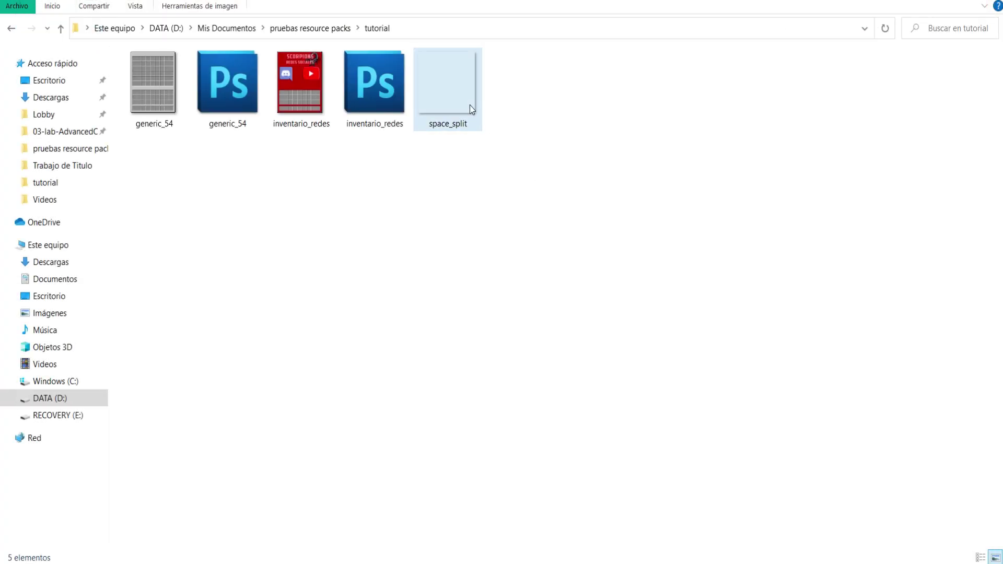
left_click(470, 107)
key("alt+Tab")
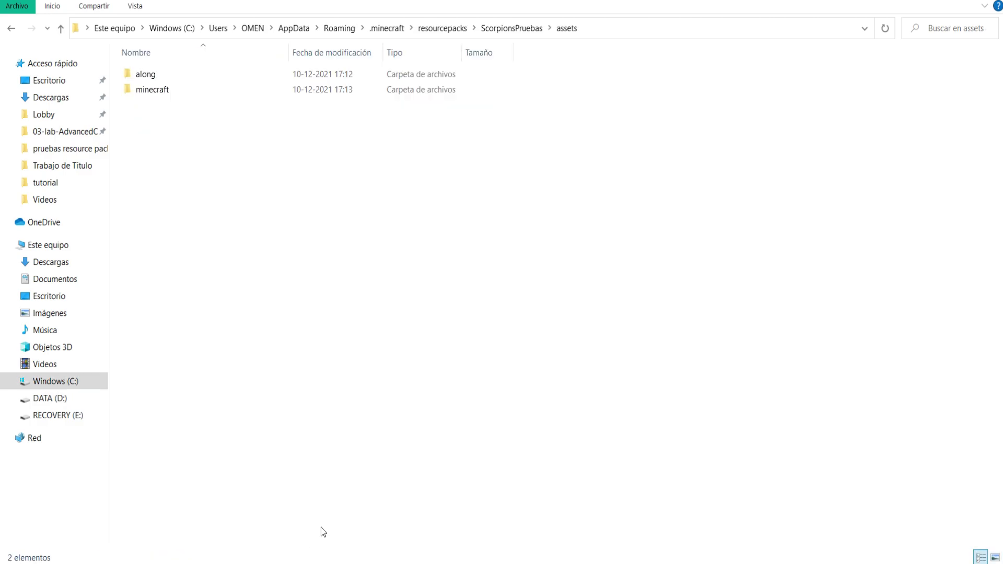
double_click(198, 79)
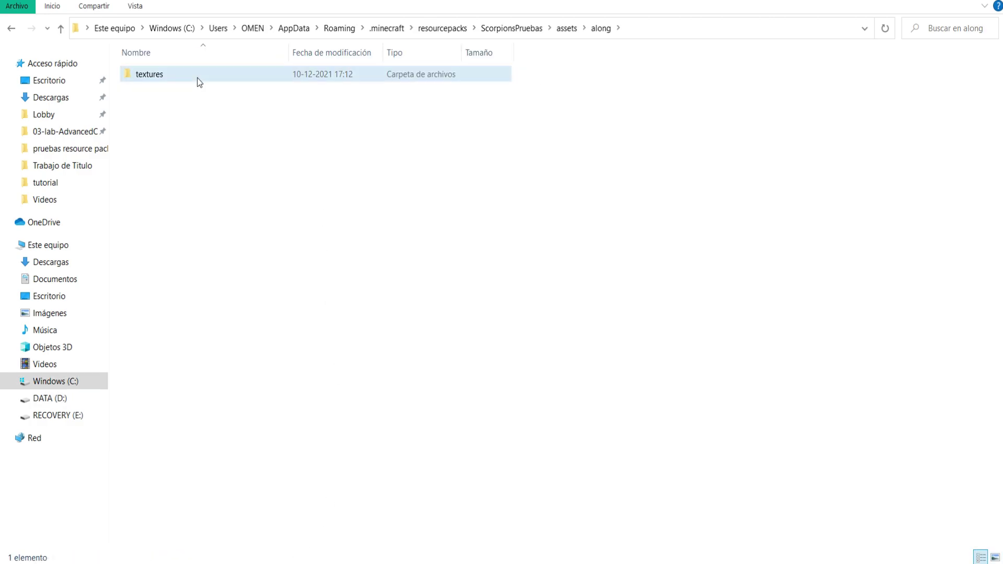
double_click(198, 79)
double_click(197, 80)
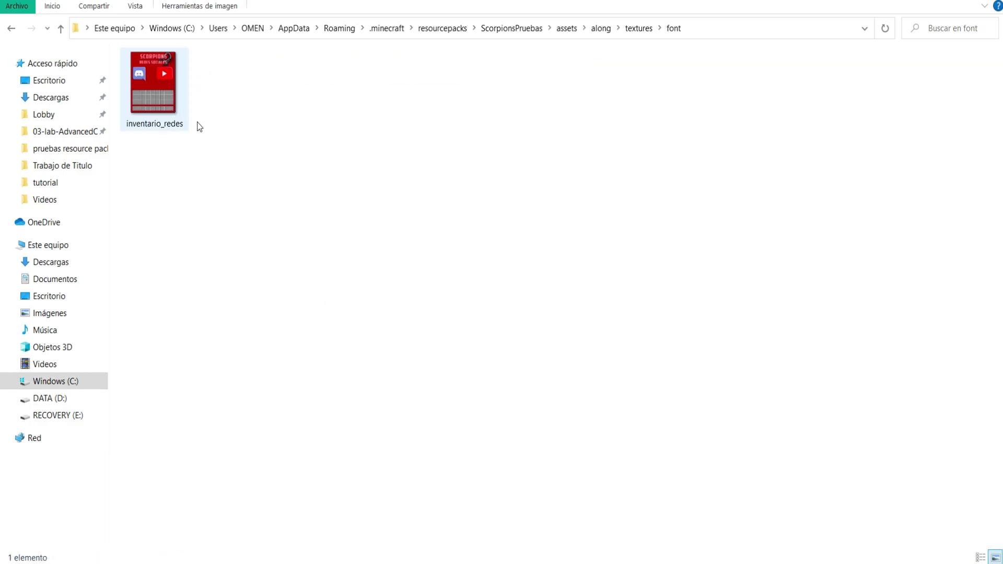
key("ctrl+v")
Copy the pasted image's file name and place space_split on the blank line below the providers list in default.json in Notepad++.
key("F2")
key("ctrl+c")
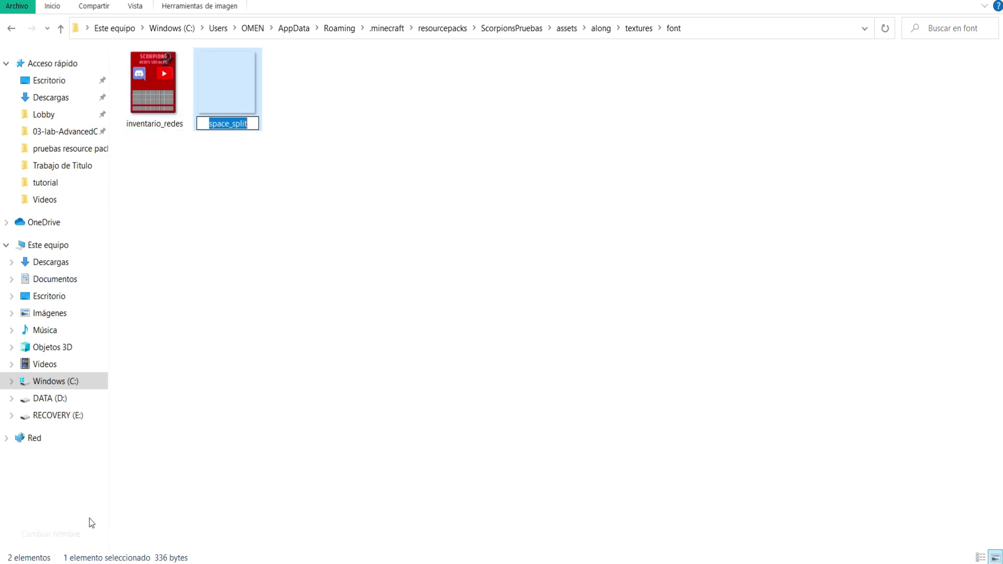
left_click(206, 253)
key("alt+Tab")
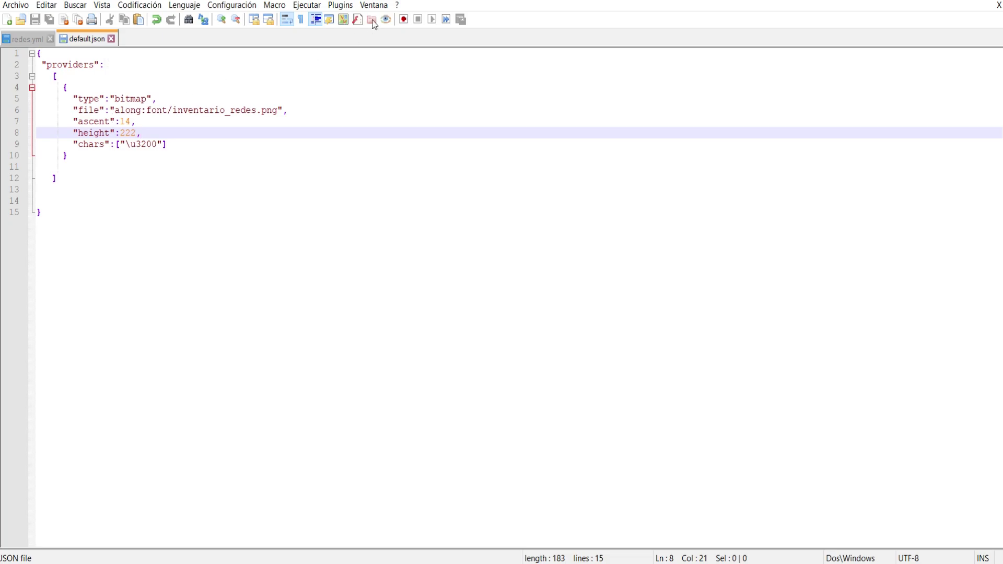
key("alt+Tab")
left_click(572, 29)
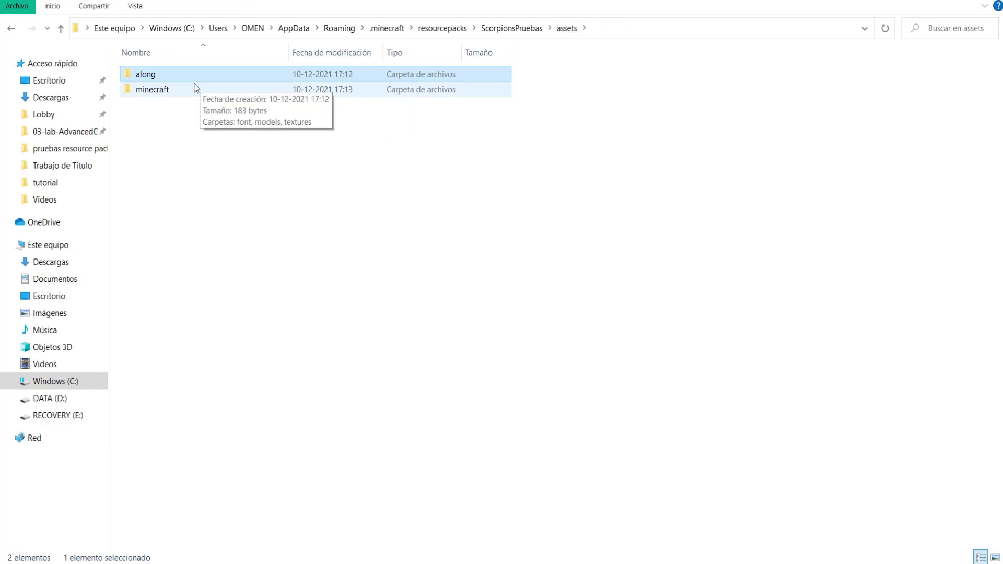
double_click(196, 90)
double_click(180, 75)
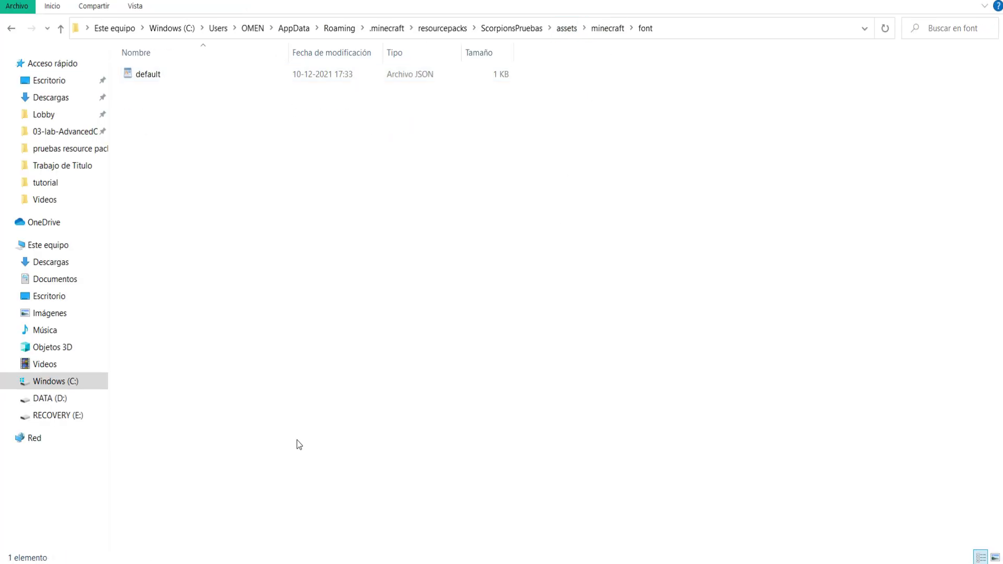
key("alt+Tab")
left_click(81, 203)
key("ctrl+v")
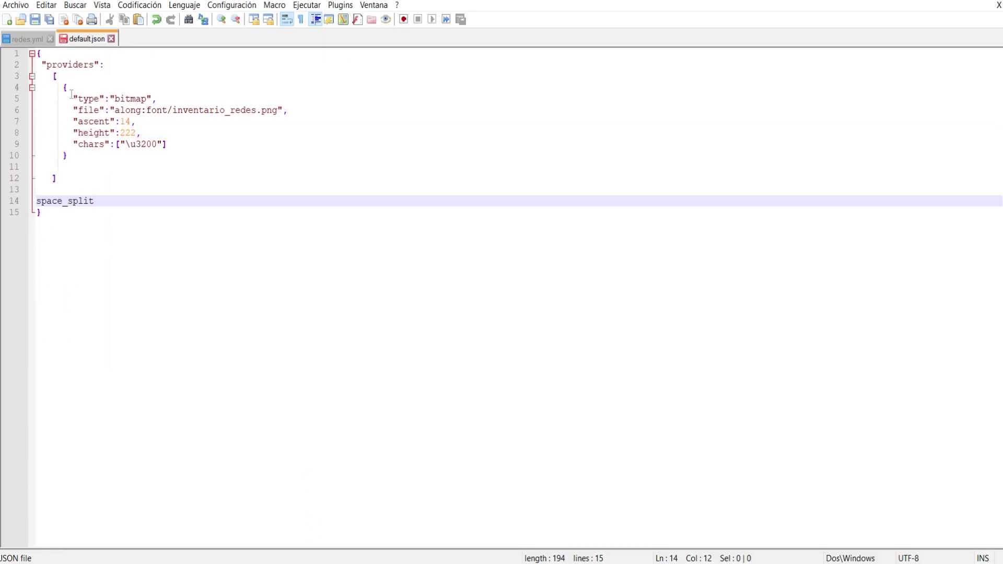
Duplicate the bitmap provider block in default.json as a second entry, separated from the first by a comma.
left_click(76, 156)
key("ctrl+c")
key("ctrl+alt+b")
left_click(81, 156)
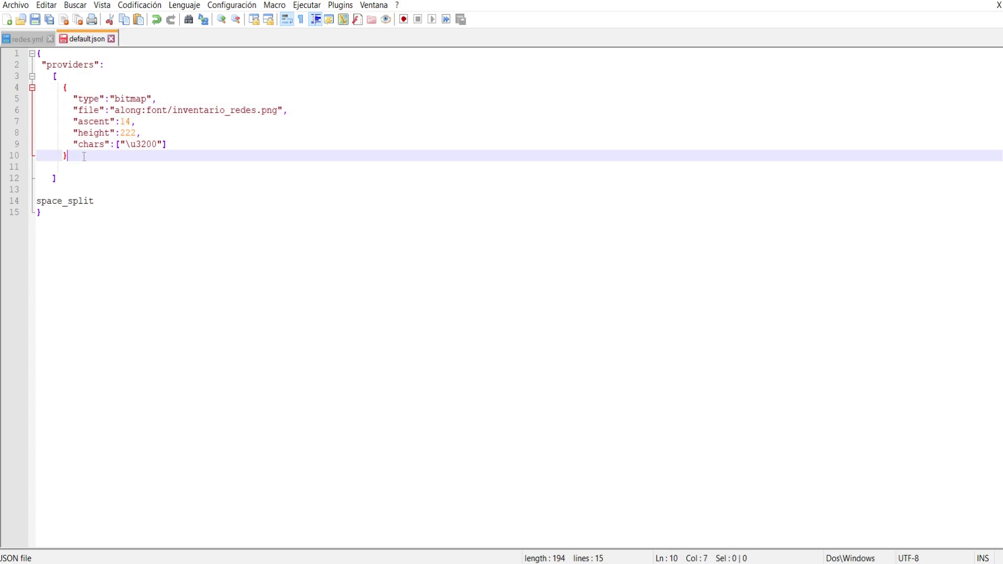
type(",")
key("Return")
key("ctrl+v")
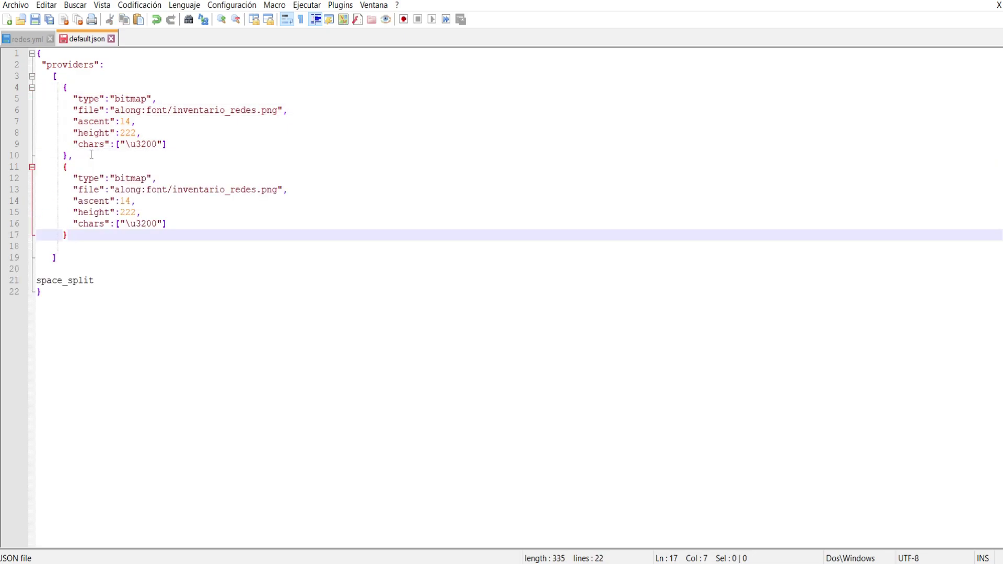
Cut the loose space_split text and use it to replace inventario_redes in the second provider's file path.
left_click_drag(96, 281, 36, 281)
key("ctrl+c")
key("BackSpace")
double_click(222, 190)
key("ctrl+v")
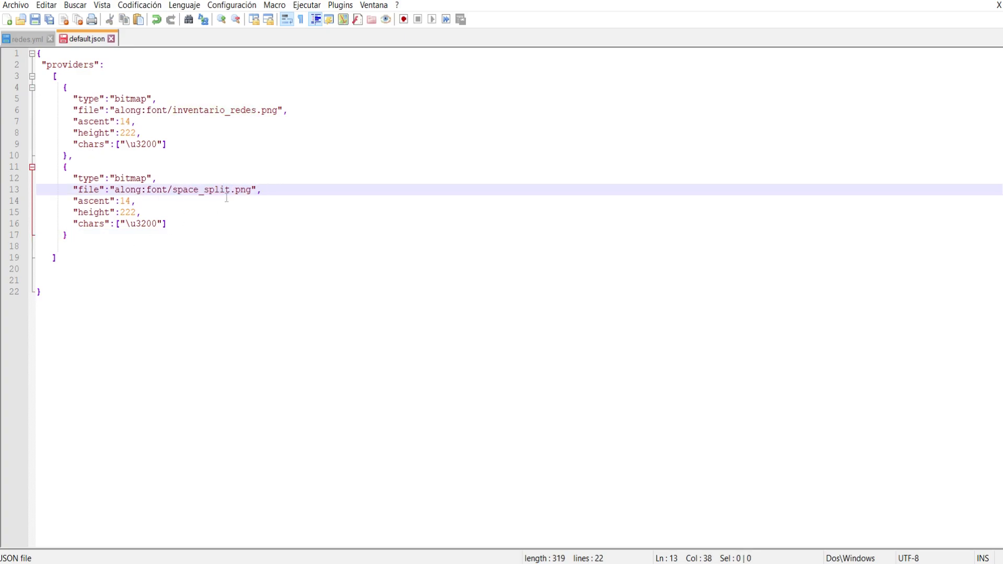
Set the second provider's chars value to \u3201 and consult the Unicode character list in the browser.
left_click(157, 223)
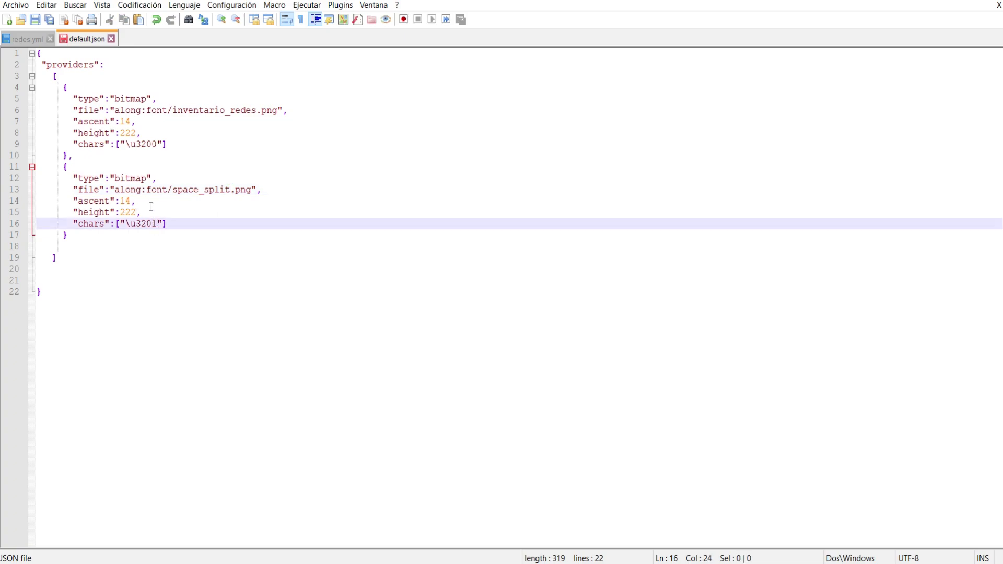
key("Up")
key("Up")
key("alt+Tab")
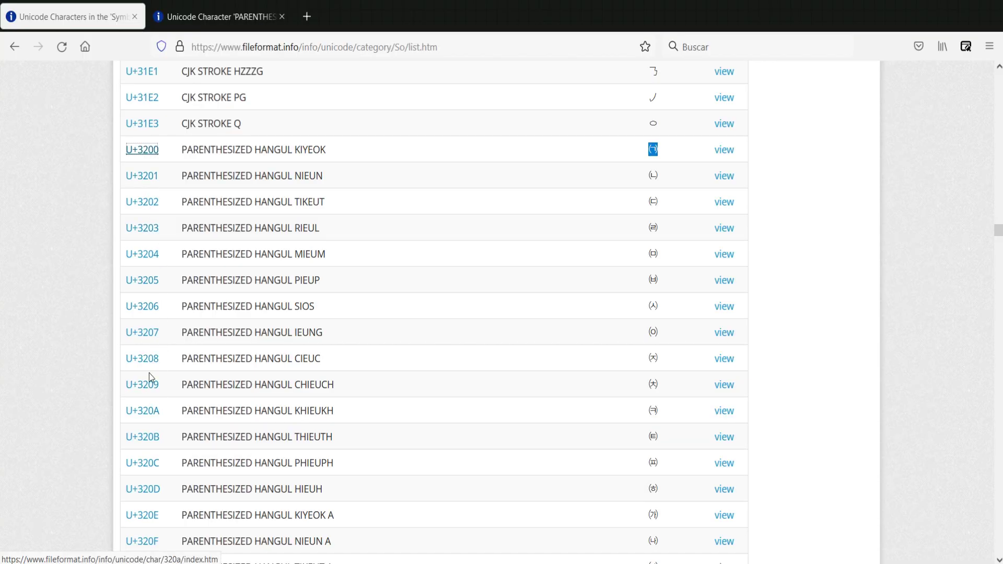
scroll(152, 383, "down", 2)
key("alt+Tab")
Set the space_split provider's ascent to -32768 and its height to -6 in default.json.
left_click_drag(132, 203, 121, 201)
type("-")
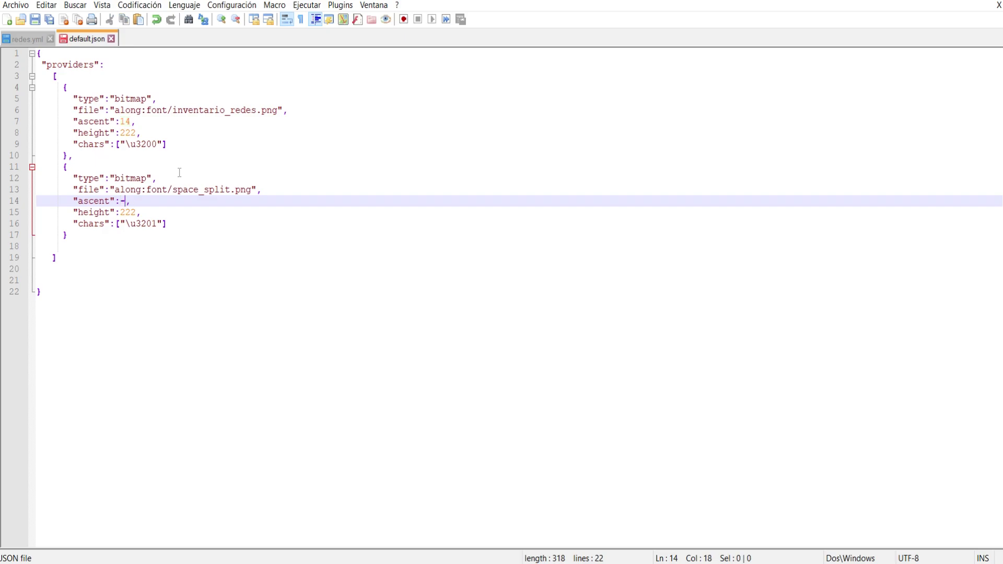
type("32768")
left_click_drag(137, 213, 120, 213)
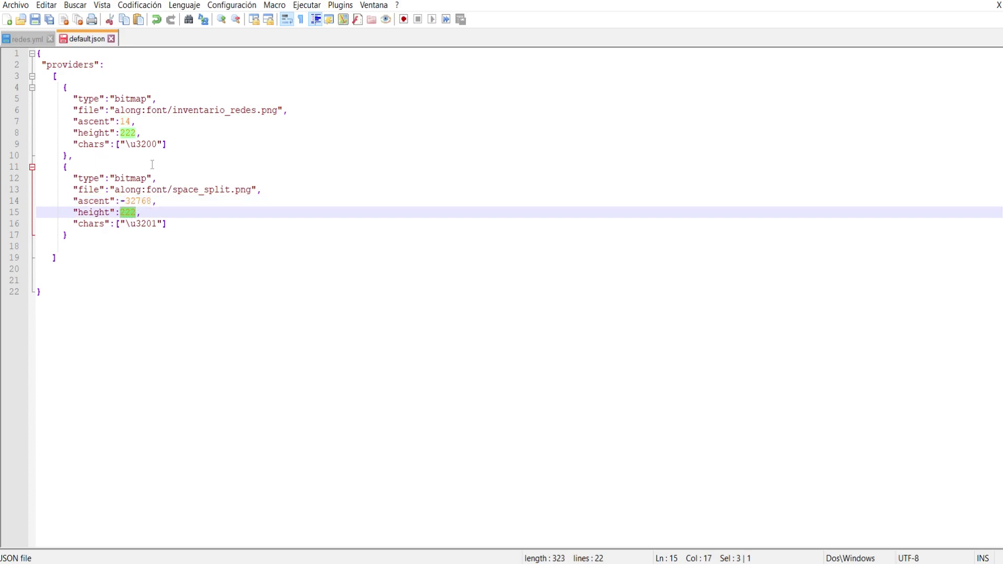
type("-6")
left_click(150, 156)
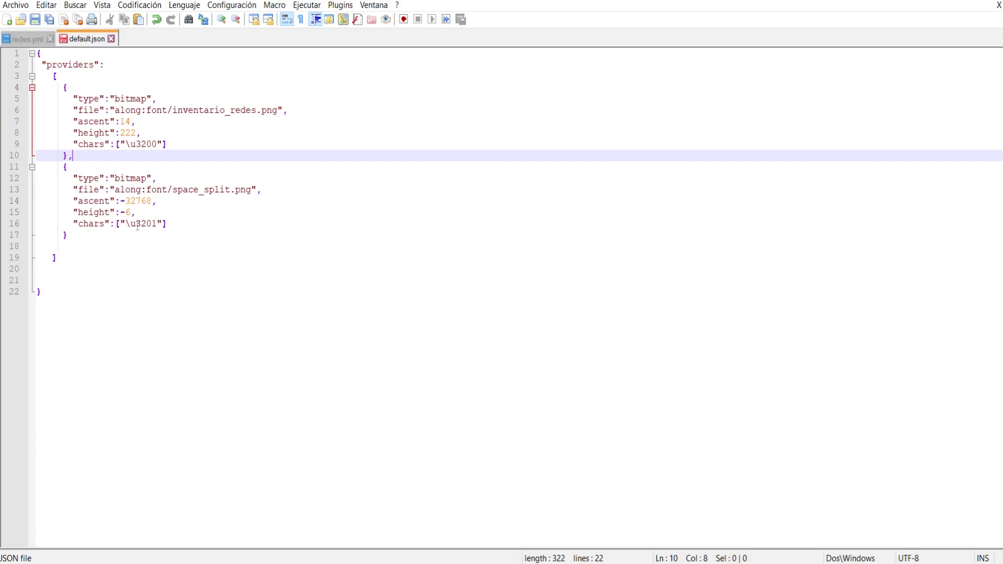
Review the space_split provider's character code, file name and height, and save default.json.
left_click_drag(157, 224, 125, 223)
left_click_drag(249, 190, 173, 191)
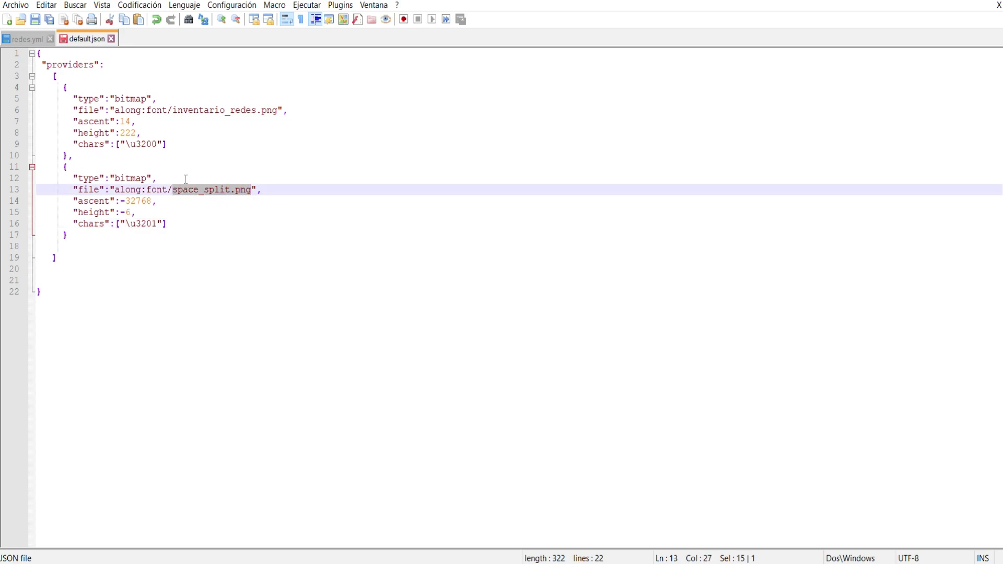
left_click(186, 180)
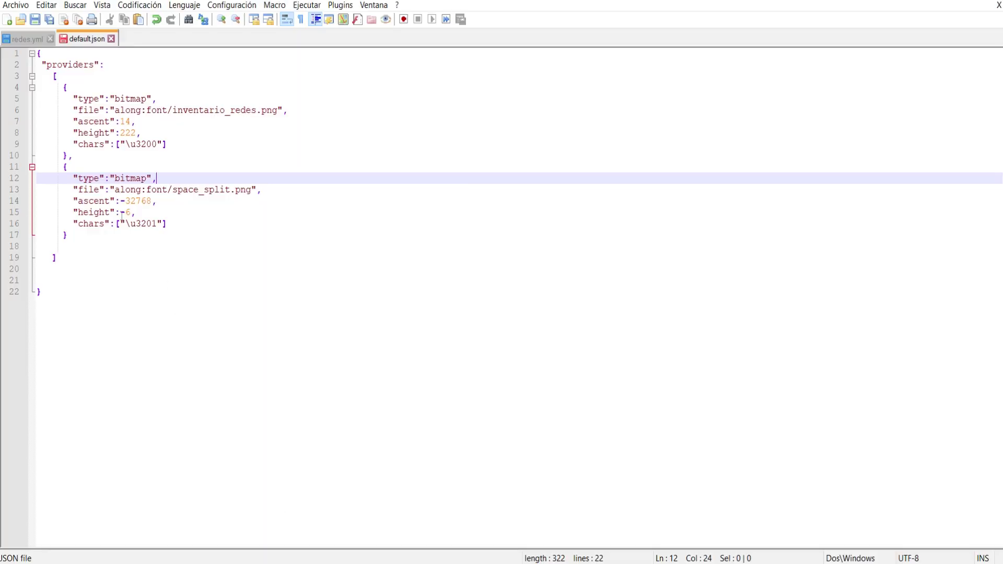
left_click_drag(129, 213, 124, 213)
left_click(128, 235)
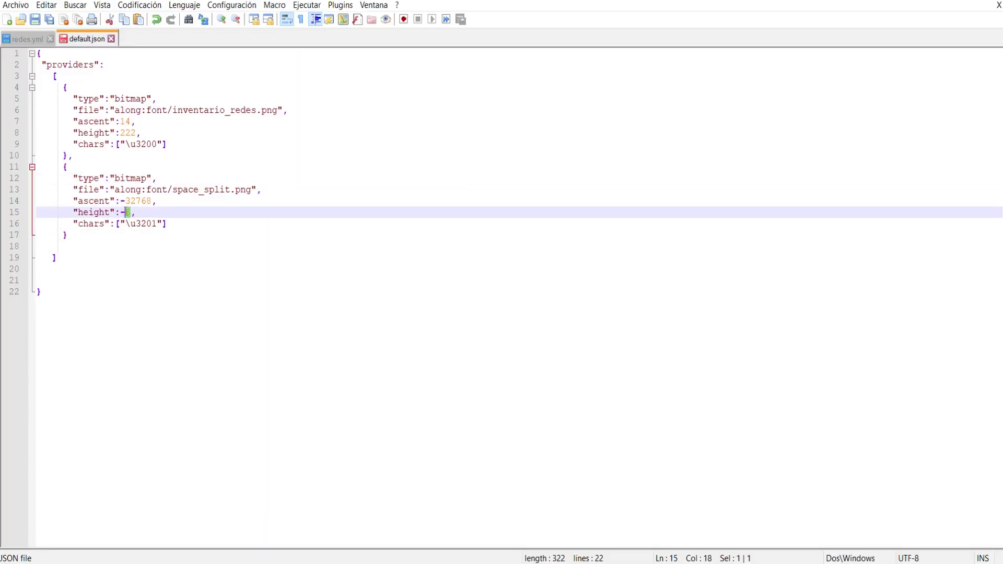
left_click(131, 121)
key("ctrl+s")
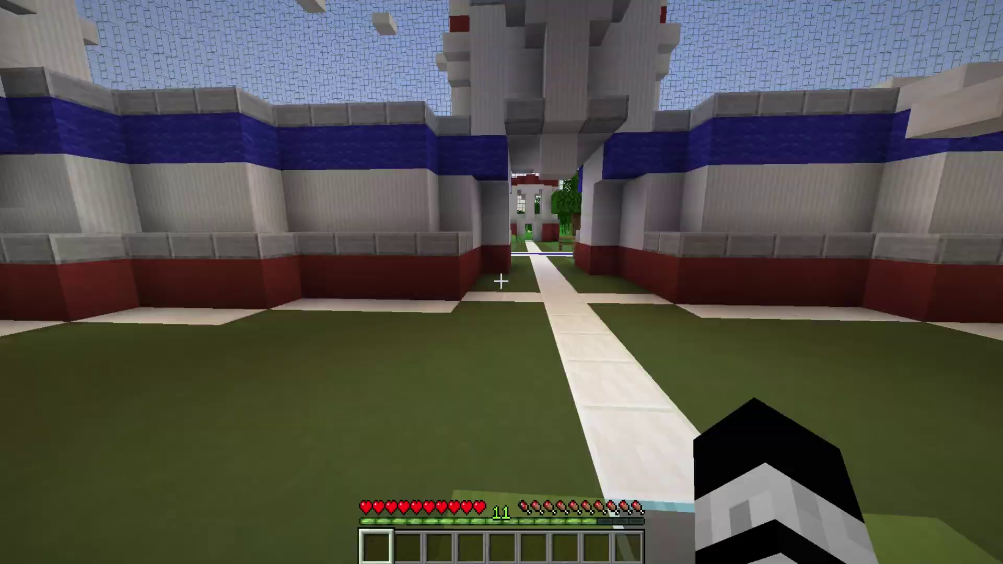
Switch to Minecraft and run /redes to check the panel.
key("Escape")
left_click(484, 298)
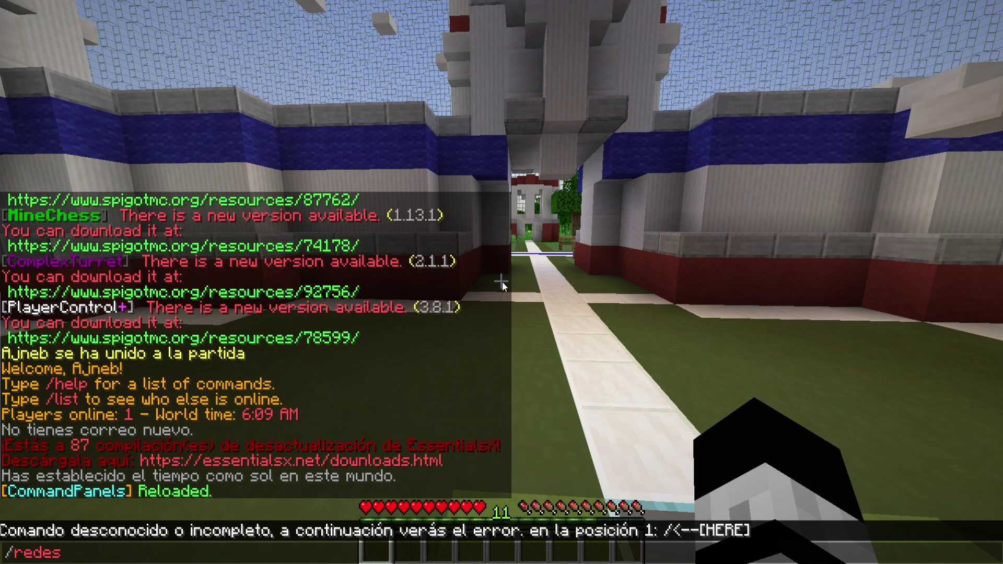
key("Return")
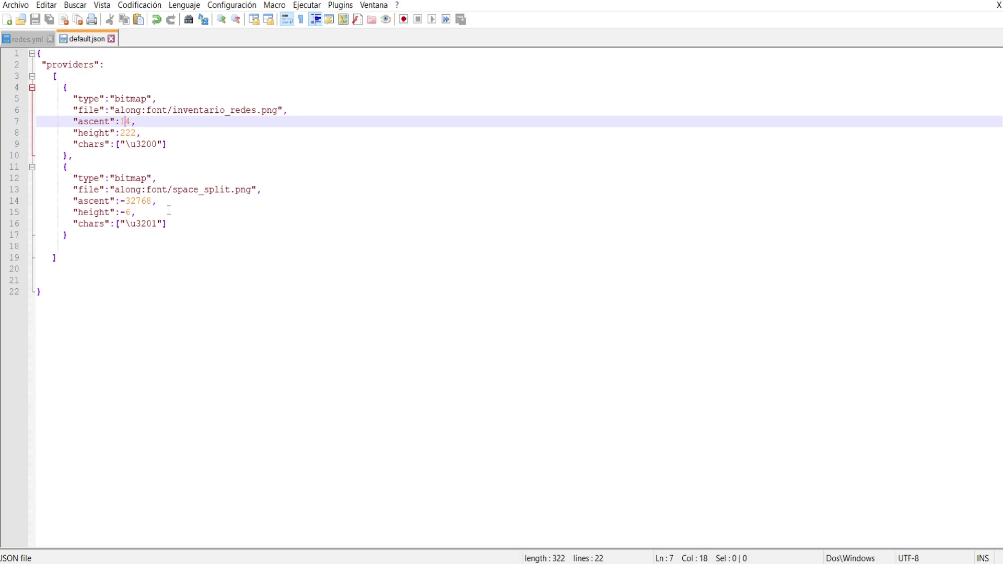
Copy \u3201 from default.json, insert it twice before &f in the panel-1 title of redes.yml, and save the file.
left_click_drag(161, 223, 125, 223)
left_click(124, 19)
left_click(21, 38)
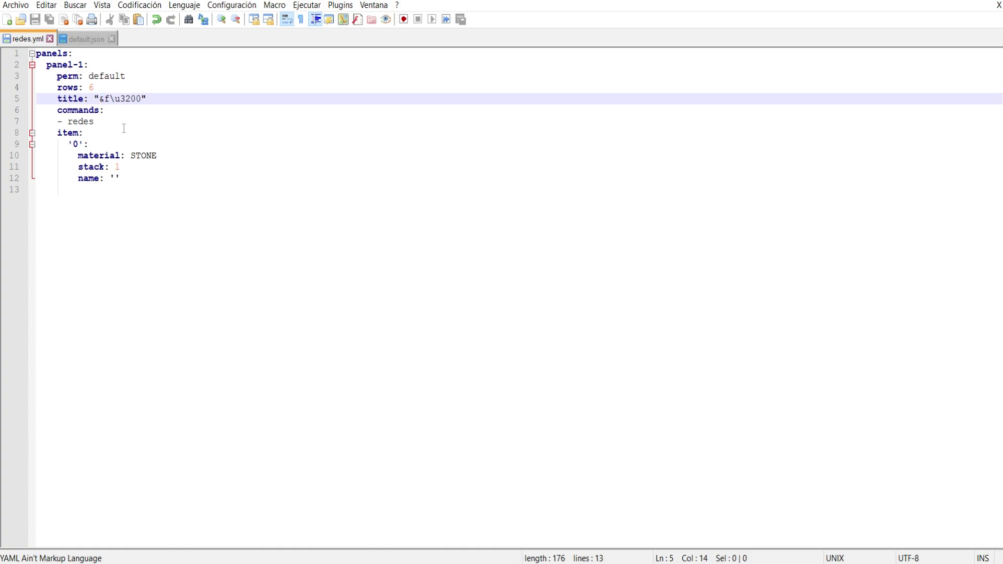
key("ctrl+v")
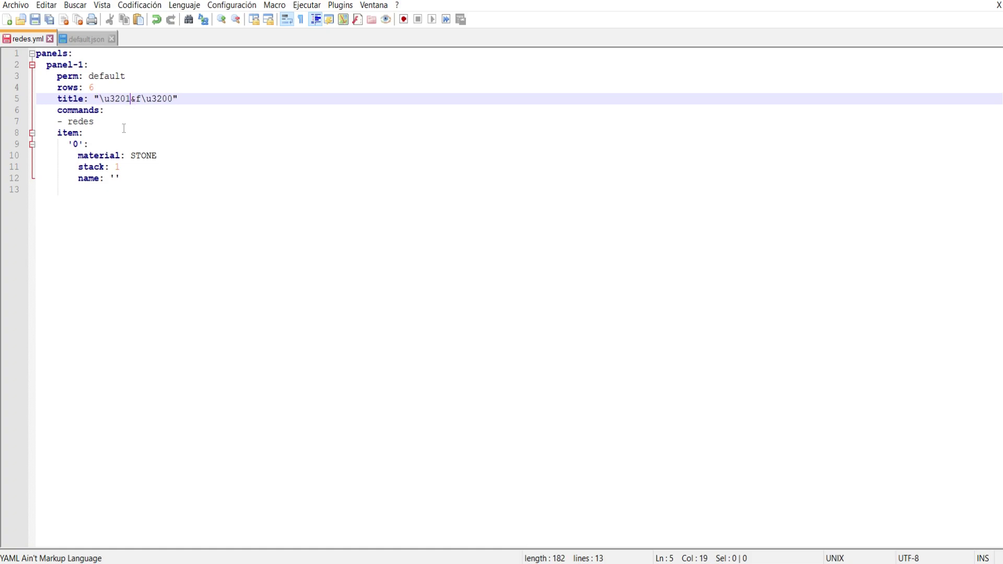
key("ctrl+v")
left_click_drag(162, 99, 102, 99)
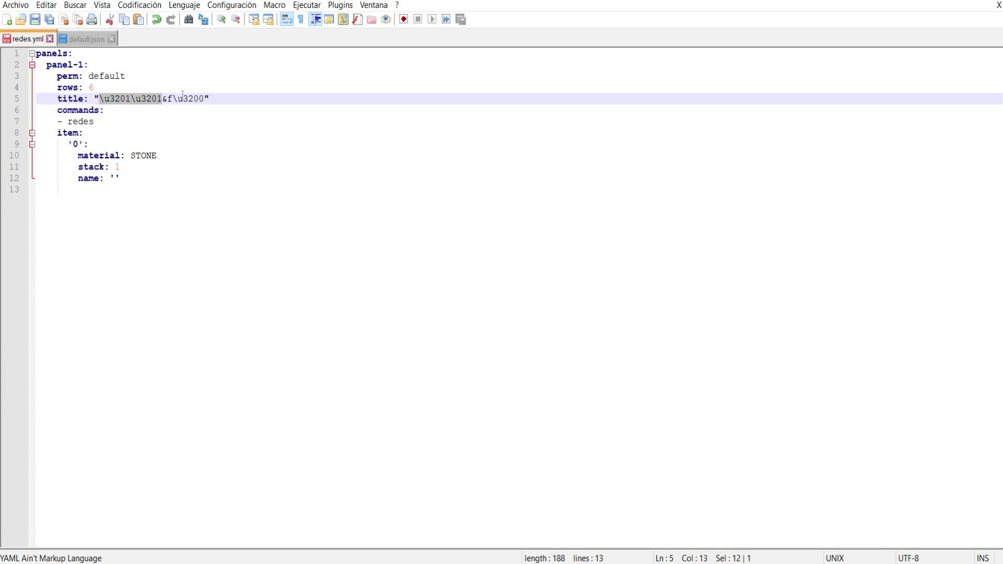
left_click(35, 20)
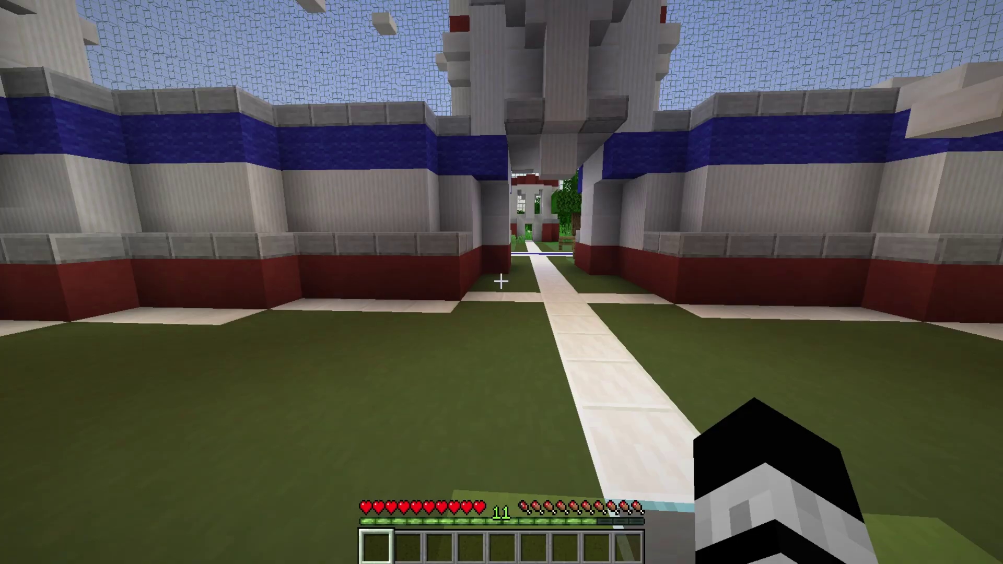
Reload CommandPanels in Minecraft with the /cpr command.
type("t/cpr")
key("Return")
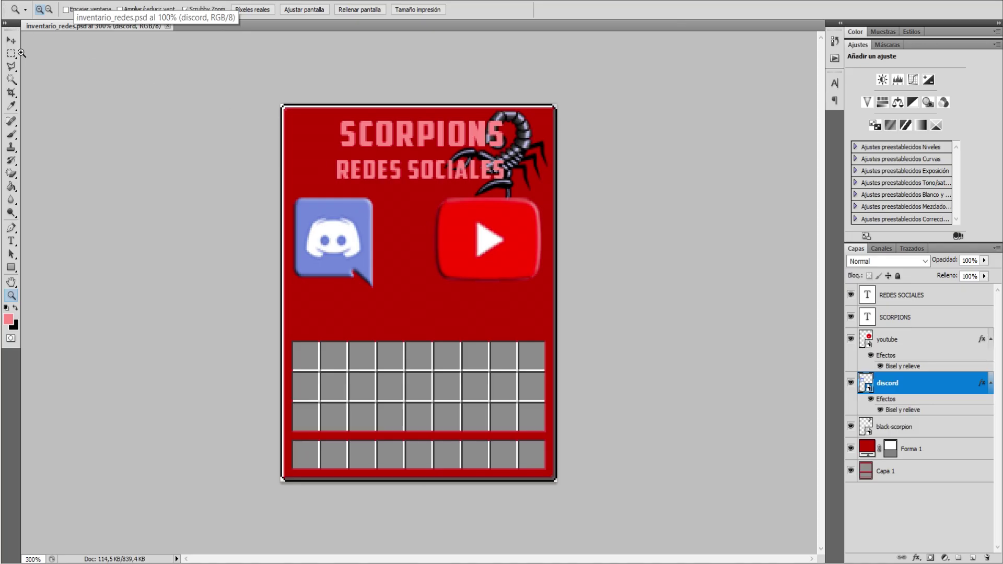
Hide the Forma 1 layer of inventario_redes.psd in Photoshop and compare the slot grid with the Bukkit slot-number image in the browser.
left_click(12, 40)
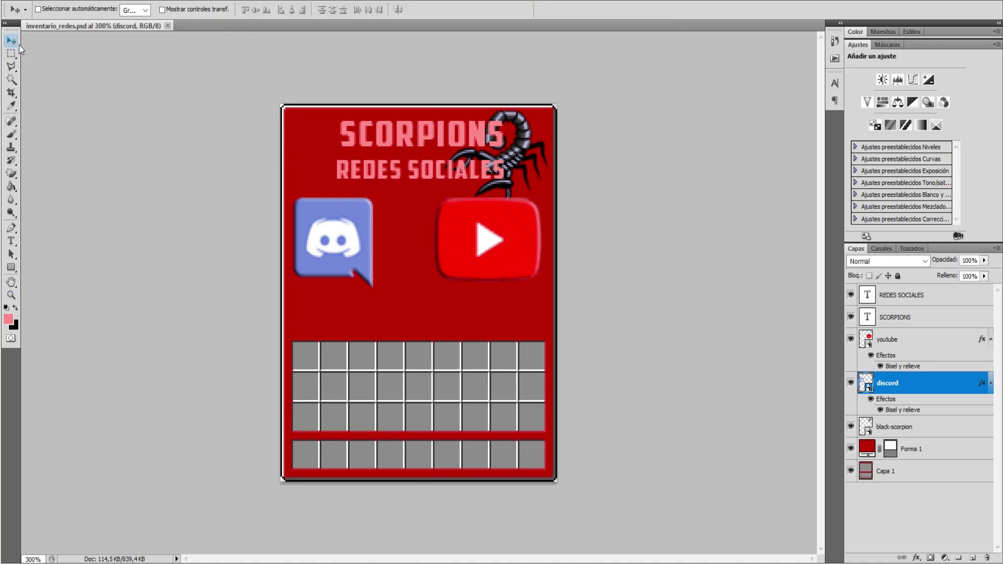
left_click(851, 448)
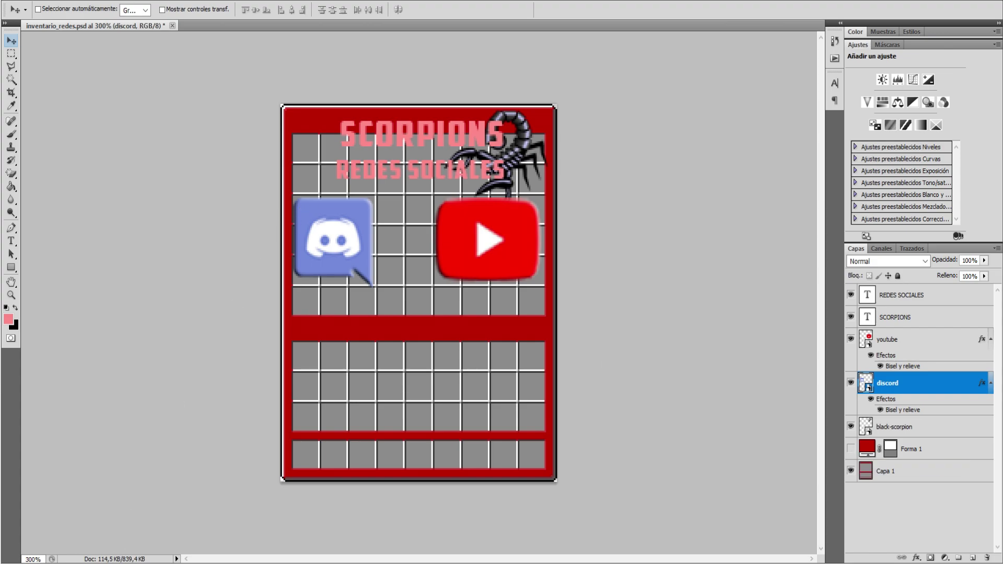
key("alt+Tab")
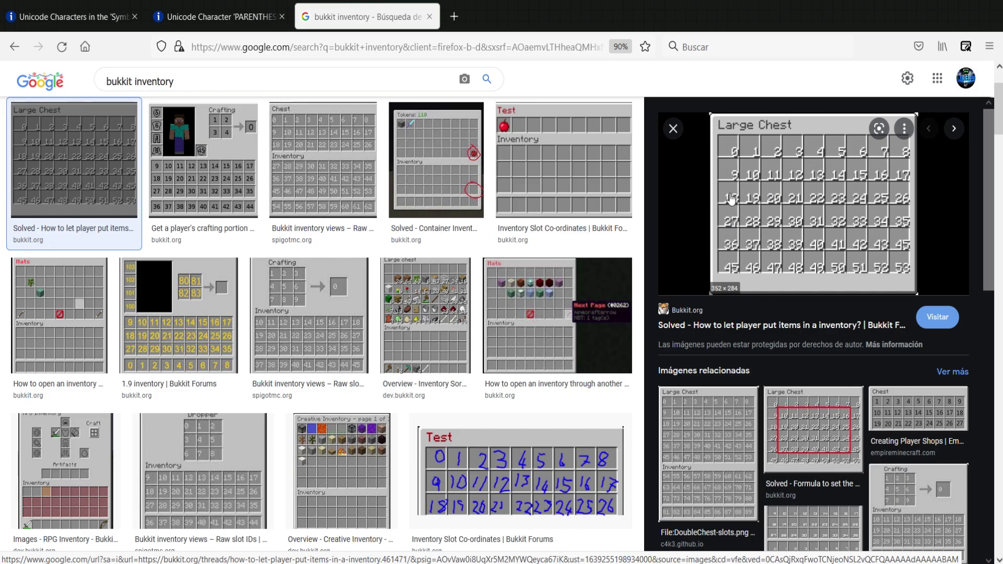
key("alt+Tab")
key("Left")
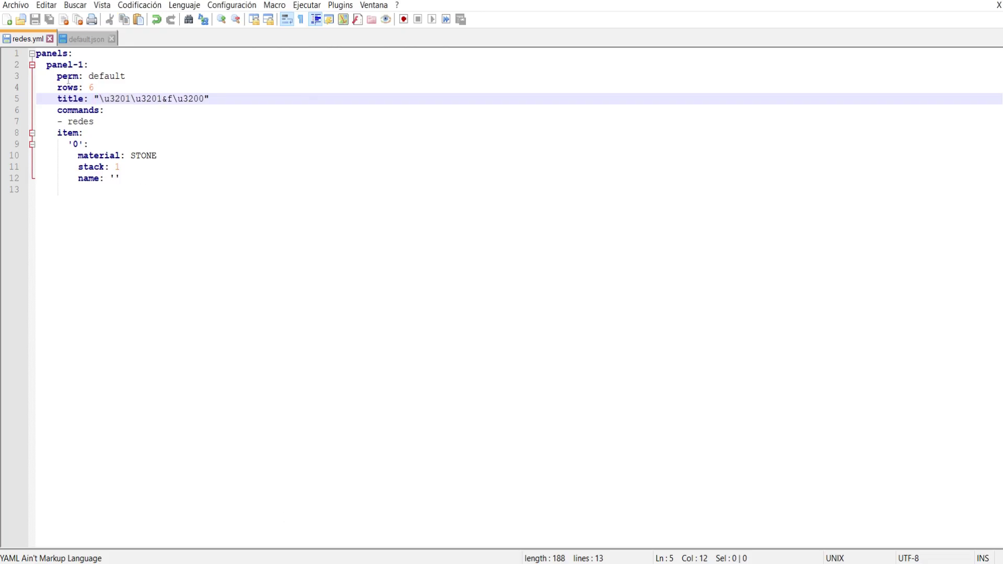
key("alt+Tab")
key("alt+Tab")
key("Down")
key("Down")
key("Down")
key("Down")
key("Up")
key("Up")
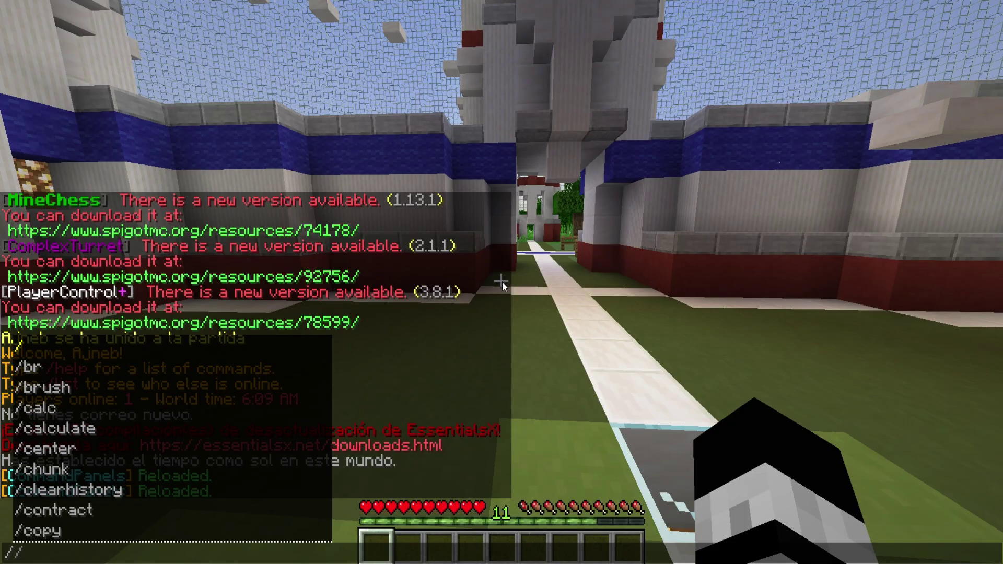
key("Escape")
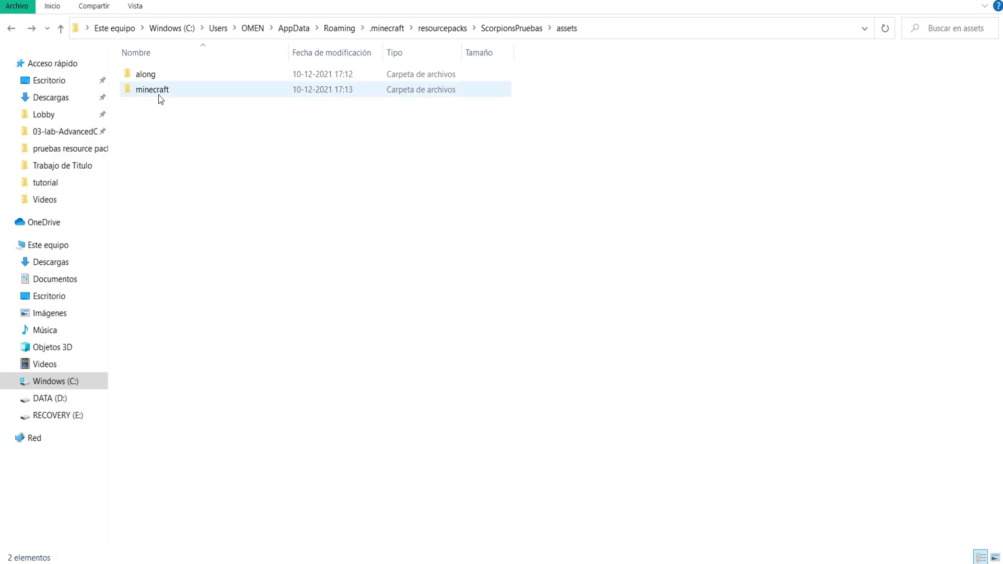
Create a folder named item inside assets\minecraft\textures and open it.
double_click(288, 91)
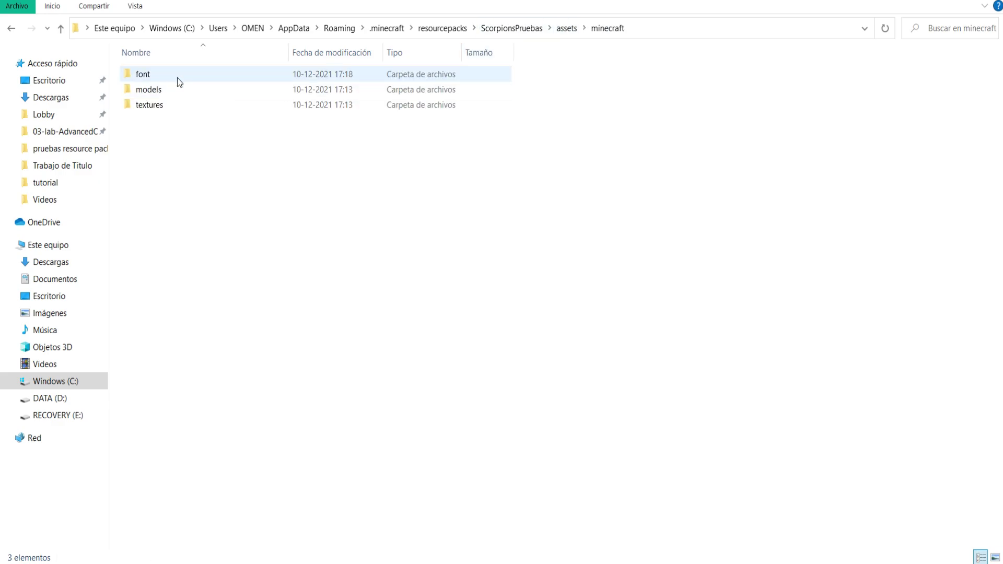
double_click(174, 103)
right_click(240, 133)
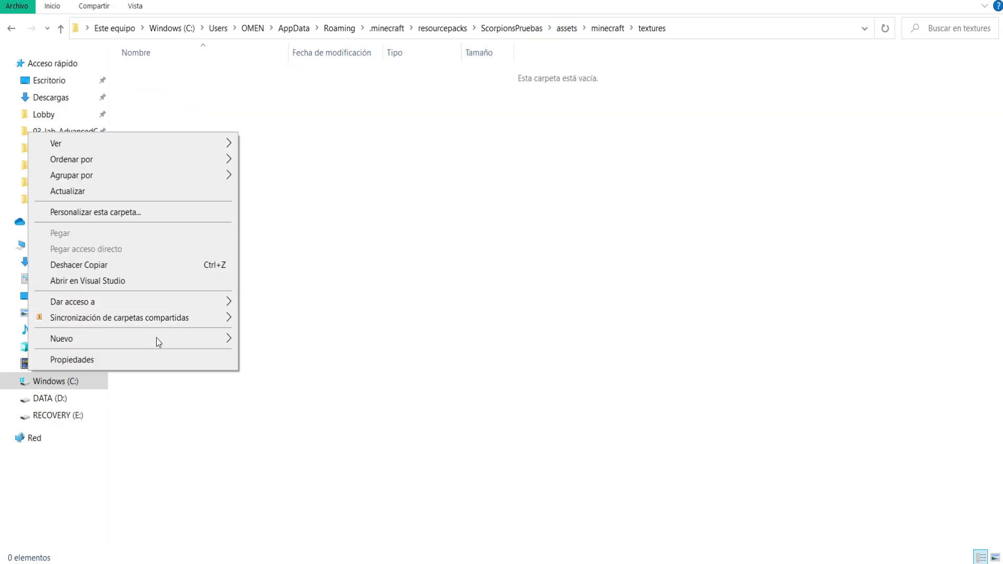
mouse_move(155, 337)
left_click(306, 336)
type("item")
key("Return")
key("Return")
right_click(243, 184)
left_click(277, 166)
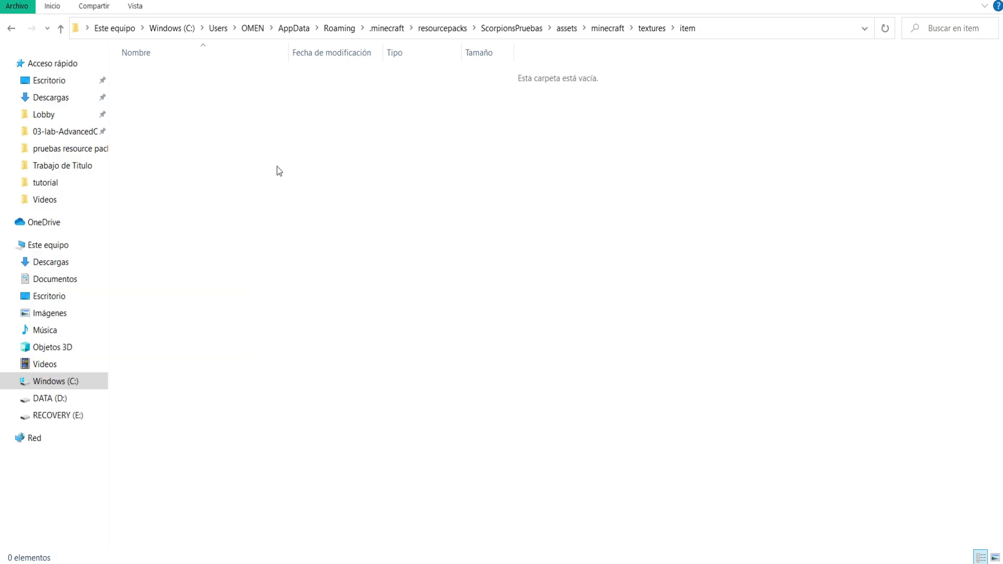
Create a folder named diamond inside the textures\item folder.
right_click(277, 166)
mouse_move(149, 347)
left_click(325, 352)
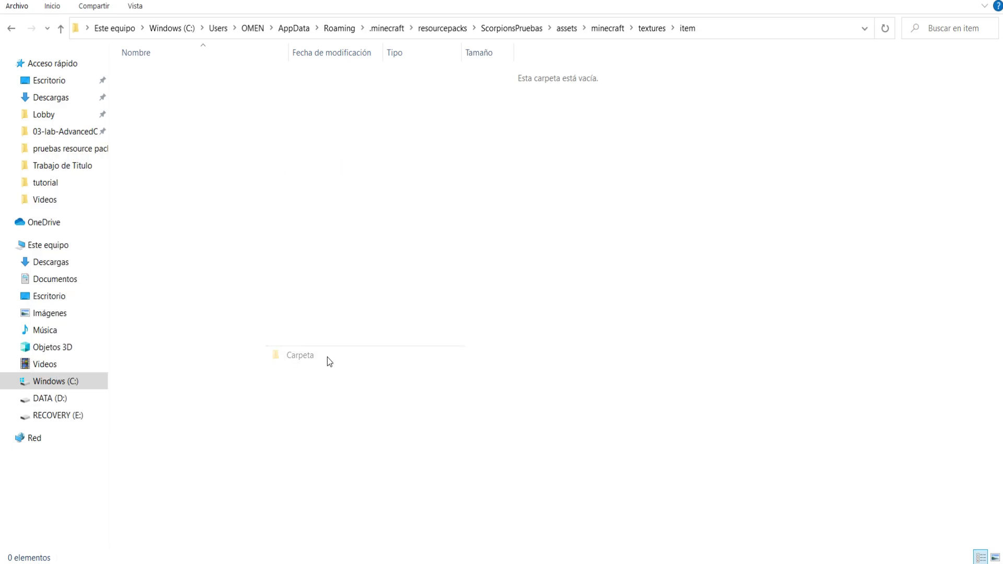
type("diamond")
left_click(327, 356)
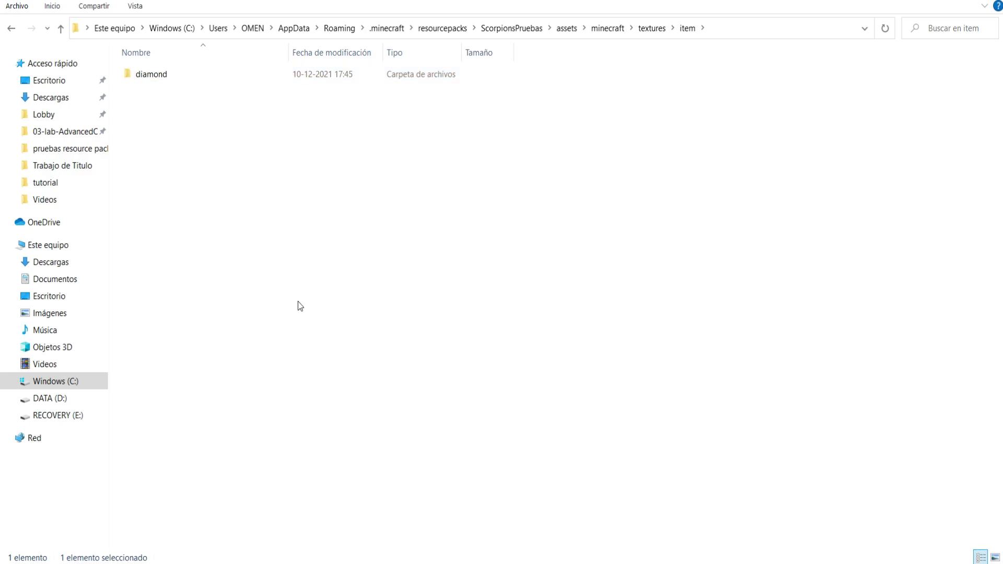
Copy the textura_vacia image from the tutorial folder into textures\item\diamond.
double_click(170, 74)
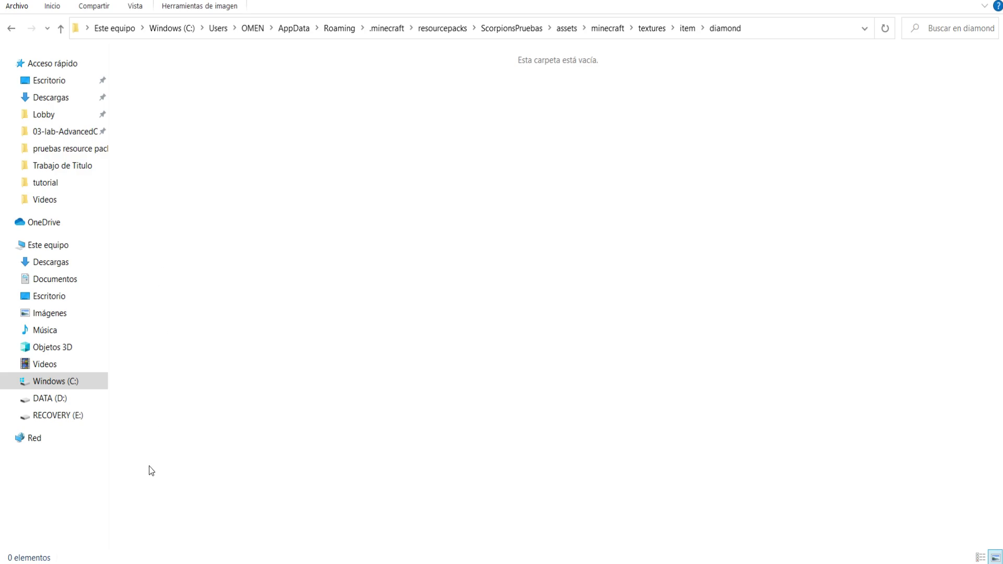
key("alt+Tab")
left_click(524, 106)
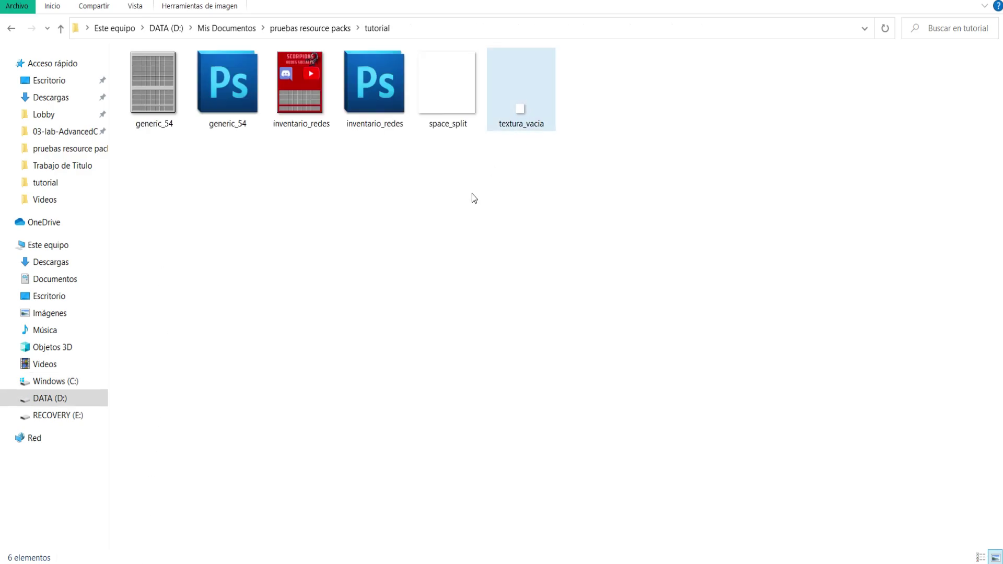
key("ctrl+c")
key("alt+Tab")
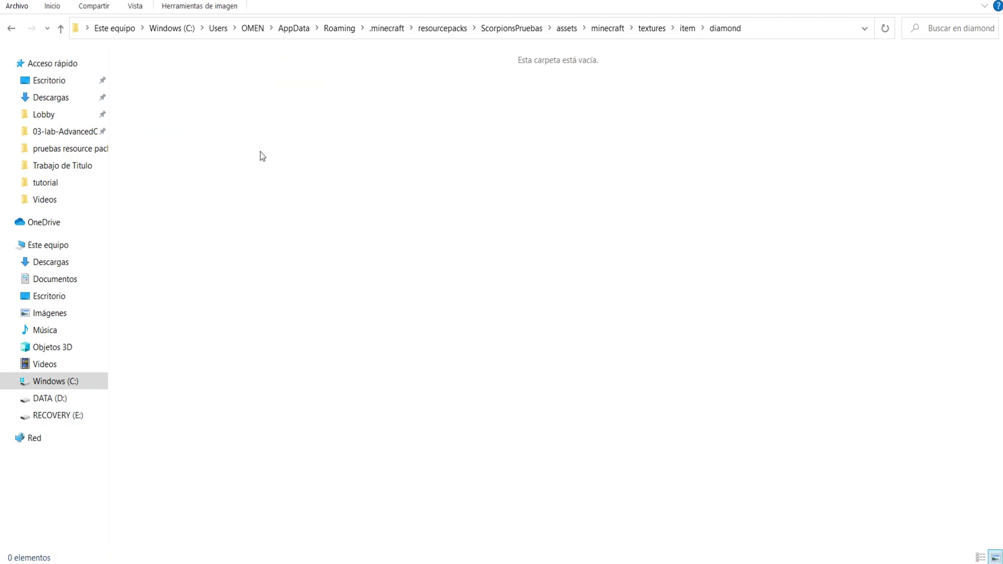
key("ctrl+v")
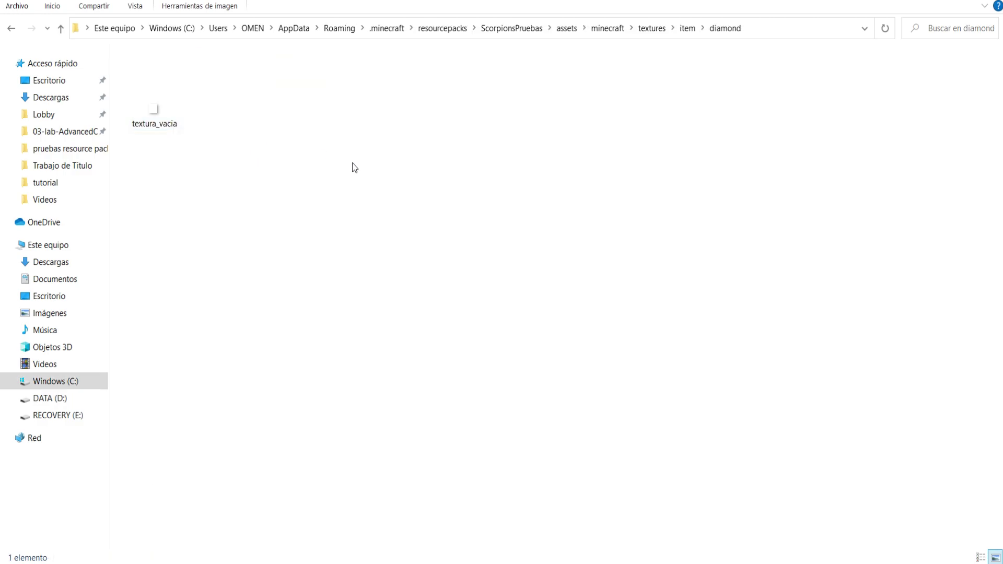
Rename the textura_vacia copy in the diamond textures folder as 1.
right_click(169, 116)
left_click(117, 533)
type("1")
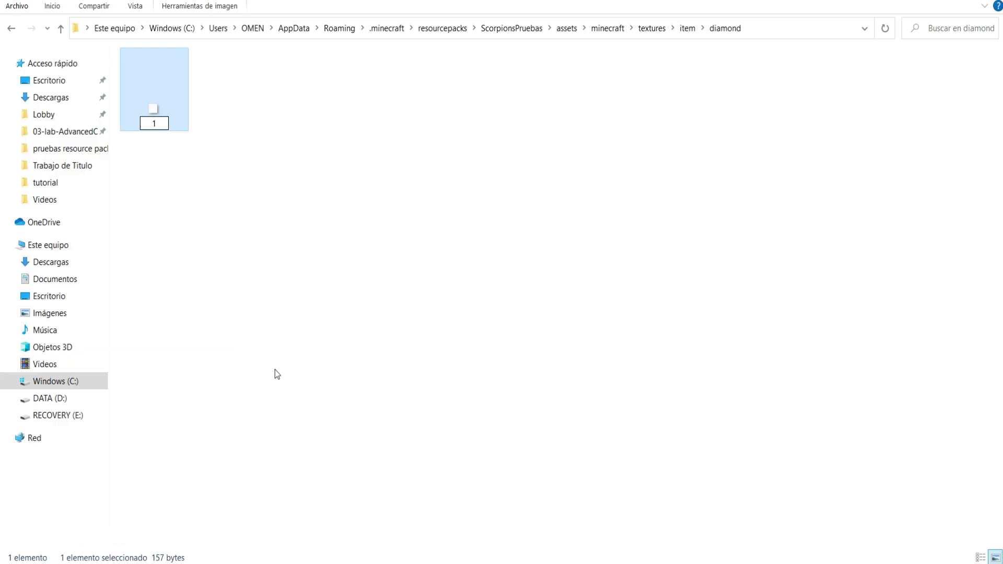
left_click(293, 365)
Create a folder named diamond inside assets\minecraft\models.
left_click(567, 29)
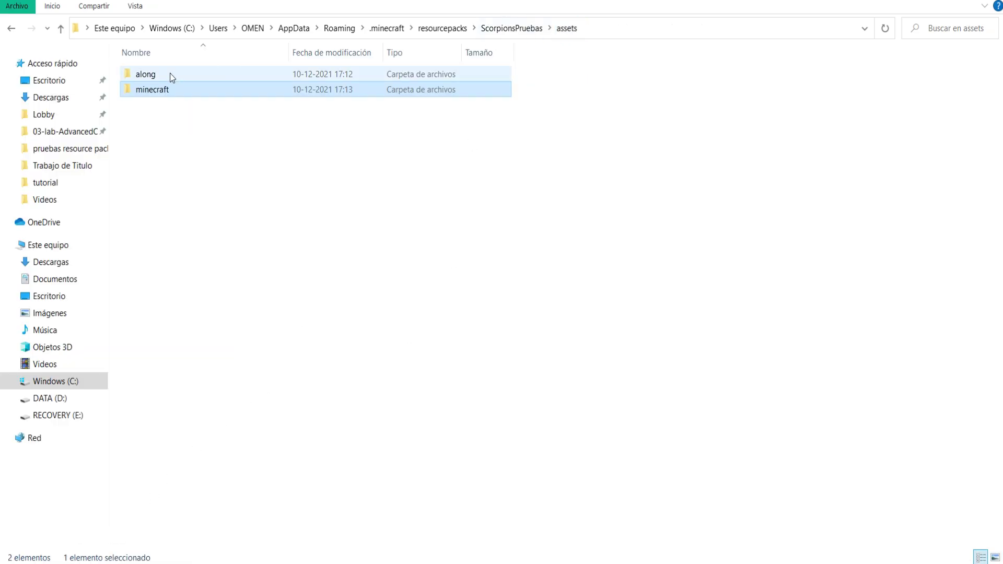
double_click(168, 92)
double_click(167, 92)
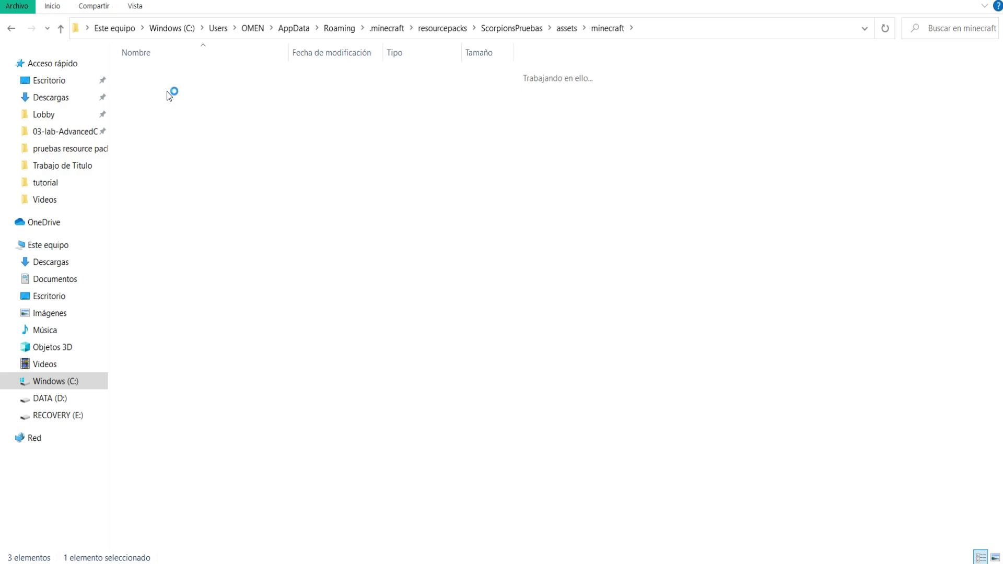
right_click(354, 186)
mouse_move(313, 390)
left_click(398, 395)
type("d")
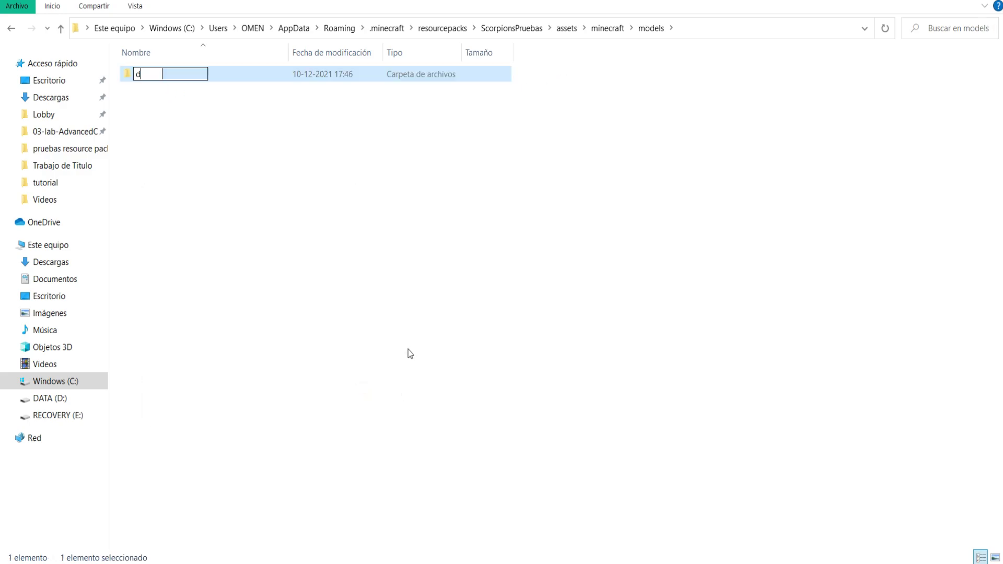
type("iamond")
left_click(410, 353)
Create a new text document in the models folder and open it in Notepad++.
right_click(295, 175)
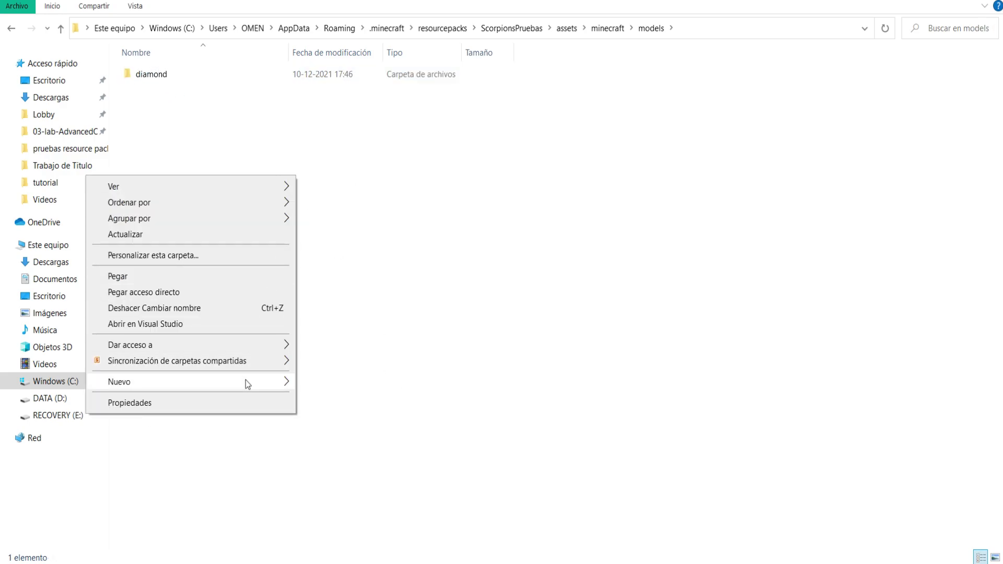
mouse_move(245, 381)
left_click(403, 516)
key("Return")
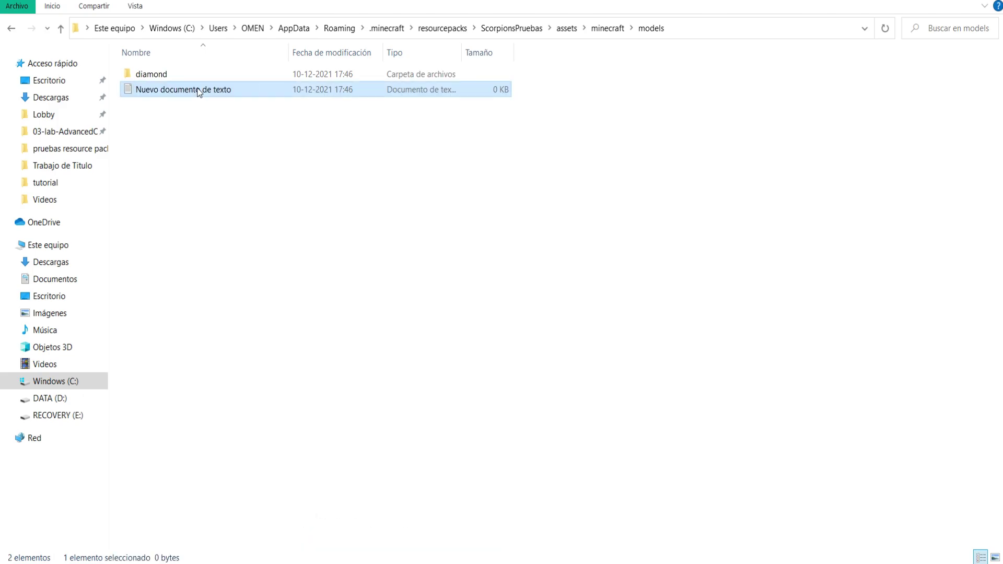
right_click(199, 91)
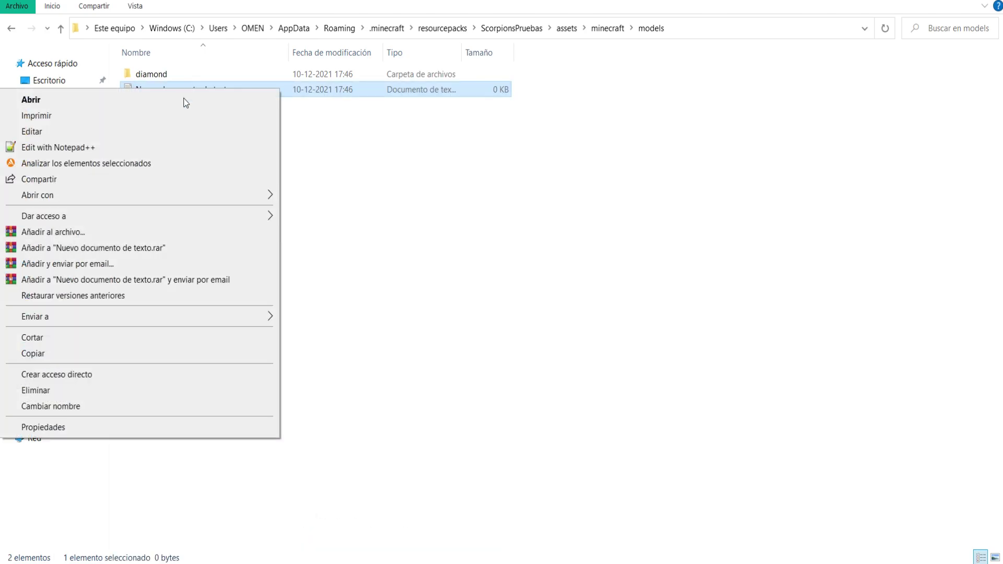
left_click(165, 143)
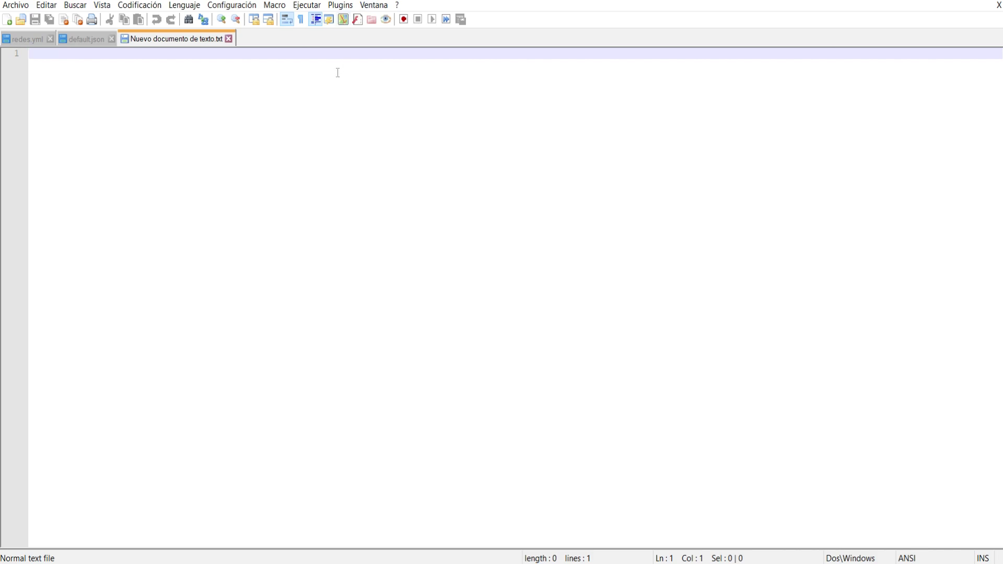
Write the outer JSON braces in the blank document and add the entry "parent":"item/handheld", inside them.
type("{")
key("Return")
key("Return")
key("Return")
key("Up")
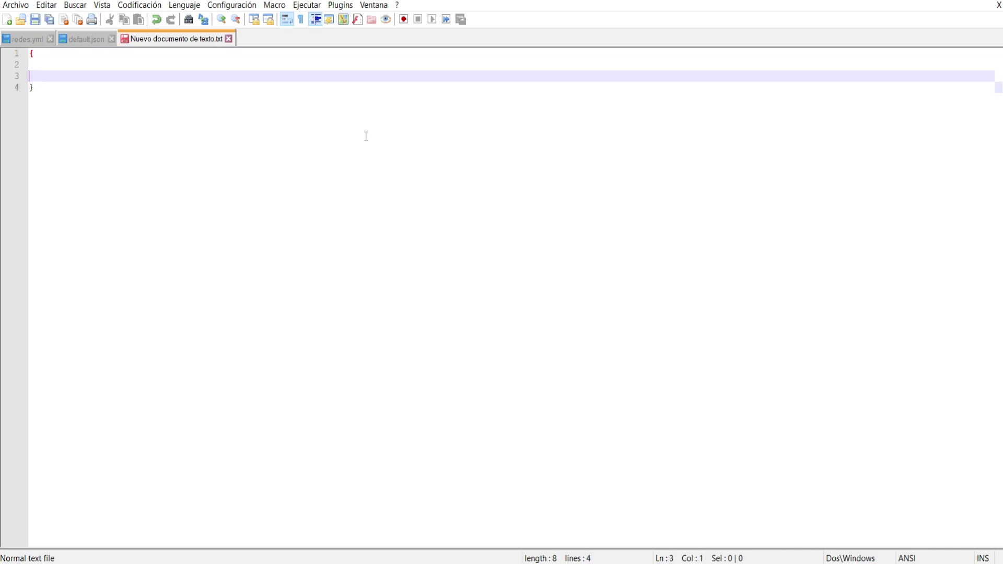
key("Up")
type("\"parent\":\"item")
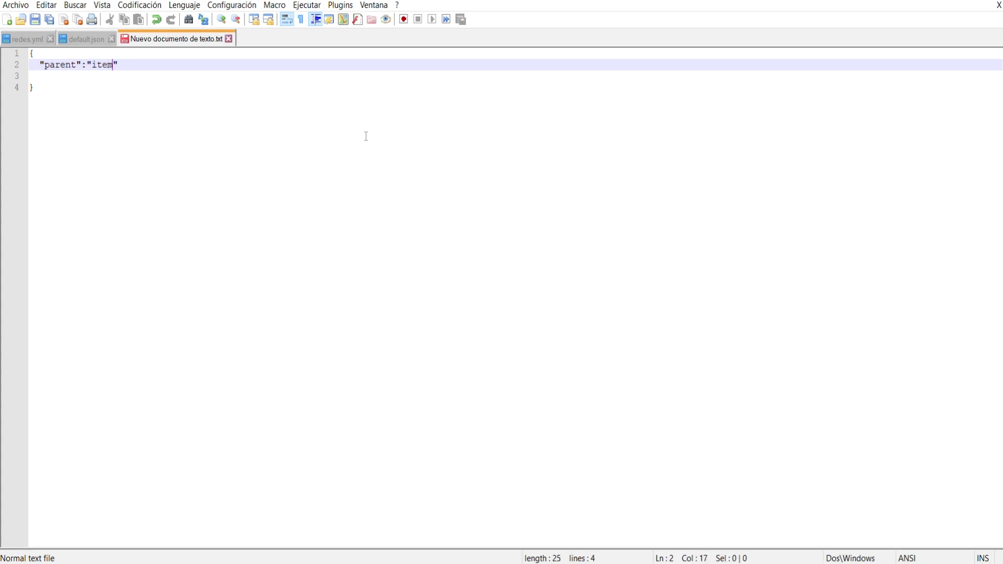
type("/handheld\",")
key("Return")
Add a "textures" block containing "layer0":"item/diamond" below the parent entry.
type("\"textures\"")
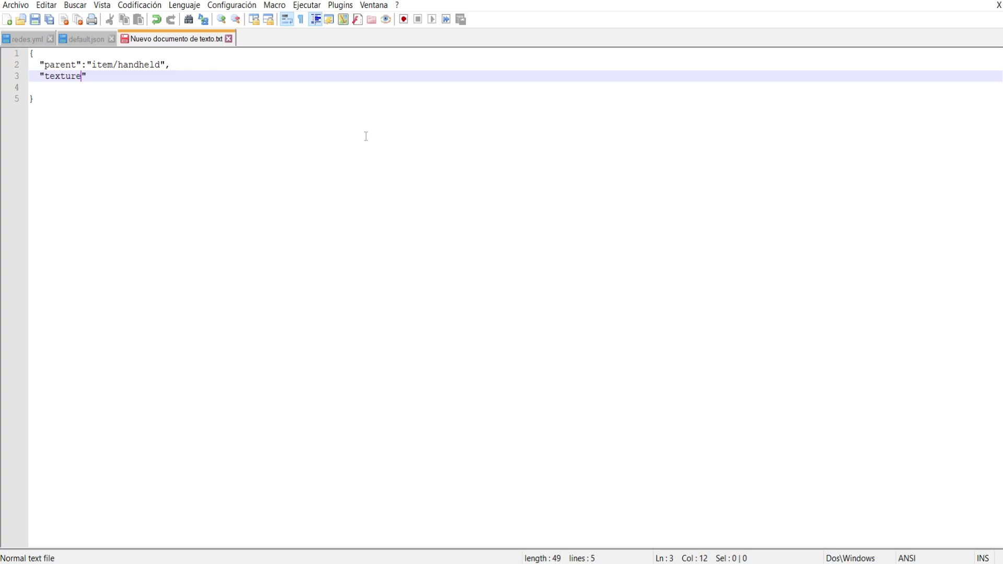
type(": {")
key("Return")
key("Return")
key("Up")
type("\"layer\"")
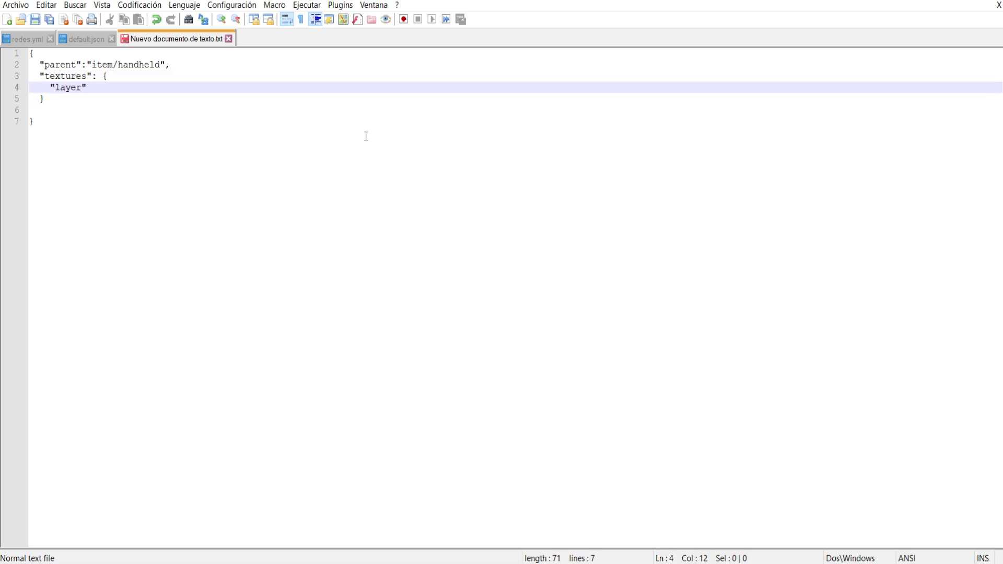
type("0\":\"item/")
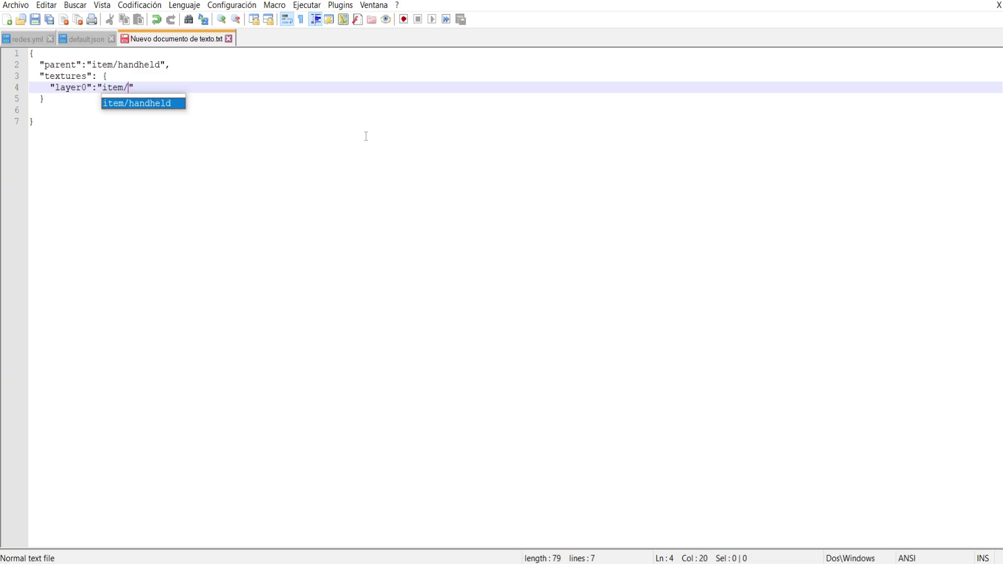
type("diamond")
double_click(147, 87)
left_click(142, 100)
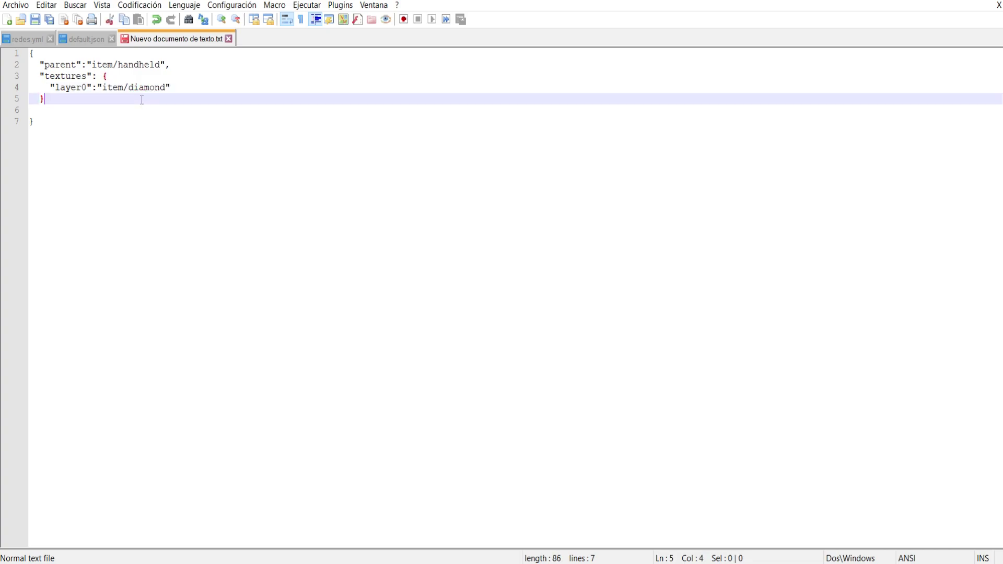
Add a comma after the textures block and start an empty "overrides":[ ] array below it.
type(",")
key("Return")
type("\"overrides\"")
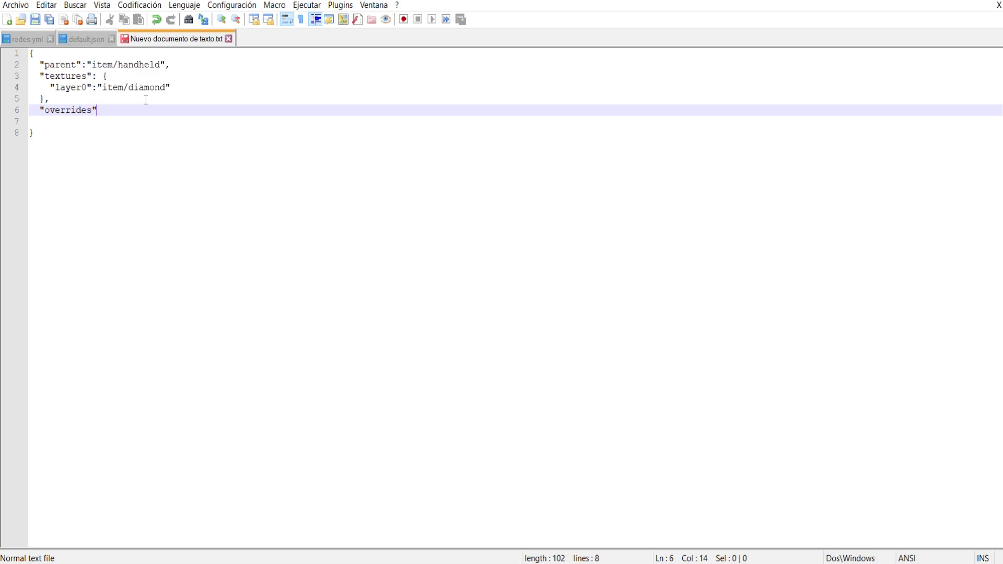
type(":[")
key("Return")
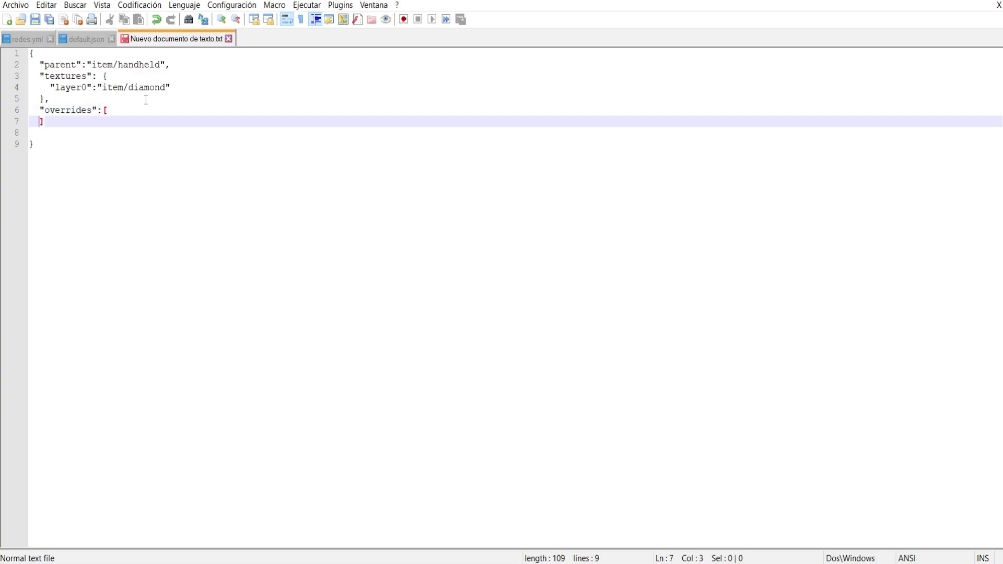
key("Return")
key("Up")
Write the override {"predicate":{"custom_model_data":1}, "model":"item/diamond/1"} inside the overrides array.
type("{")
type("\"pre")
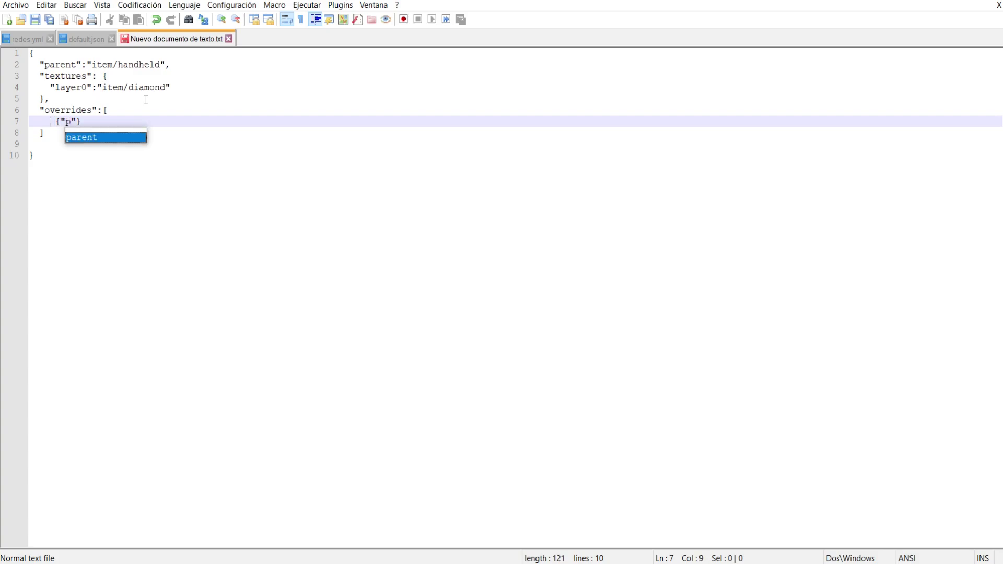
type("dicate\":")
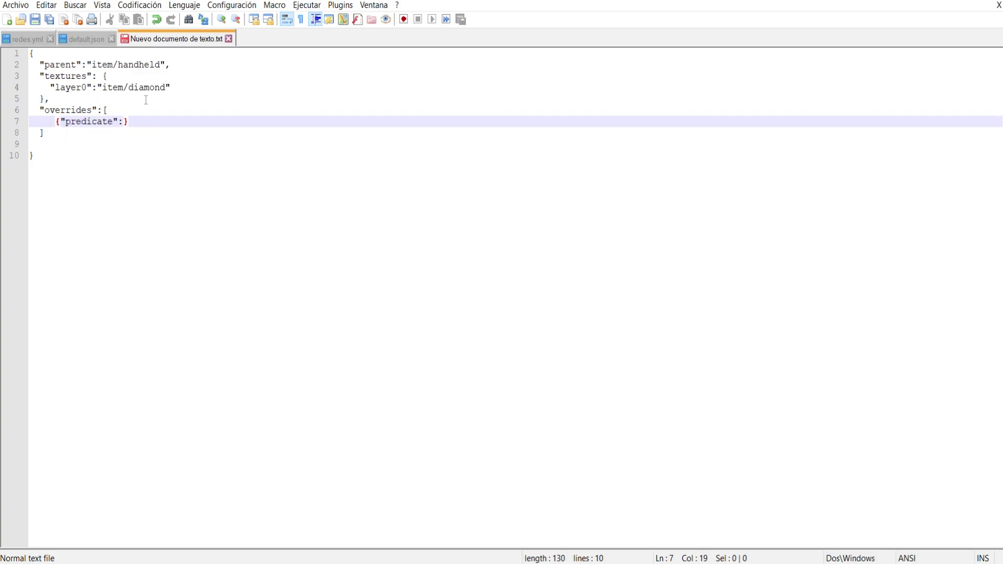
type("{\"custom_model_data\":")
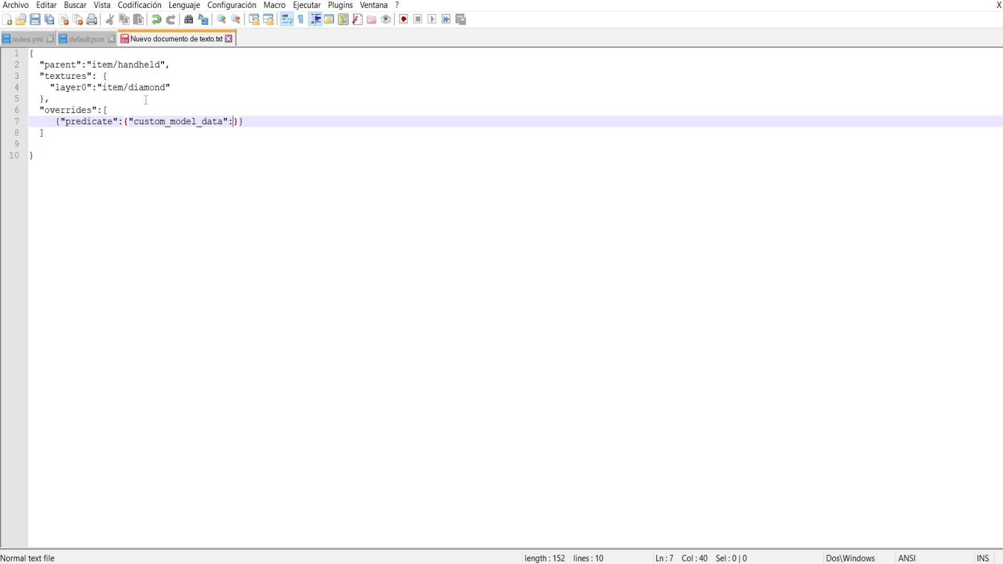
type("1}, \"model\":\"\"")
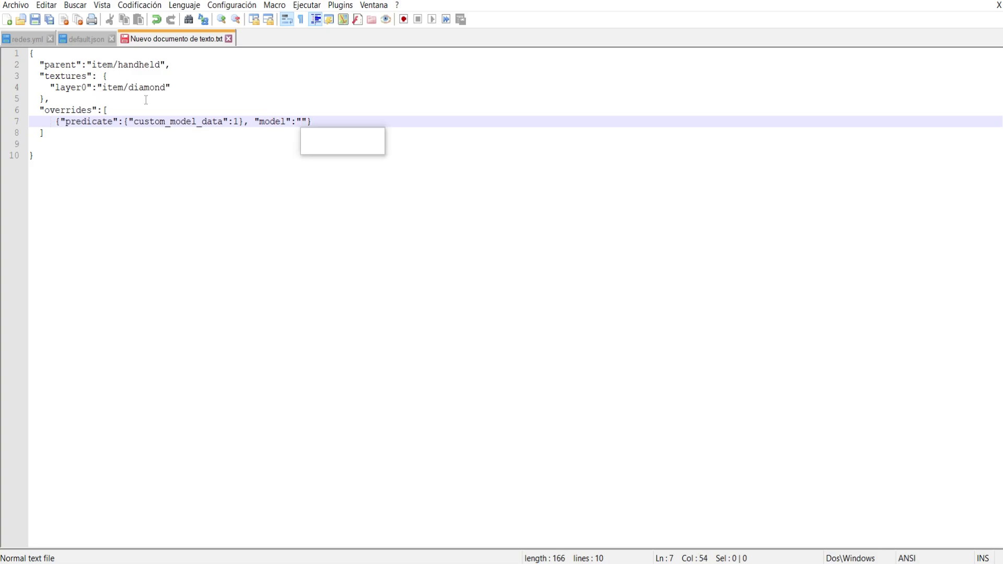
type("item/diamon/")
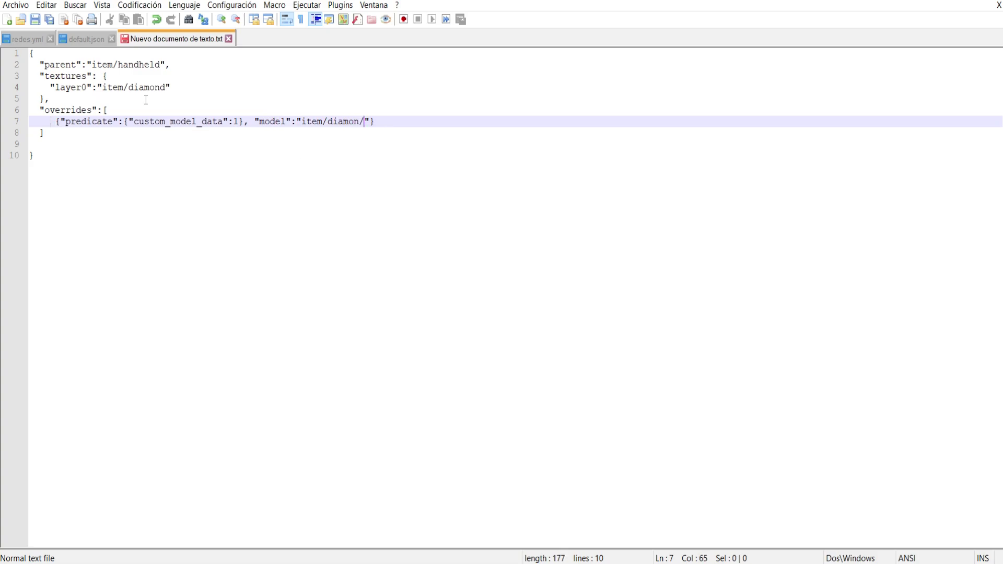
key("BackSpace")
type("d/1")
key("Down")
Save the document as diamond.json in the models folder, changing the file type from normal text.
left_click(15, 4)
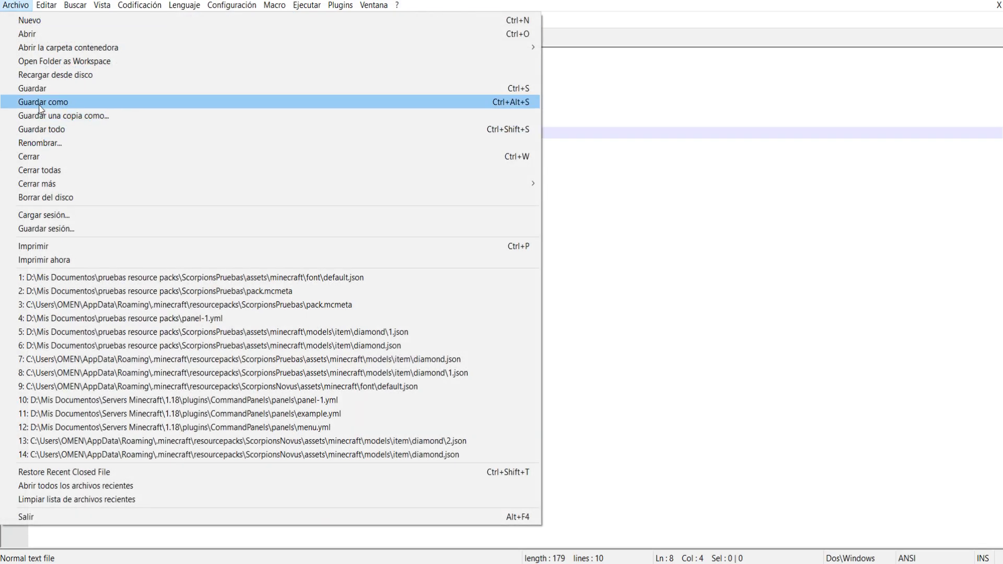
left_click(41, 102)
type("diamo")
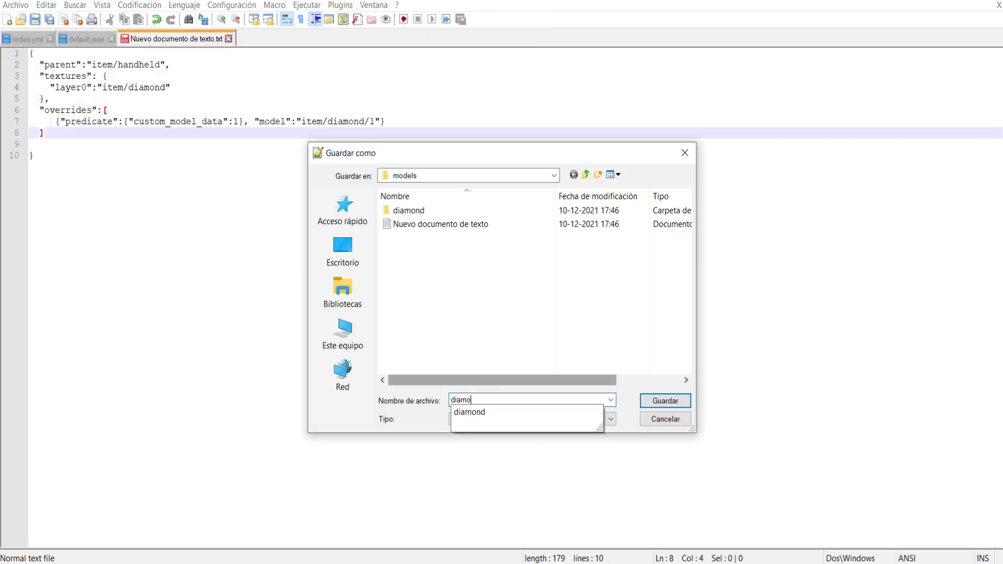
type("nd.json")
left_click(519, 420)
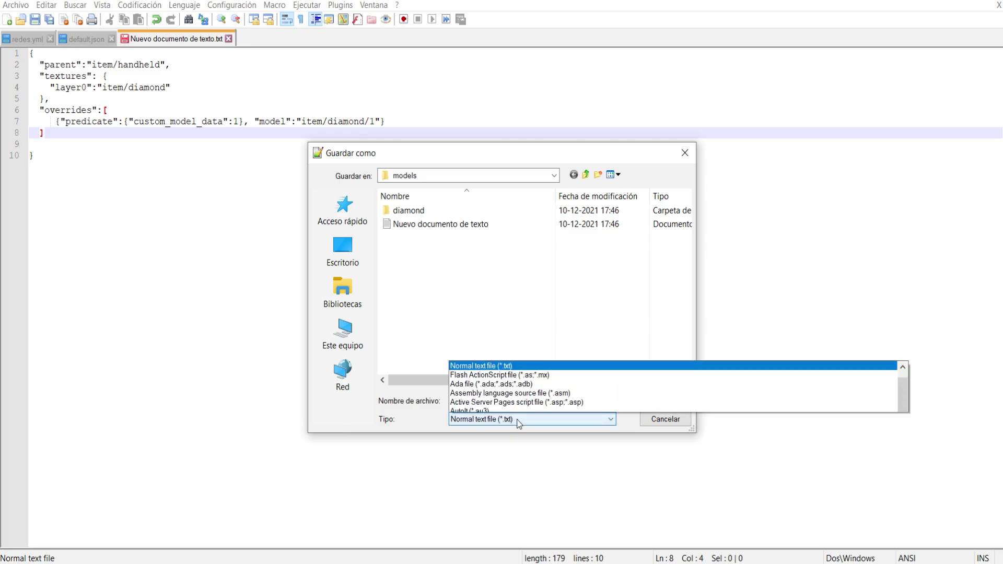
key("Up")
key("Return")
left_click(665, 406)
Switch to File Explorer, delete the empty Nuevo documento de texto from the models folder, and open its diamond folder.
key("alt+Tab")
left_click(177, 104)
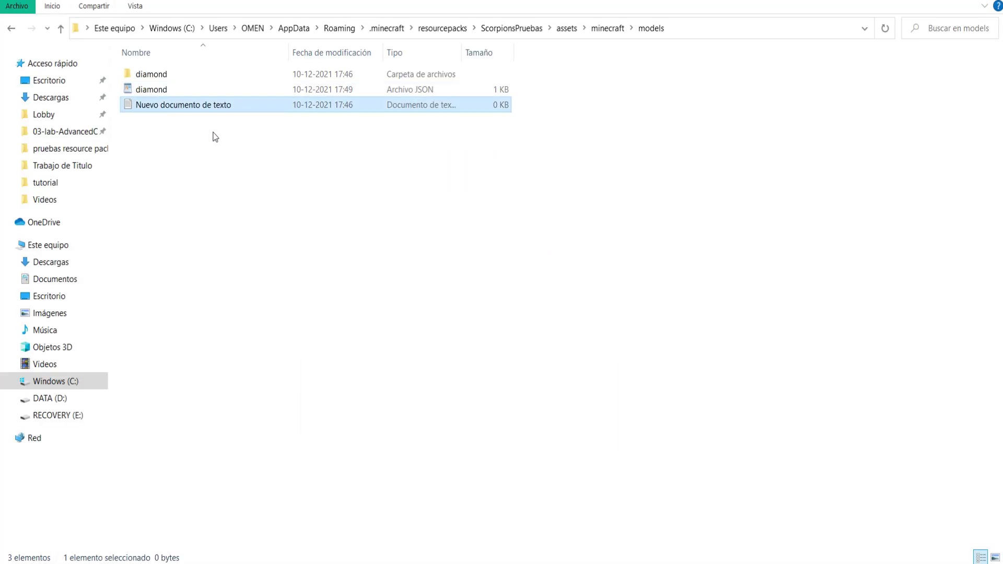
key("Delete")
key("Return")
double_click(156, 75)
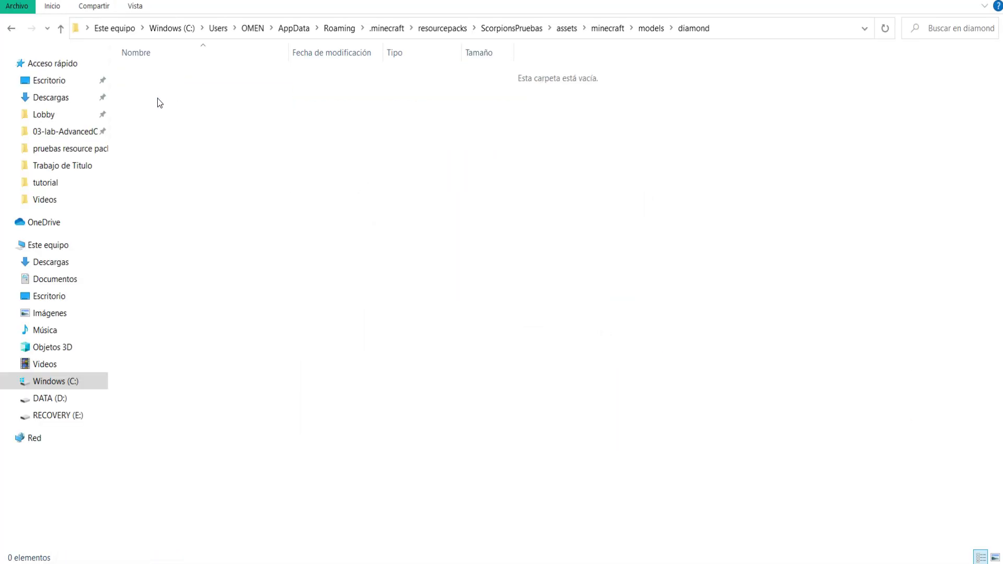
Check the final 1 of the override's model path in diamond.json, and create an empty text document in the models/diamond folder.
key("alt+Tab")
double_click(384, 122)
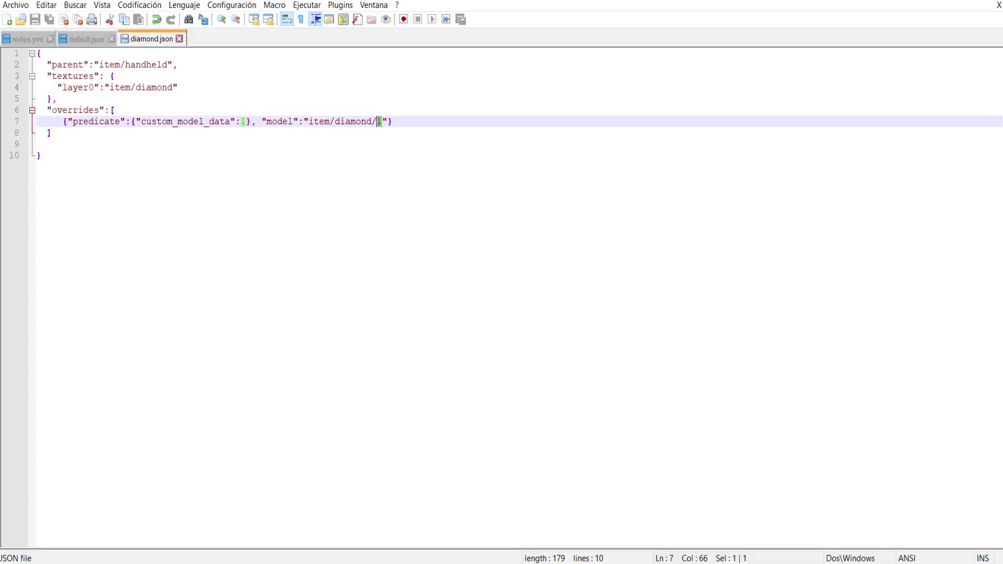
mouse_move(209, 562)
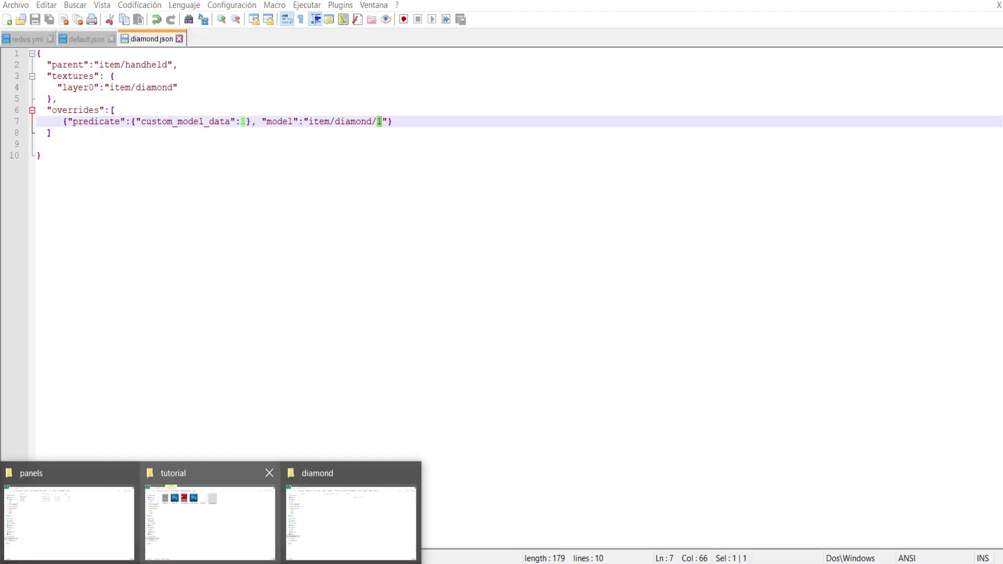
left_click(348, 517)
right_click(230, 122)
left_click(303, 219)
left_click(303, 219)
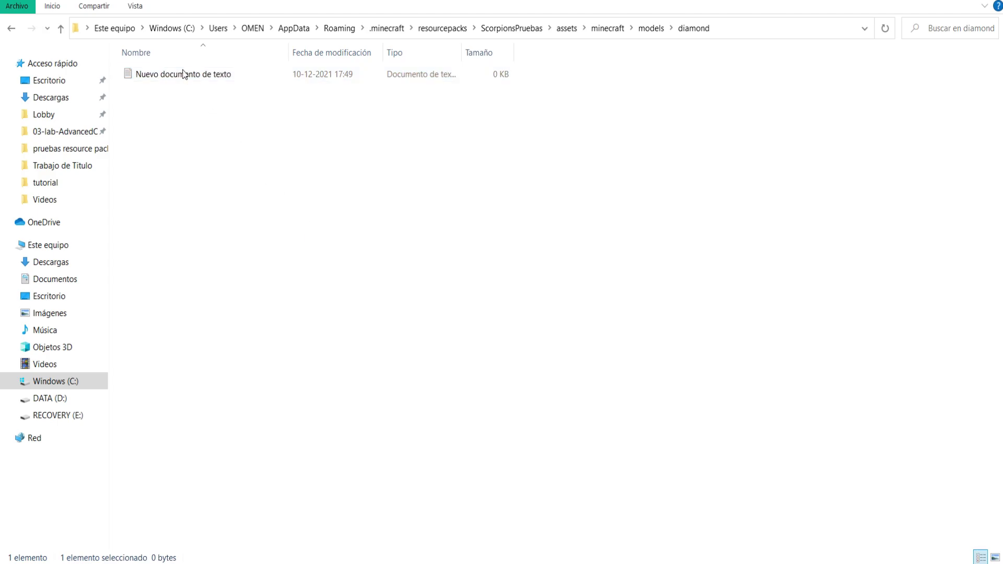
Open the new text document in Notepad++ and write an outer pair of curly braces with blank lines between them.
right_click(184, 74)
left_click(89, 133)
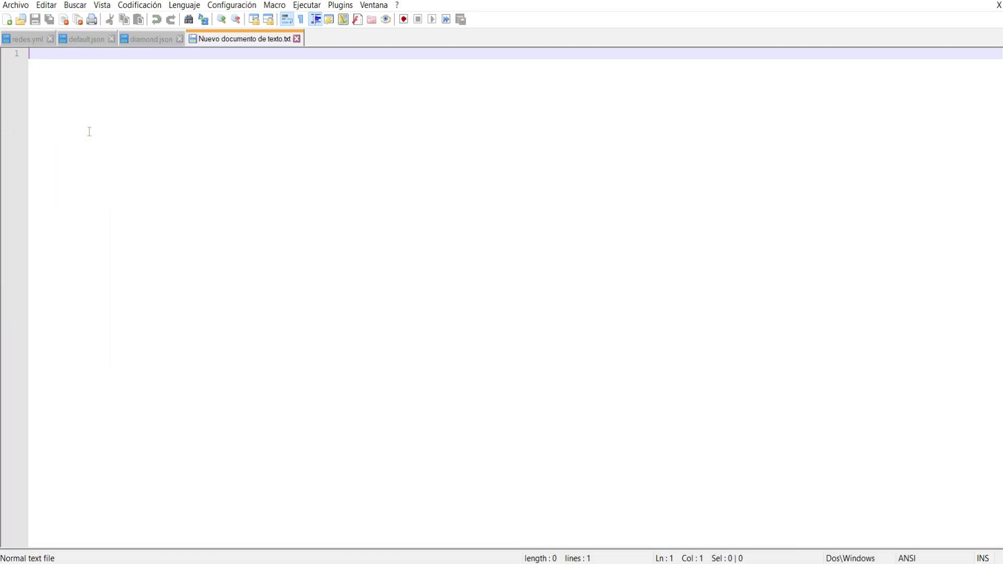
type("{")
key("Return")
key("Return")
type("}")
key("Left")
key("Return")
key("Up")
key("Up")
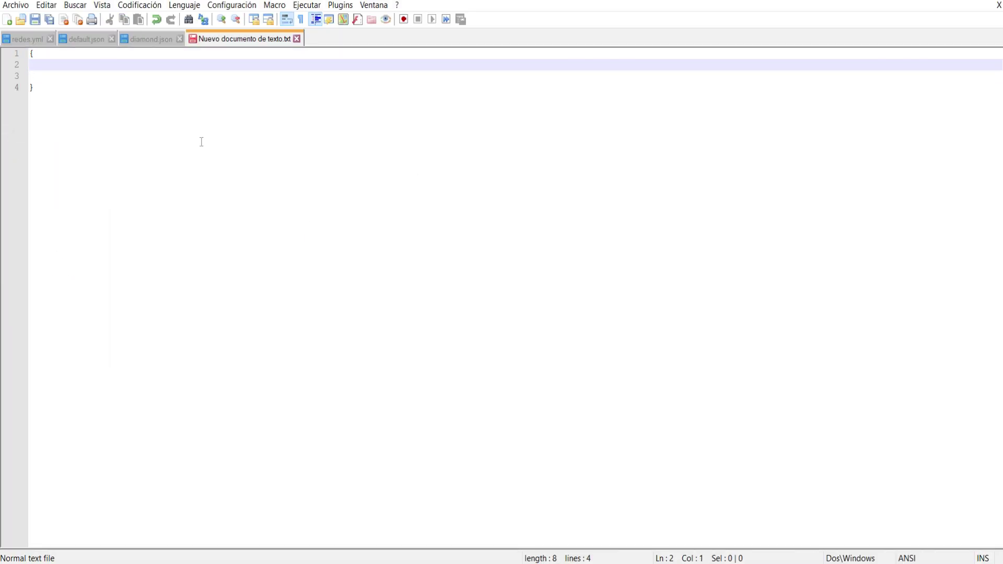
Write the entry "parent":"item/handheld", on the first line inside the braces.
type("\"parent\"")
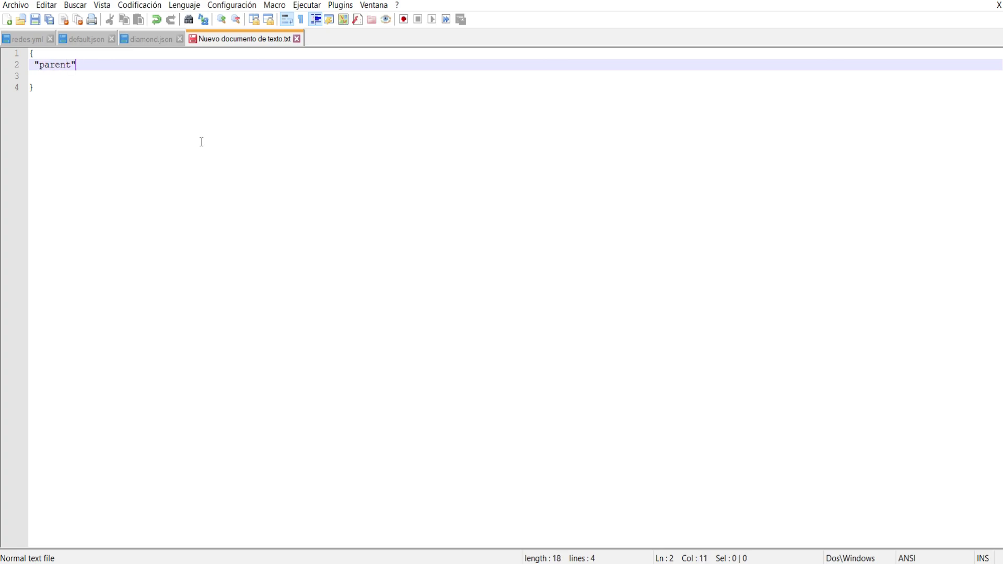
type(":\"item/handhe")
type("ld\",")
key("Return")
Add a "textures":[ ] block below the parent line and start a "layer0" entry inside it.
type("\"textures\":{")
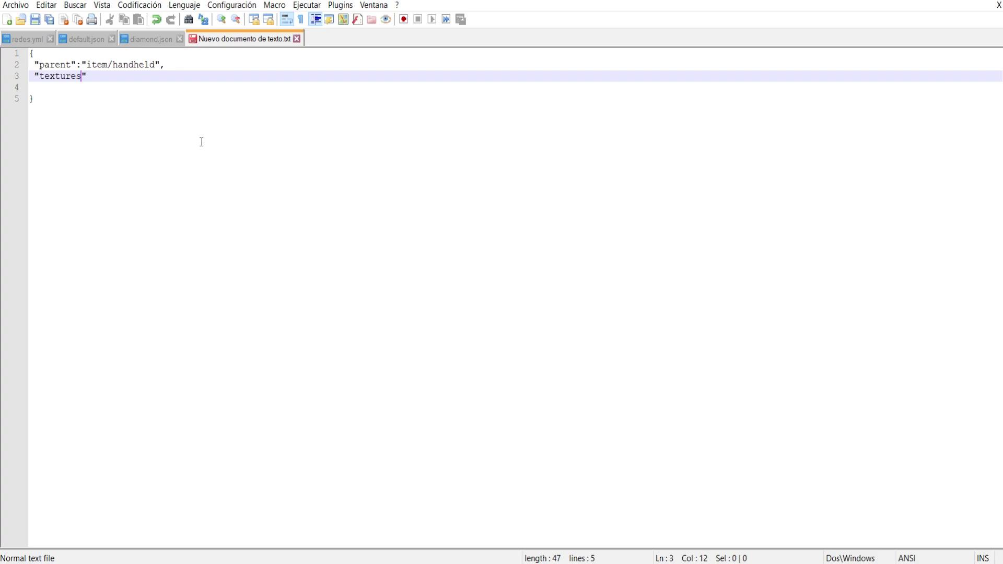
key("Return")
key("Delete")
key("BackSpace")
key("BackSpace")
key("BackSpace")
type("[")
key("Return")
key("Return")
key("Up")
type("\"layer0\"")
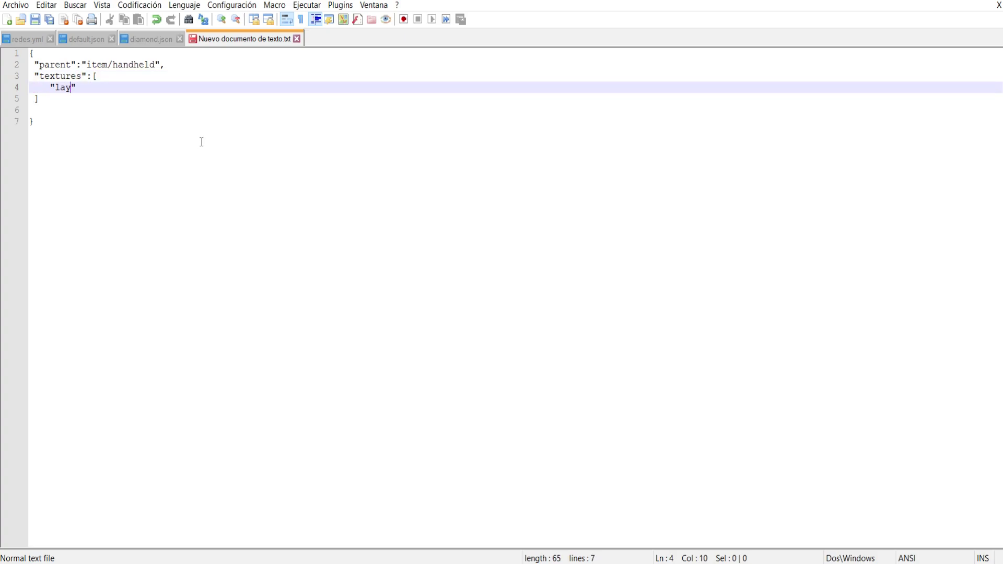